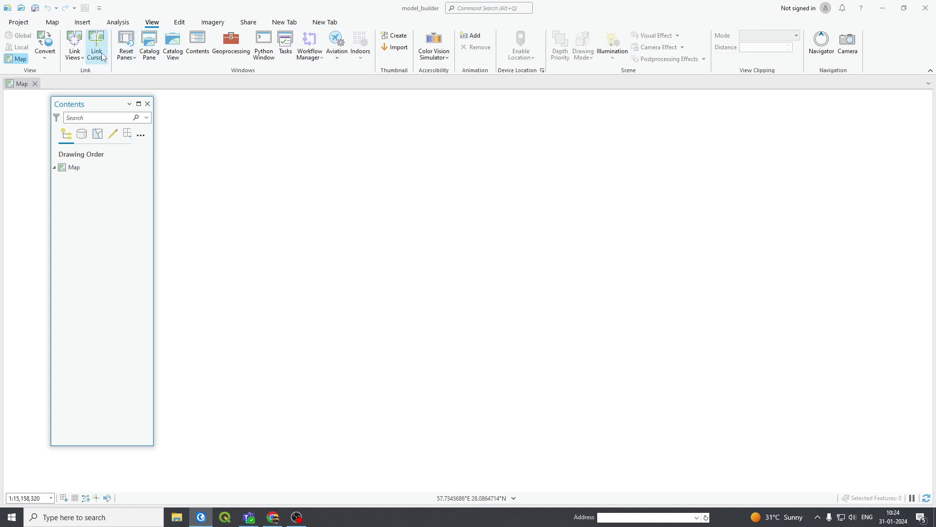
Open the Catalog pane, expand the model_100 folder and collapse clip.gdb to reach the models in its toolbox
{"action": "left_click", "coordinate": [52, 24]}
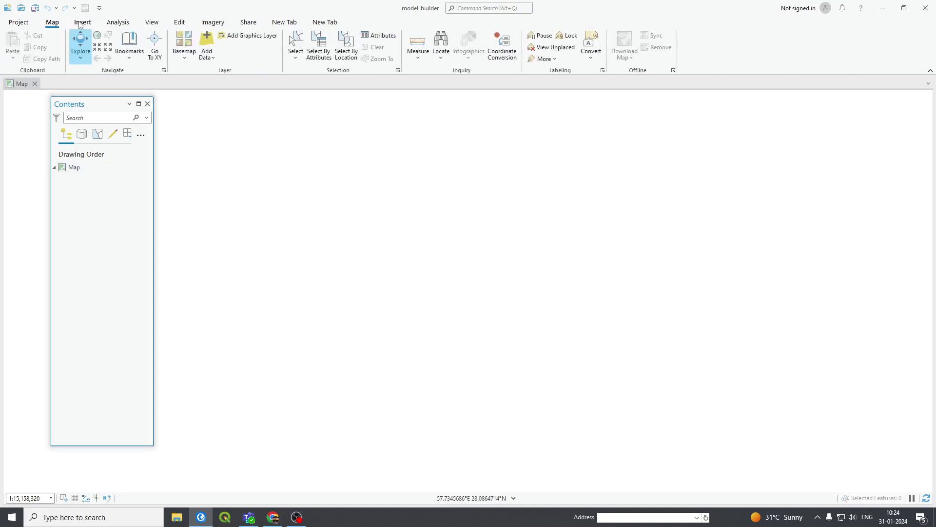
{"action": "left_click", "coordinate": [182, 25]}
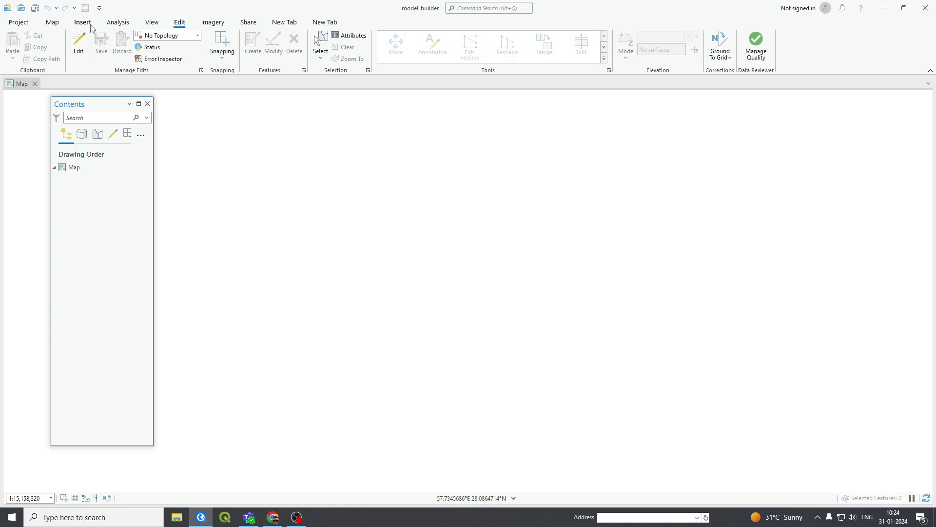
{"action": "left_click", "coordinate": [152, 23]}
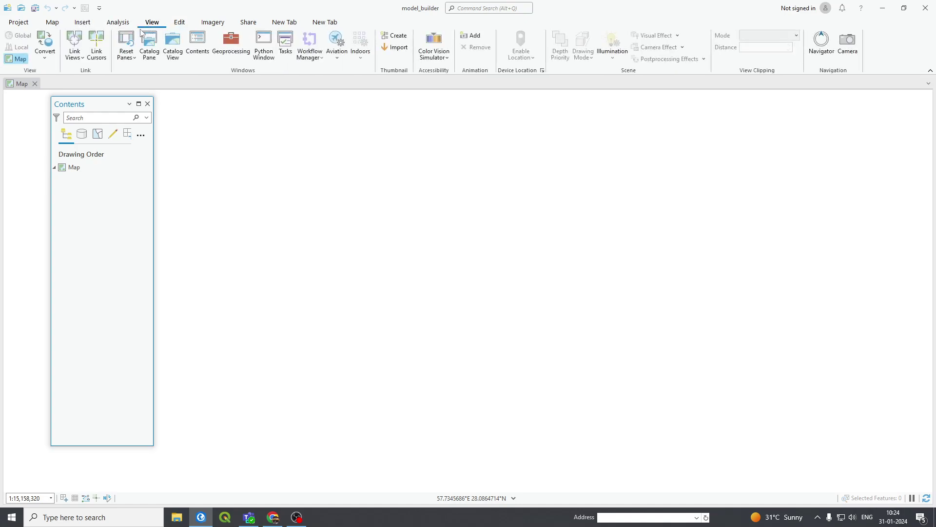
{"action": "left_click", "coordinate": [149, 46]}
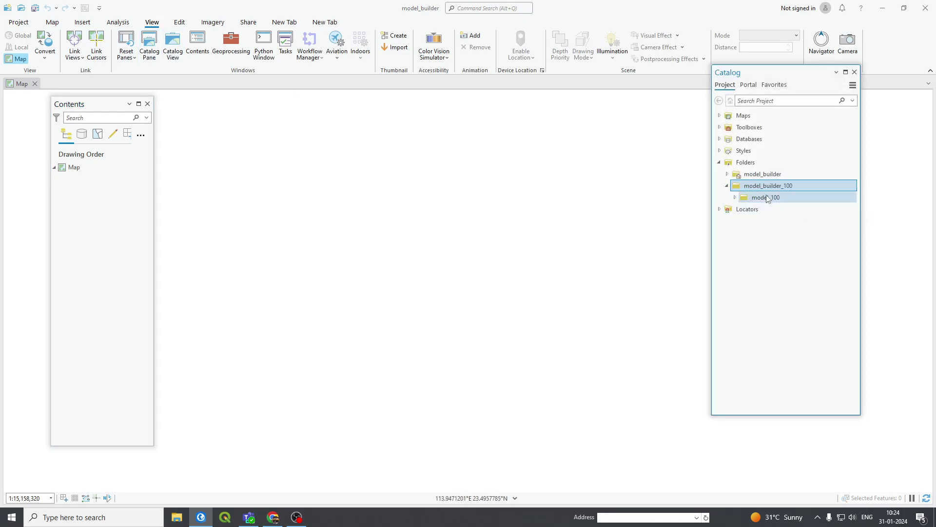
{"action": "left_click", "coordinate": [735, 197]}
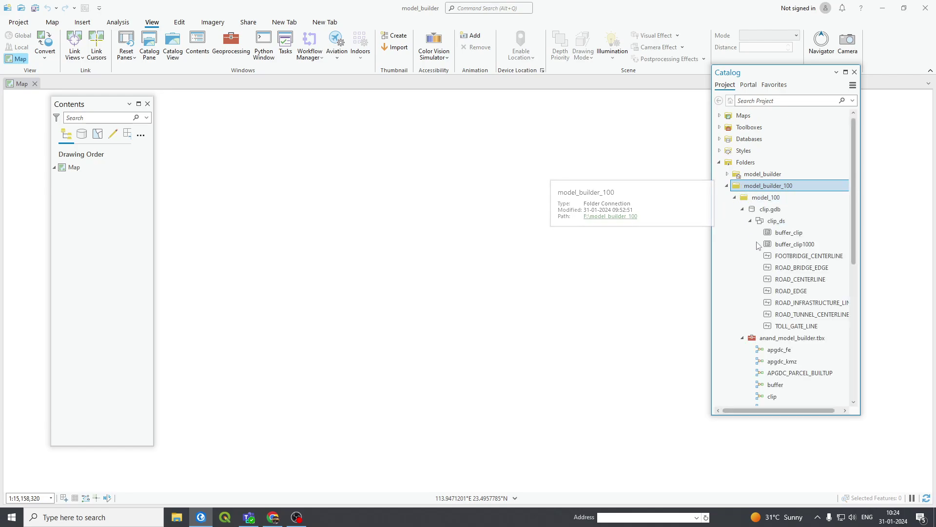
{"action": "left_click", "coordinate": [743, 210]}
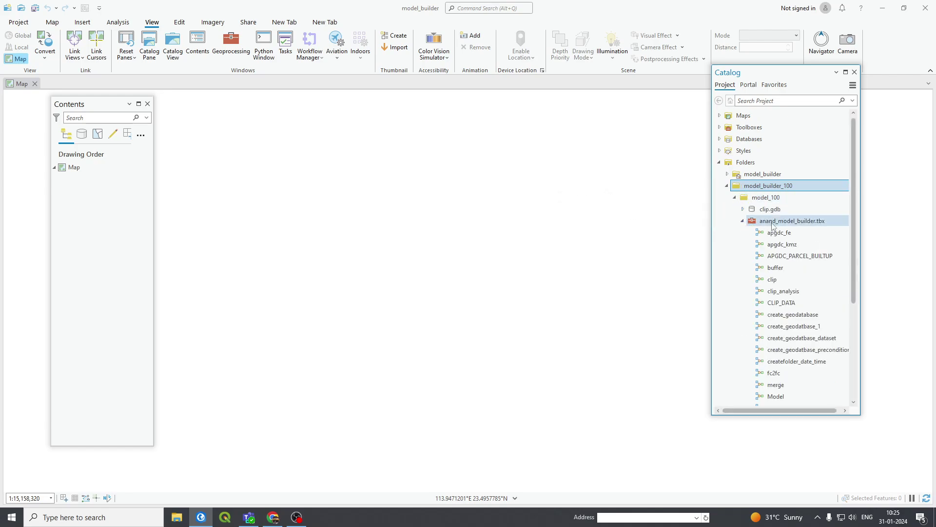
{"action": "scroll", "coordinate": [772, 225], "scroll_direction": "down", "scroll_amount": 2}
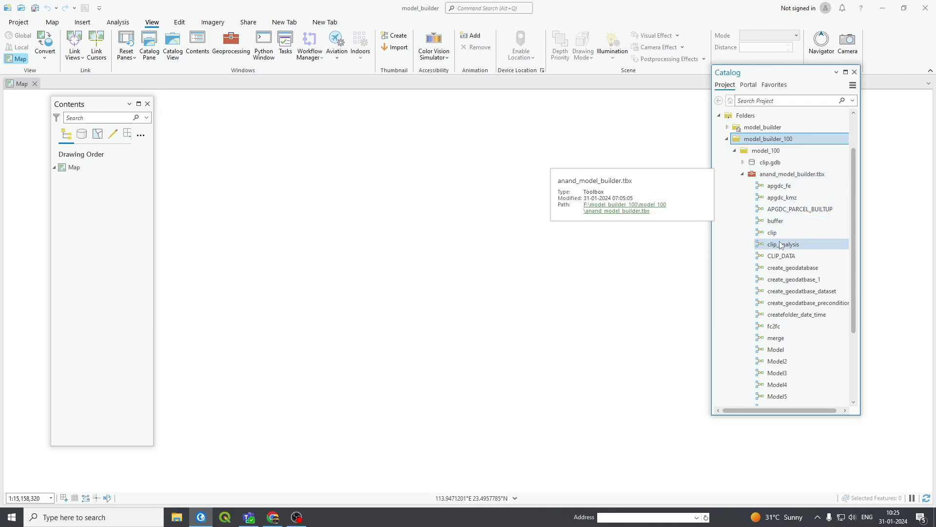
Open the buffer model as a tool and review its Feature Type and distance type options
{"action": "right_click", "coordinate": [766, 223]}
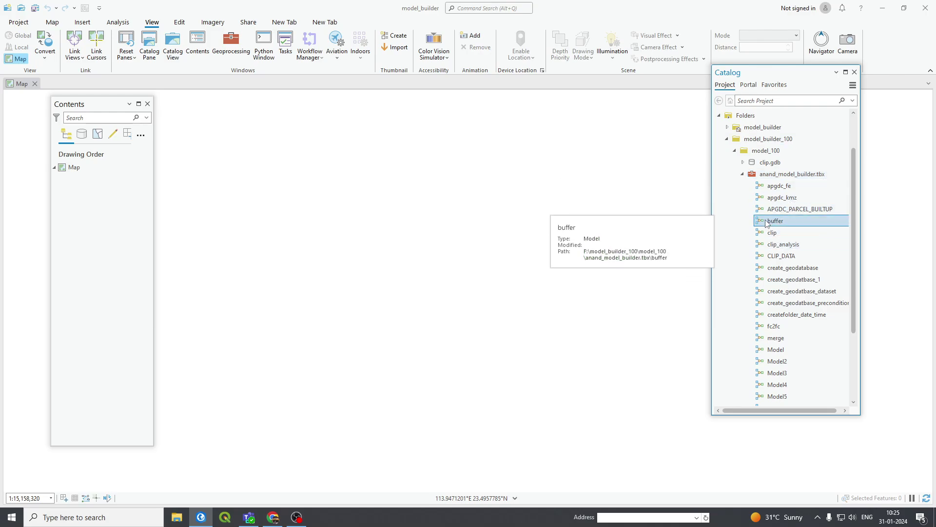
{"action": "left_click", "coordinate": [801, 233]}
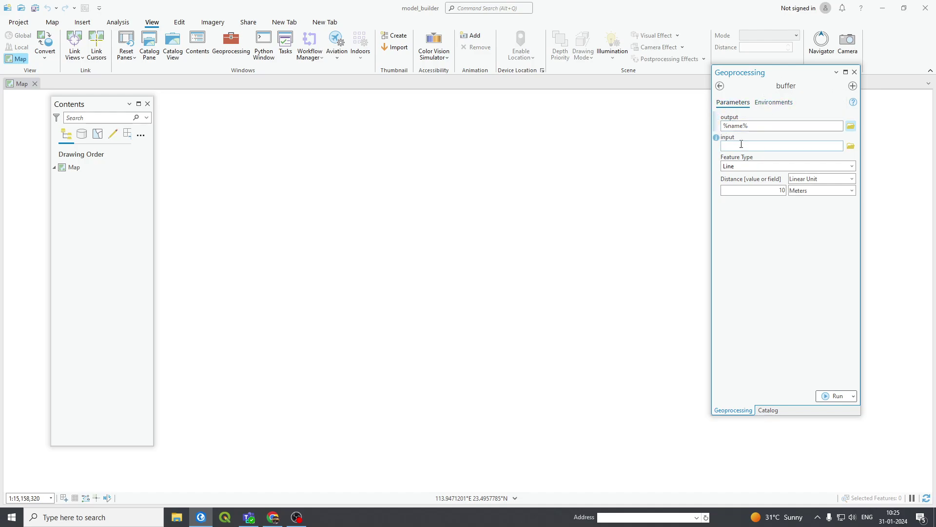
{"action": "left_click", "coordinate": [852, 166]}
{"action": "left_click", "coordinate": [853, 166]}
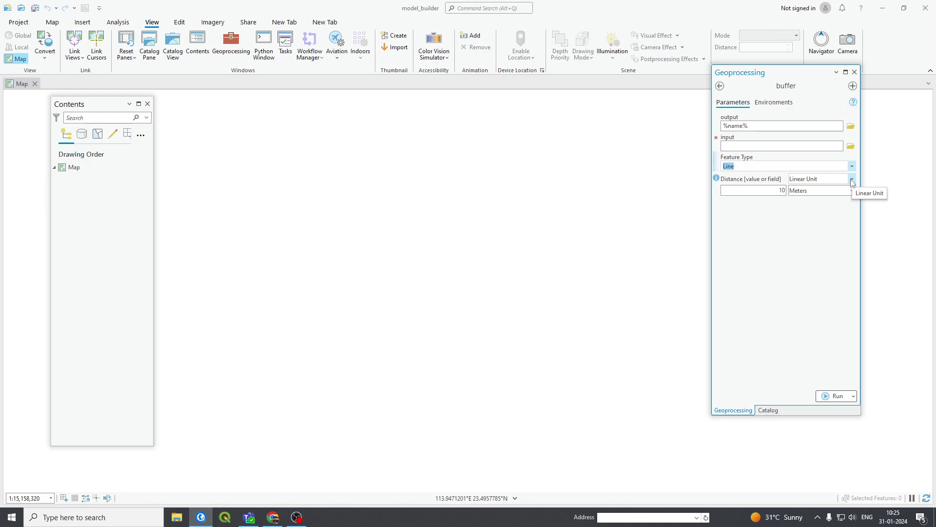
{"action": "left_click", "coordinate": [852, 180]}
{"action": "left_click", "coordinate": [850, 179]}
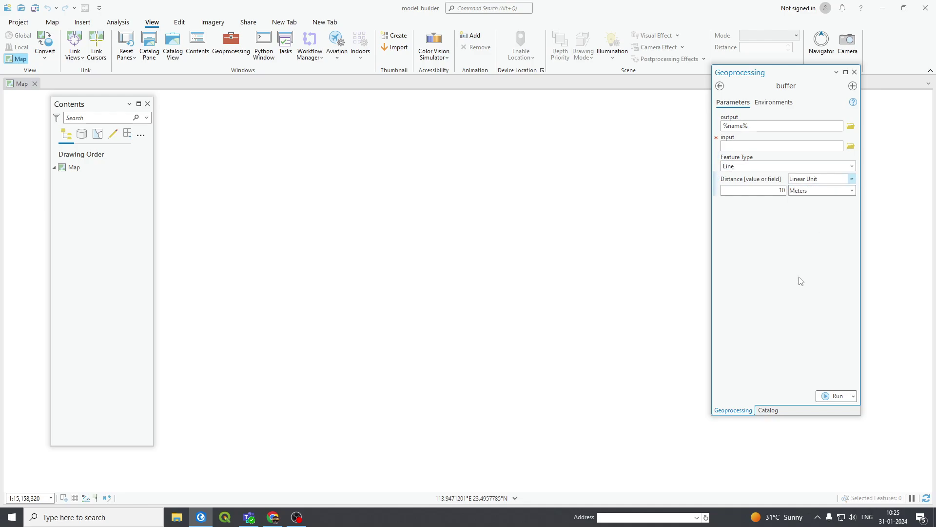
Open the buffer model from the toolbox for editing in ModelBuilder
{"action": "left_click", "coordinate": [768, 410]}
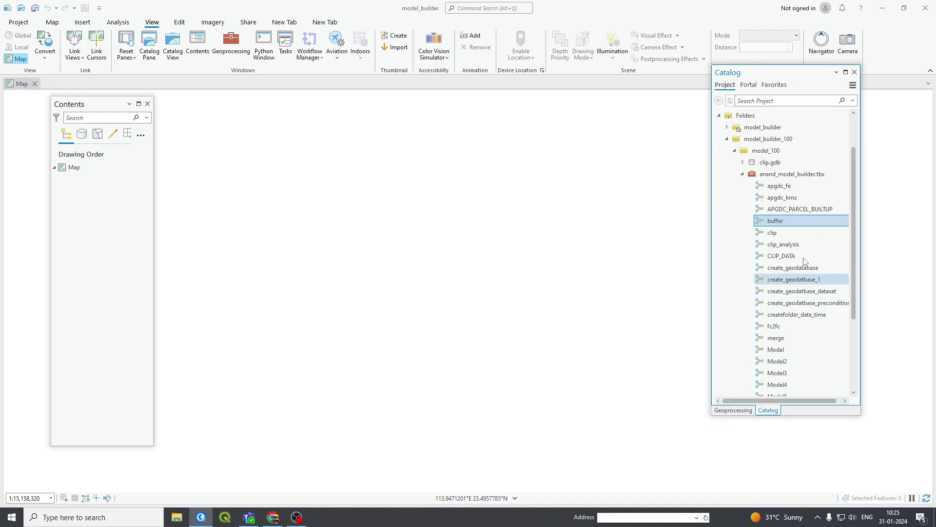
{"action": "right_click", "coordinate": [791, 223]}
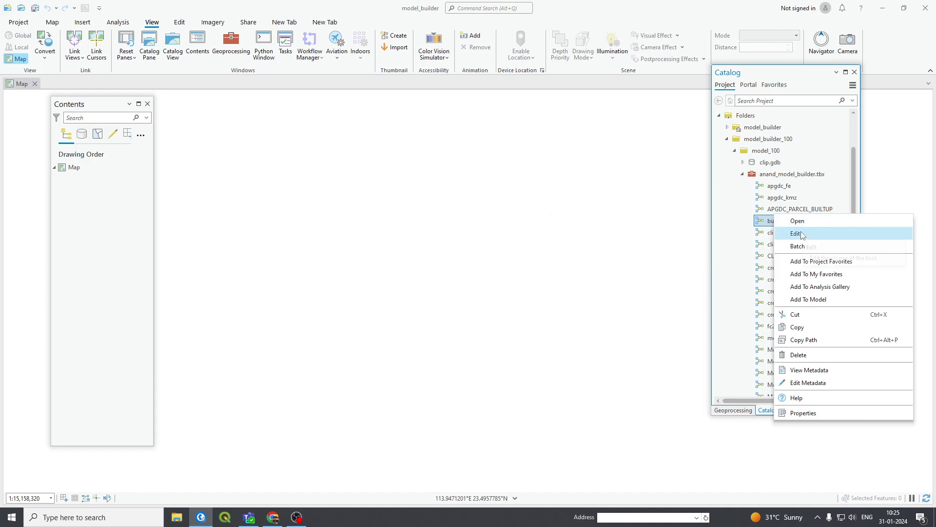
{"action": "left_click", "coordinate": [801, 233]}
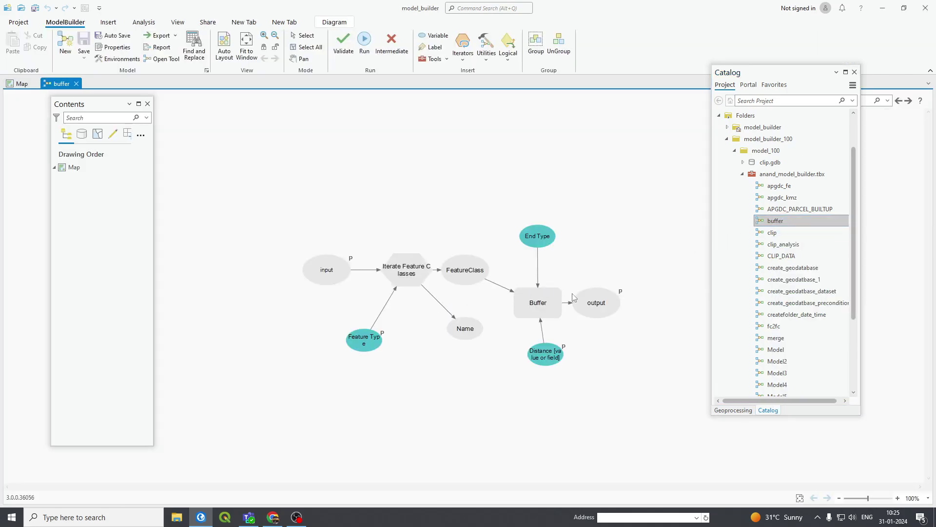
{"action": "scroll", "coordinate": [490, 347], "scroll_direction": "up", "scroll_amount": 1}
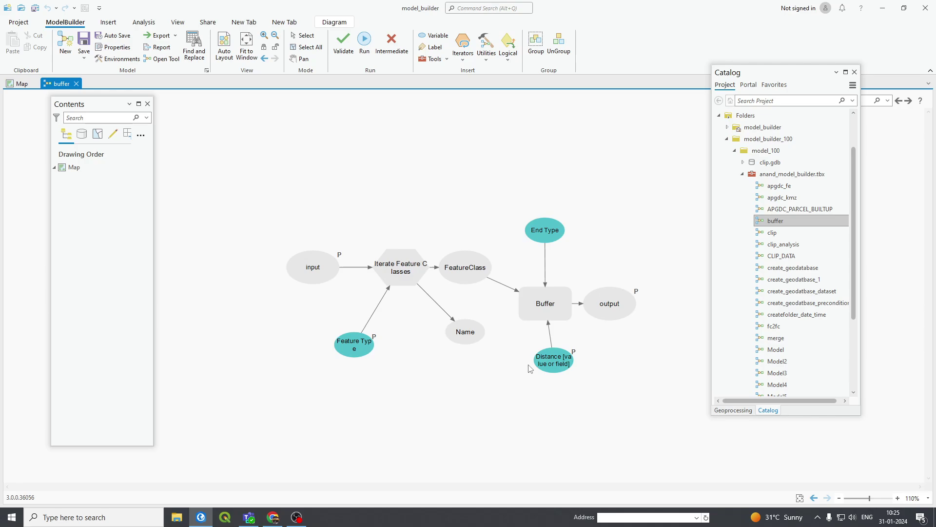
{"action": "scroll", "coordinate": [558, 376], "scroll_direction": "up", "scroll_amount": 1}
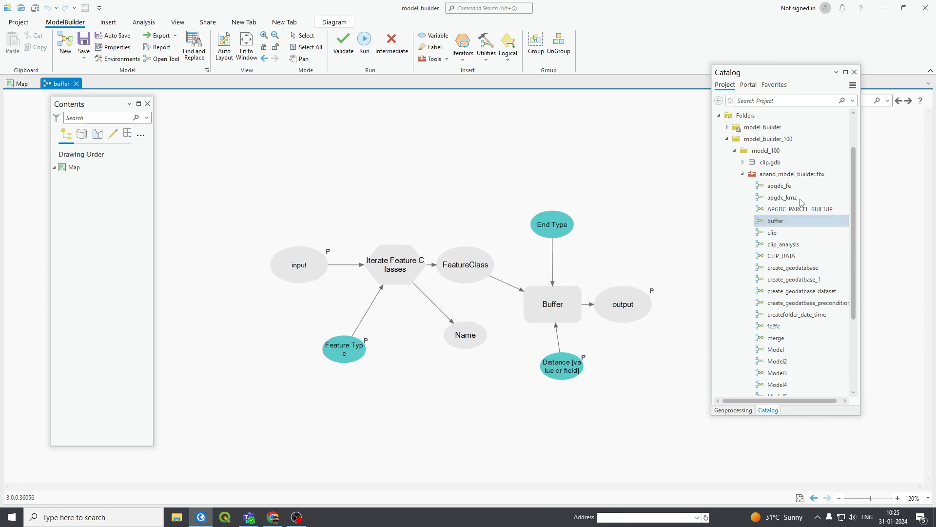
Compare the buffer model's tool parameters with the elements of its diagram
{"action": "right_click", "coordinate": [799, 222]}
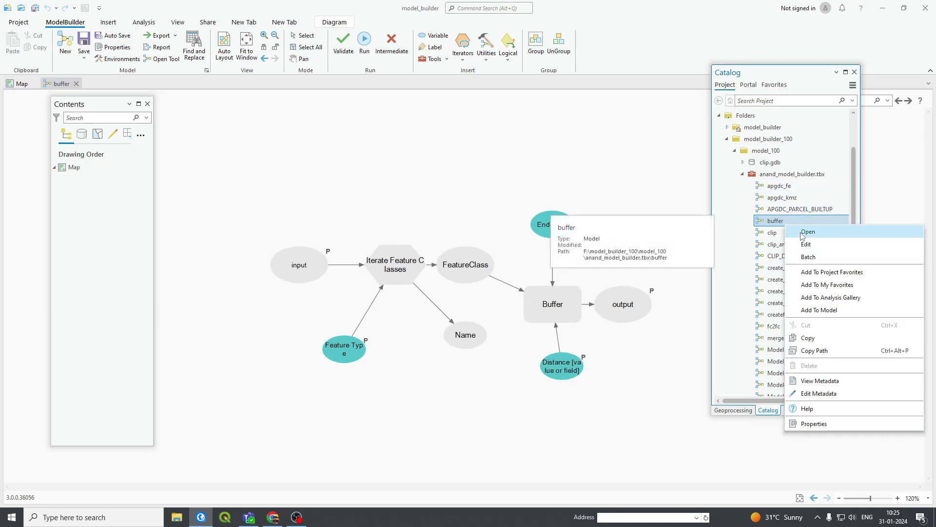
{"action": "left_click", "coordinate": [808, 232]}
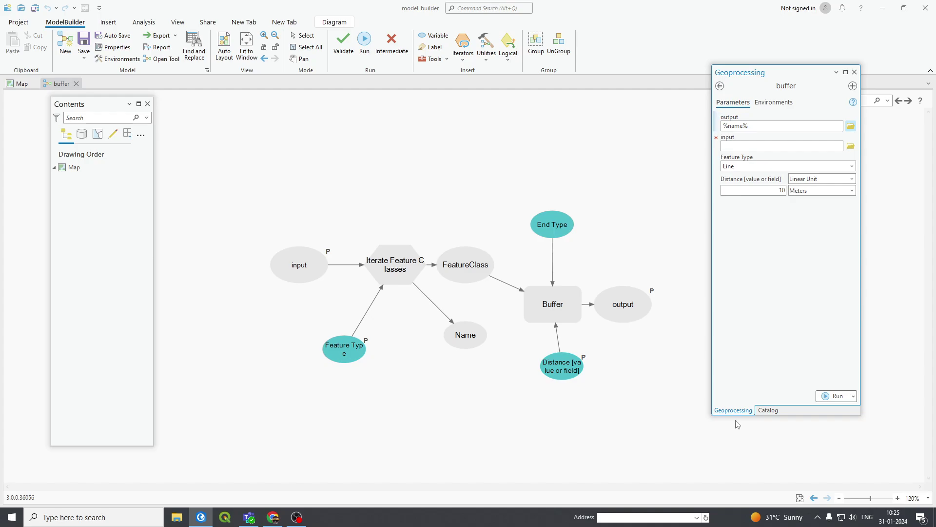
{"action": "left_click", "coordinate": [768, 410]}
{"action": "right_click", "coordinate": [770, 219]}
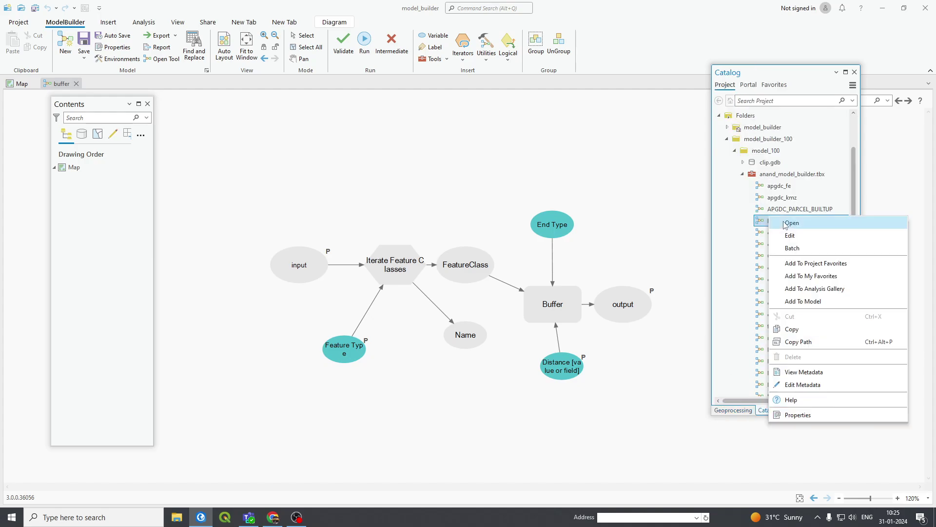
{"action": "left_click", "coordinate": [790, 236]}
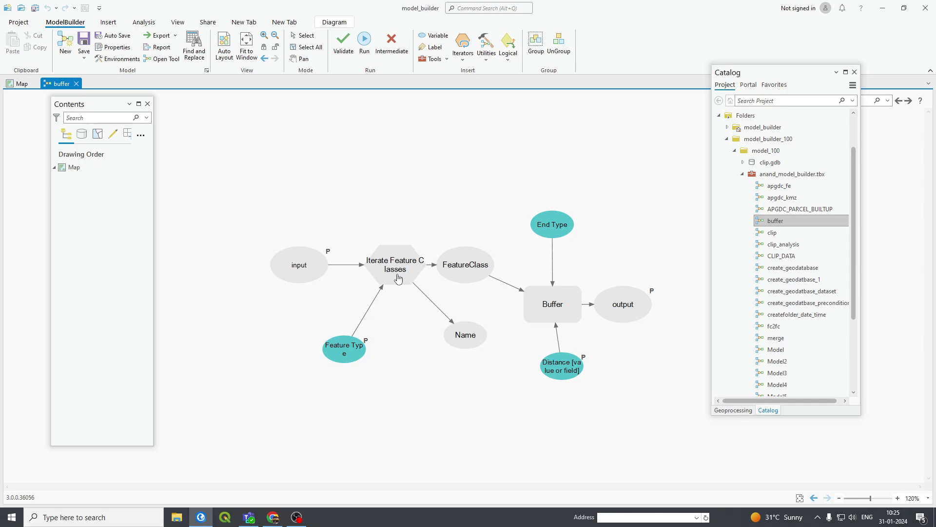
{"action": "left_click", "coordinate": [733, 411]}
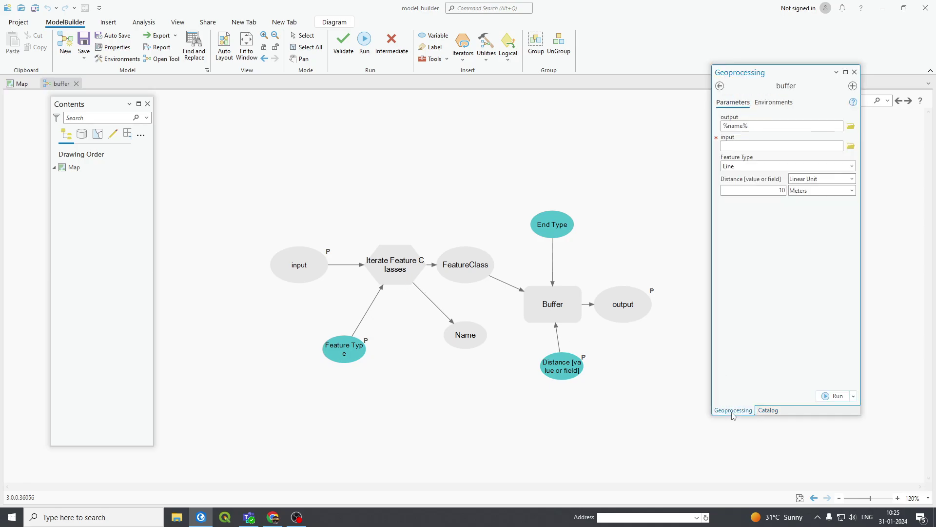
{"action": "scroll", "coordinate": [632, 312], "scroll_direction": "down", "scroll_amount": 4}
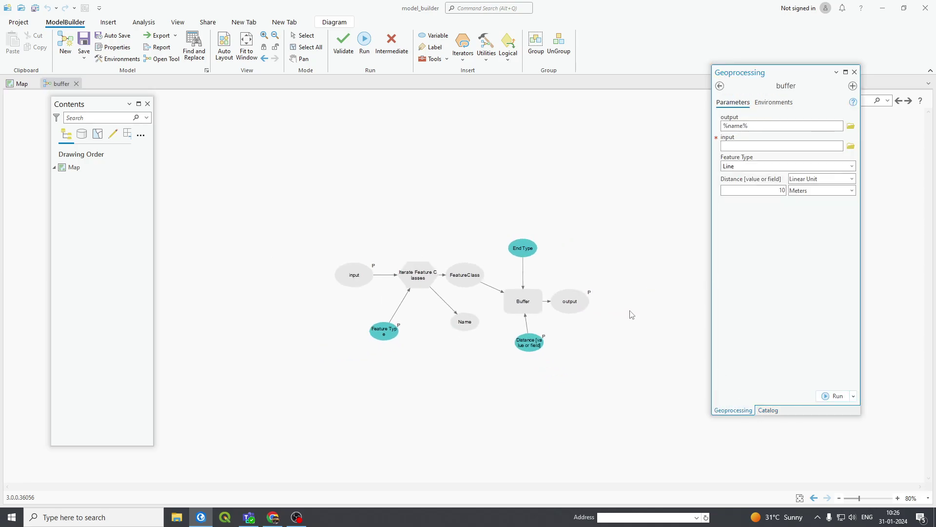
{"action": "scroll", "coordinate": [639, 313], "scroll_direction": "down", "scroll_amount": 1}
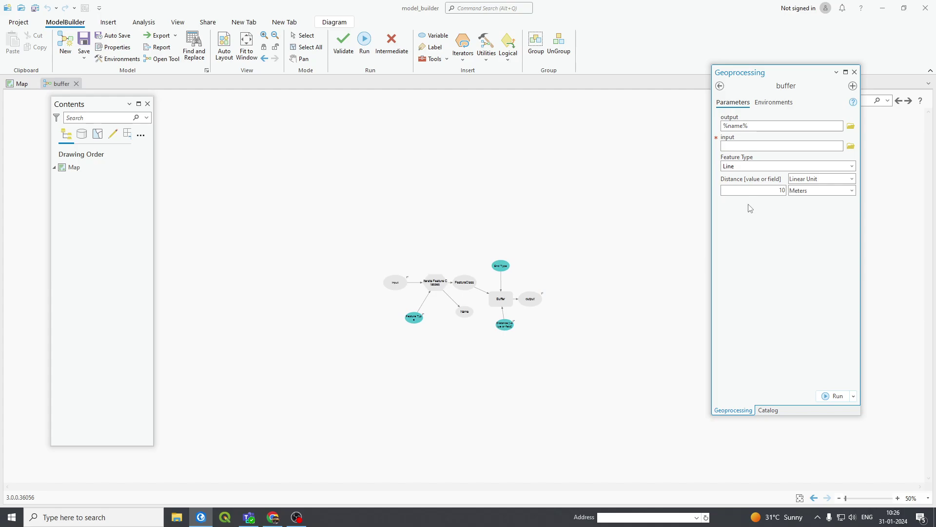
Search the geoprocessing tools for buffer and add the Analysis Tools Buffer tool to the model above the existing diagram
{"action": "left_click", "coordinate": [720, 86]}
{"action": "scroll", "coordinate": [524, 298], "scroll_direction": "up", "scroll_amount": 2}
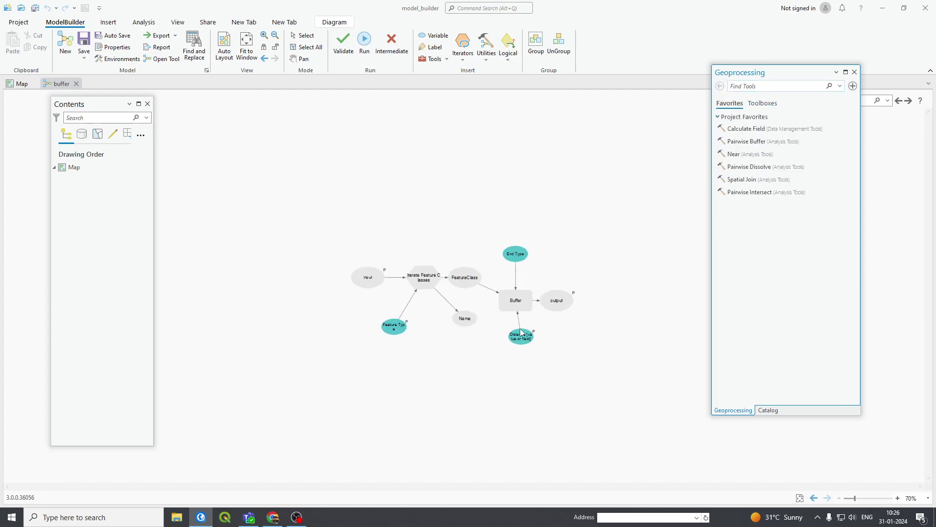
{"action": "mouse_move", "coordinate": [512, 304]}
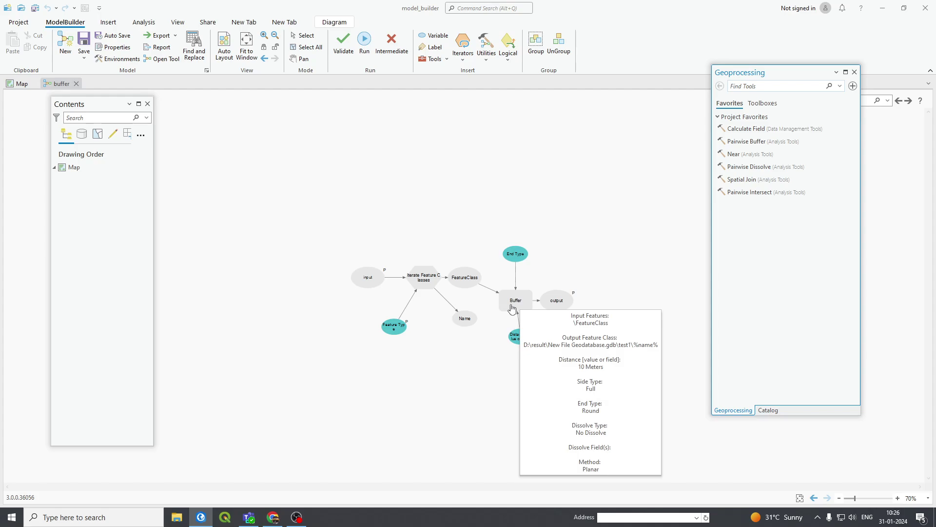
{"action": "mouse_move", "coordinate": [420, 283]}
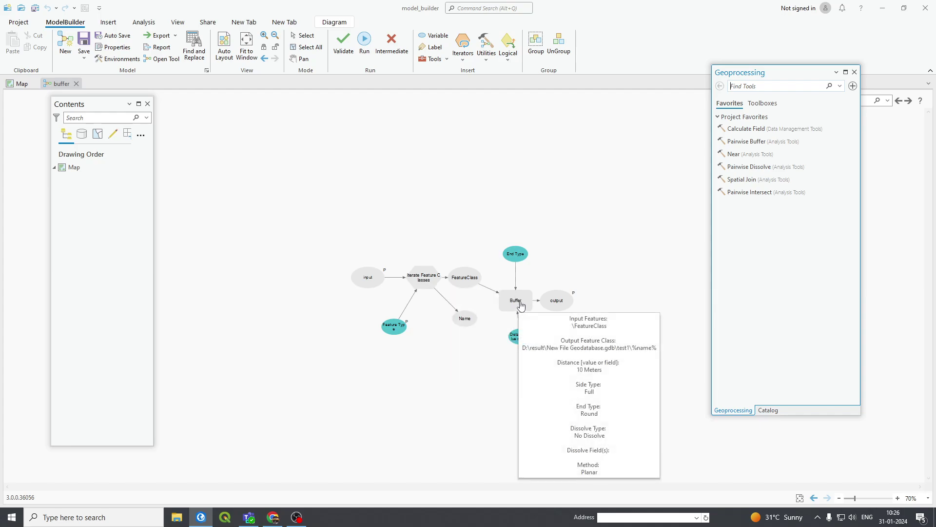
{"action": "scroll", "coordinate": [516, 249], "scroll_direction": "up", "scroll_amount": 1}
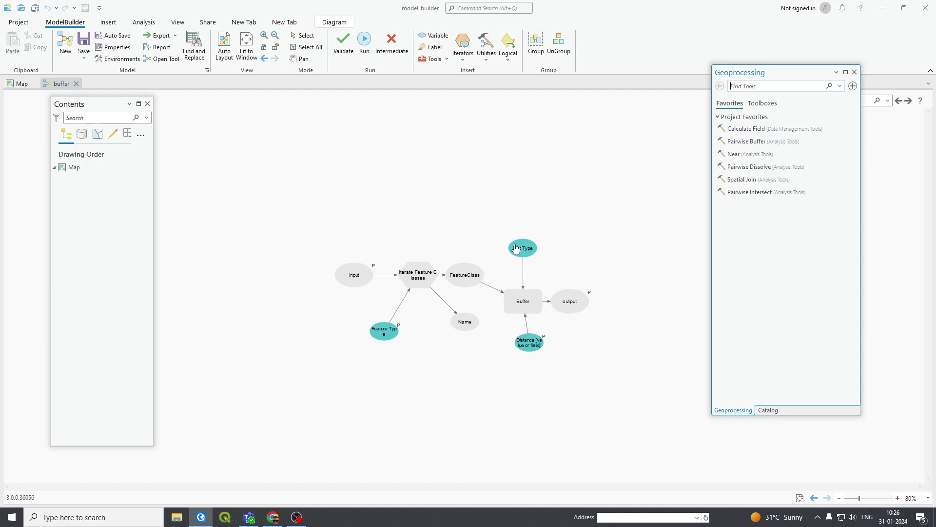
{"action": "scroll", "coordinate": [524, 211], "scroll_direction": "down", "scroll_amount": 2}
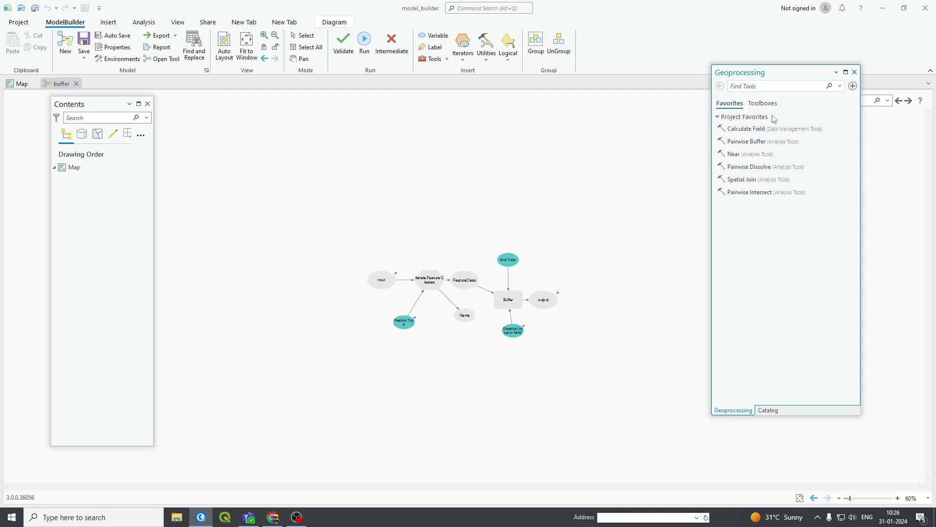
{"action": "type", "text": "buffer"}
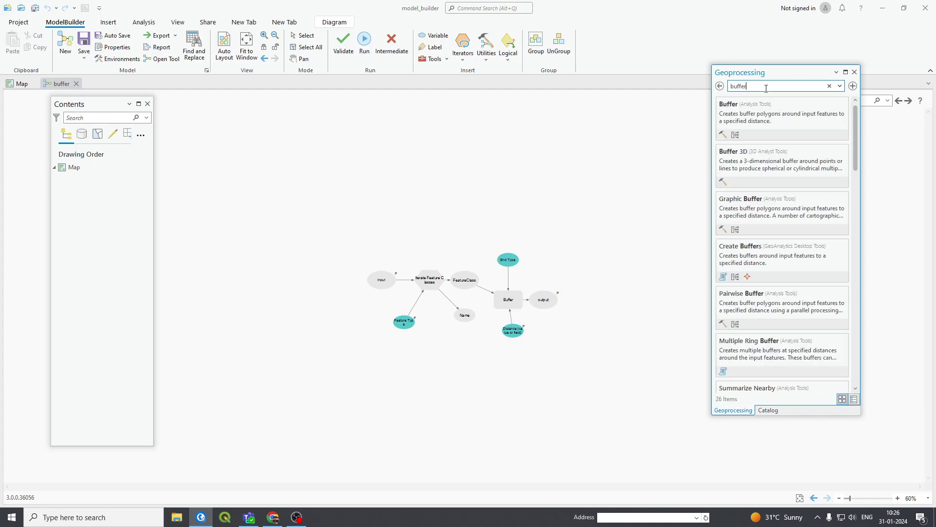
{"action": "left_click_drag", "start_coordinate": [720, 117], "coordinate": [520, 163]}
{"action": "left_click_drag", "start_coordinate": [722, 109], "coordinate": [461, 177]}
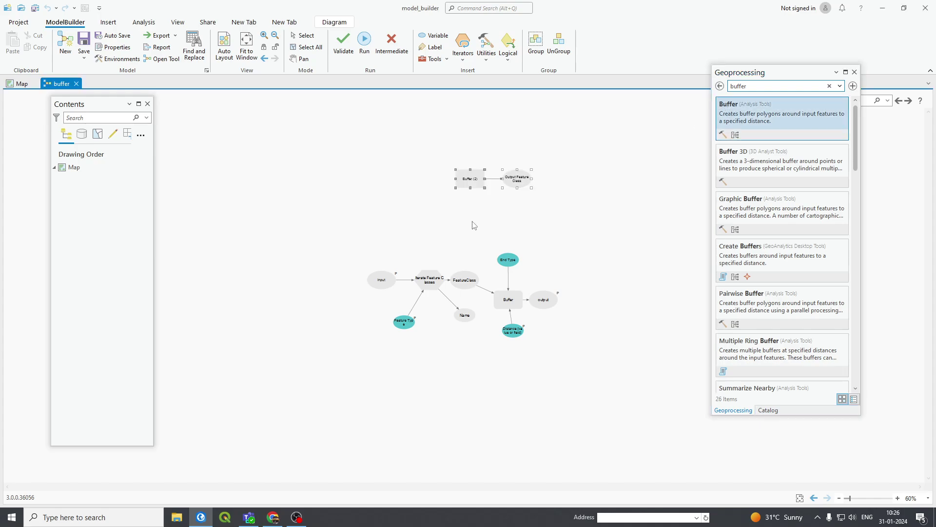
{"action": "left_click", "coordinate": [494, 202]}
{"action": "scroll", "coordinate": [494, 200], "scroll_direction": "up", "scroll_amount": 1}
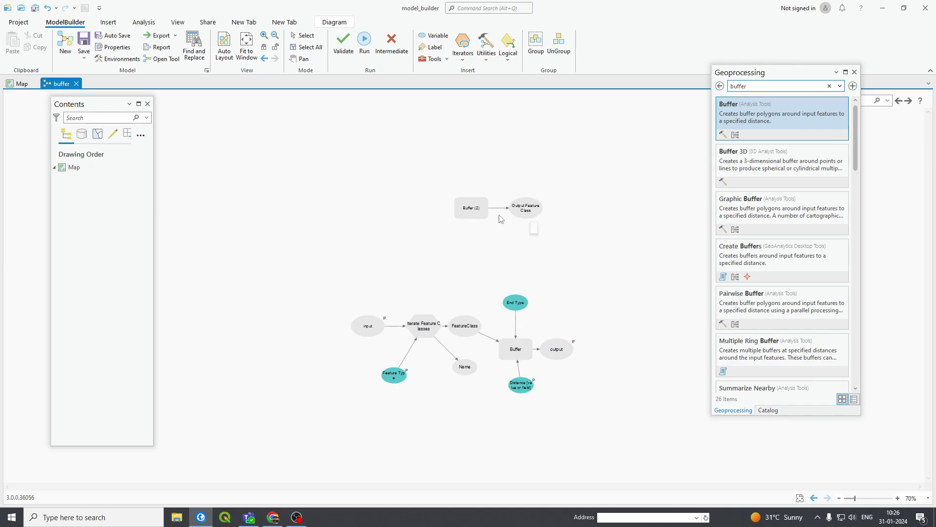
{"action": "mouse_move", "coordinate": [468, 214]}
{"action": "left_click", "coordinate": [463, 59]}
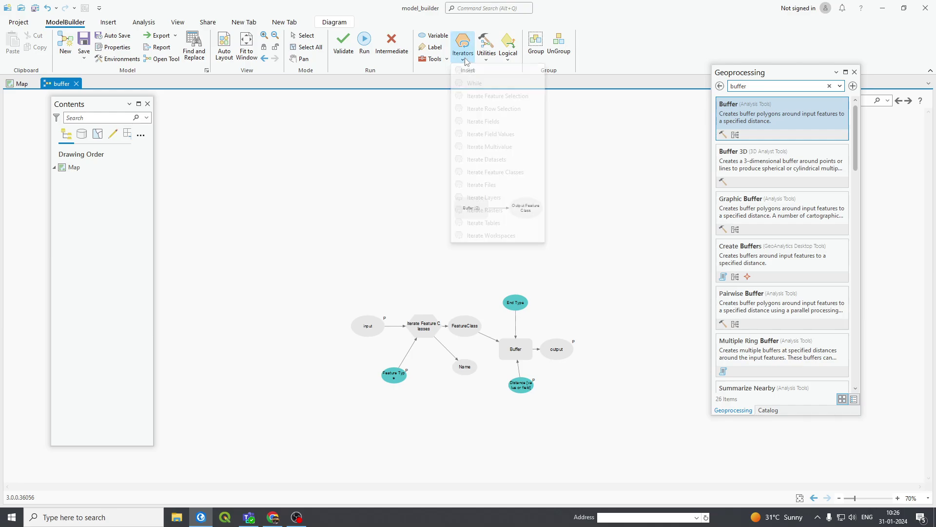
{"action": "left_click", "coordinate": [671, 75]}
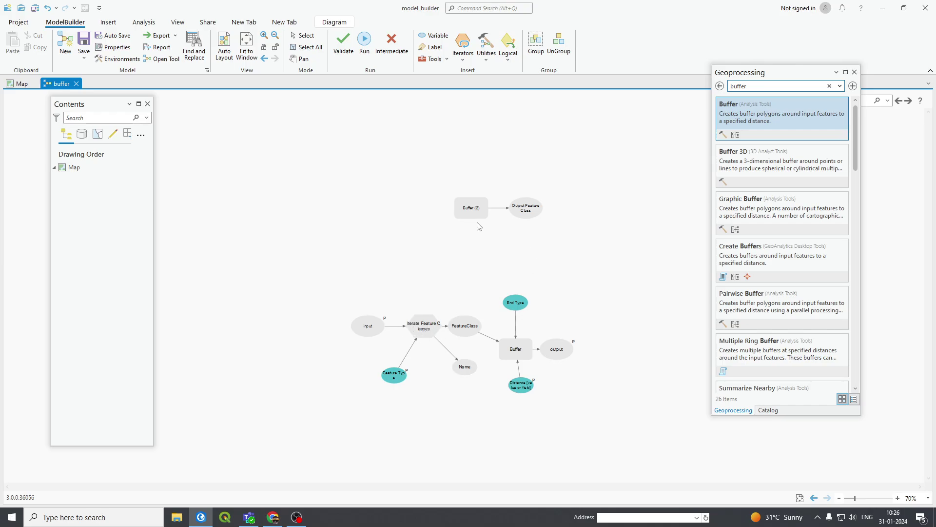
Delete the old iterator, its input and Feature Type variables, and the original Buffer chain, keeping only the newly added Buffer tool
{"action": "left_click_drag", "start_coordinate": [438, 177], "coordinate": [558, 247]}
{"action": "left_click", "coordinate": [343, 309]}
{"action": "left_click", "coordinate": [424, 332]}
{"action": "key", "text": "Delete"}
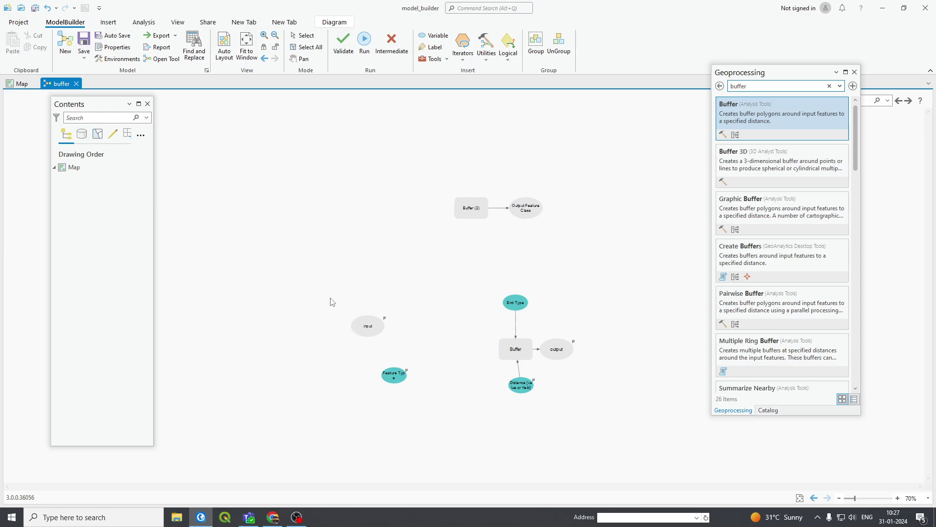
{"action": "left_click_drag", "start_coordinate": [330, 301], "coordinate": [438, 446]}
{"action": "key", "text": "Delete"}
{"action": "left_click_drag", "start_coordinate": [482, 276], "coordinate": [621, 444]}
{"action": "key", "text": "Delete"}
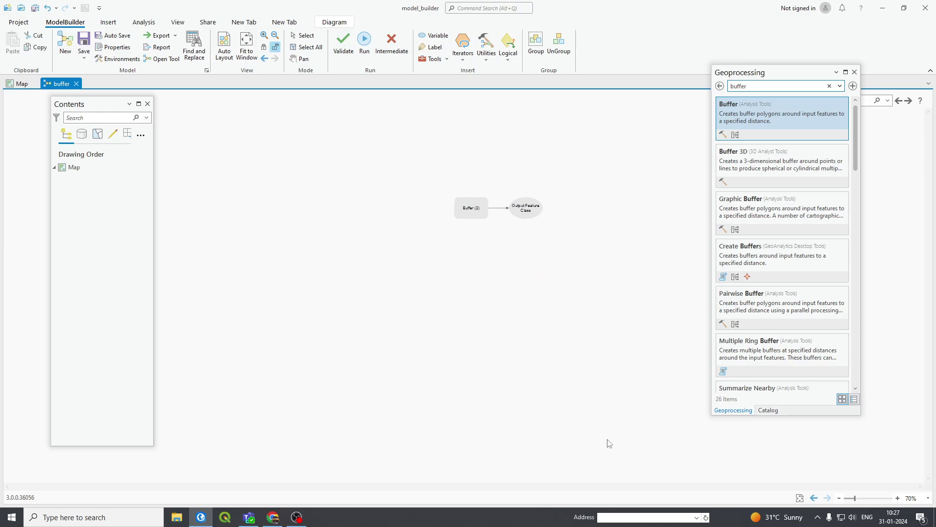
Add an Iterate Feature Classes iterator to the model and place it with its outputs to the left of the Buffer tool
{"action": "left_click", "coordinate": [465, 61]}
{"action": "left_click", "coordinate": [496, 172]}
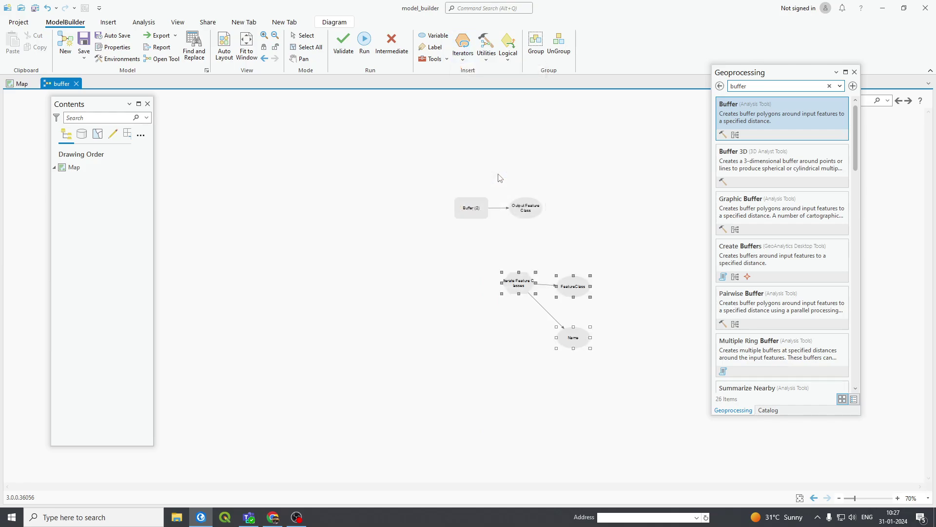
{"action": "left_click_drag", "start_coordinate": [513, 279], "coordinate": [332, 215]}
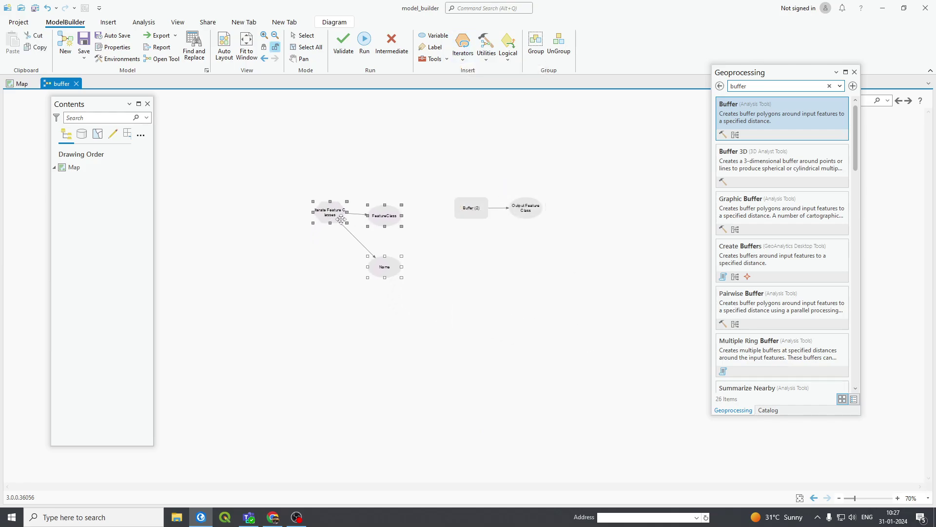
{"action": "scroll", "coordinate": [439, 216], "scroll_direction": "up", "scroll_amount": 2}
{"action": "scroll", "coordinate": [567, 322], "scroll_direction": "up", "scroll_amount": 2}
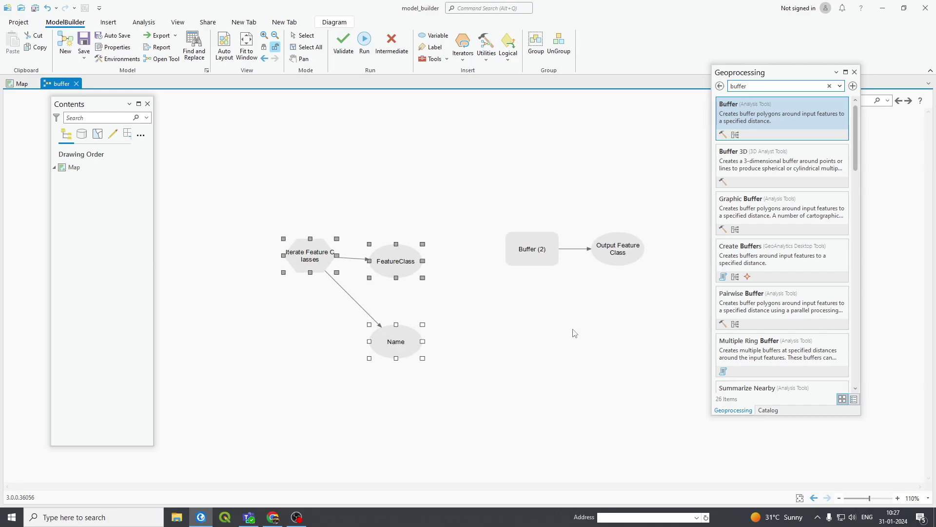
{"action": "left_click", "coordinate": [564, 339]}
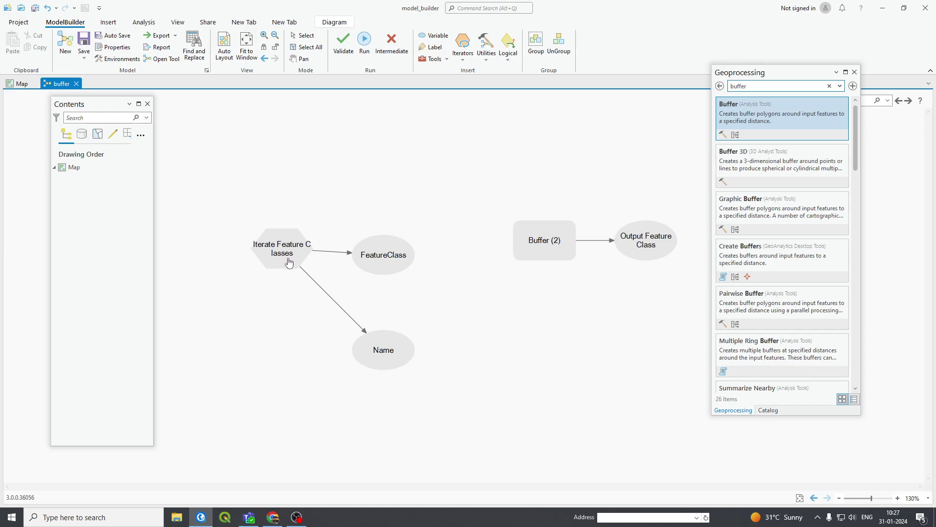
{"action": "mouse_move", "coordinate": [287, 254]}
{"action": "left_click_drag", "start_coordinate": [220, 199], "coordinate": [446, 409]}
{"action": "left_click_drag", "start_coordinate": [286, 254], "coordinate": [272, 237]}
{"action": "left_click", "coordinate": [386, 296]}
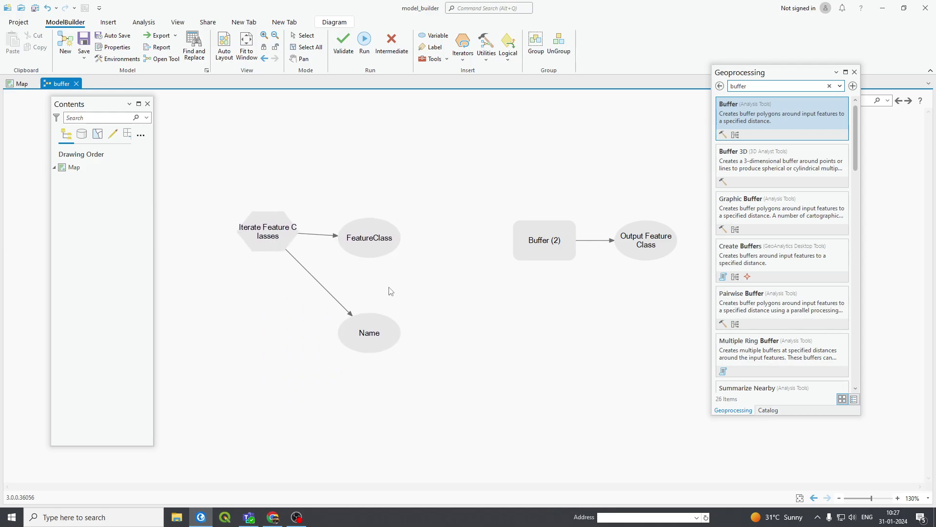
Review the parameters of the Buffer tool in the model without changing them
{"action": "right_click", "coordinate": [556, 244]}
{"action": "left_click", "coordinate": [577, 254]}
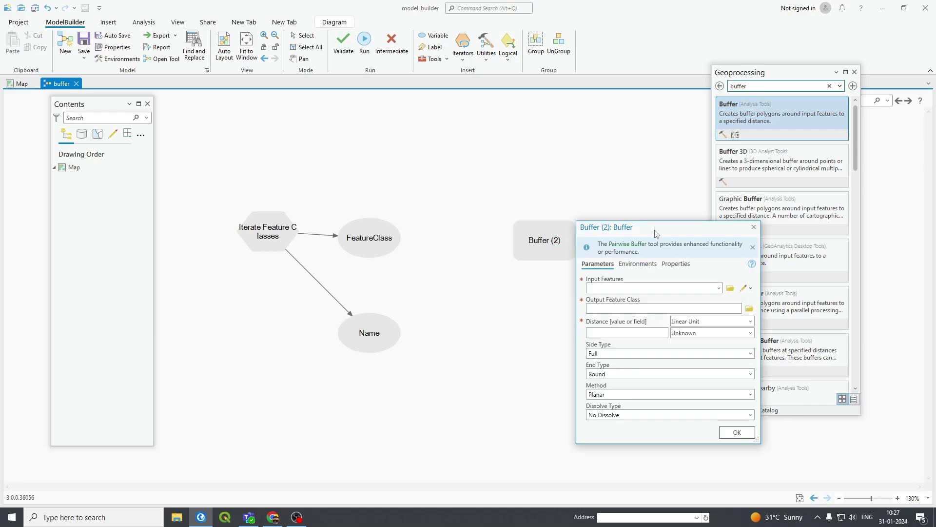
{"action": "left_click_drag", "start_coordinate": [678, 235], "coordinate": [682, 145]}
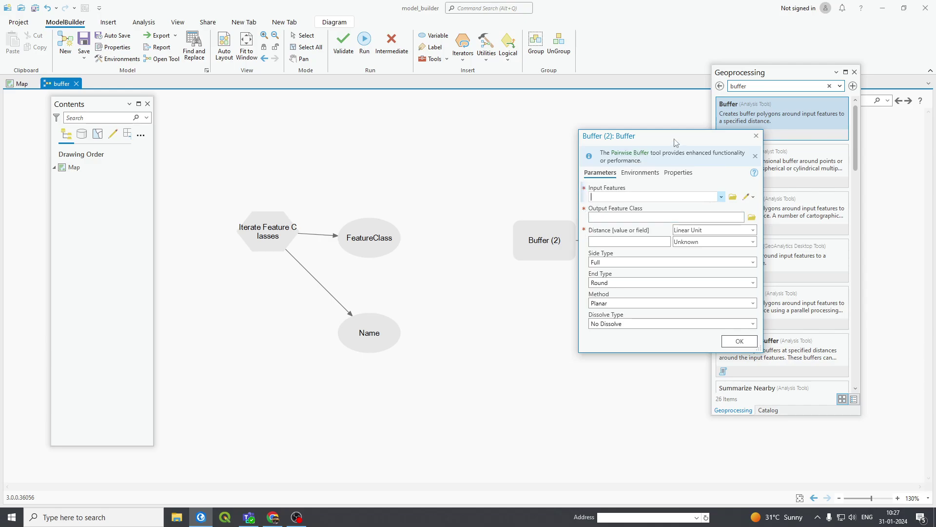
{"action": "left_click_drag", "start_coordinate": [676, 139], "coordinate": [754, 113]}
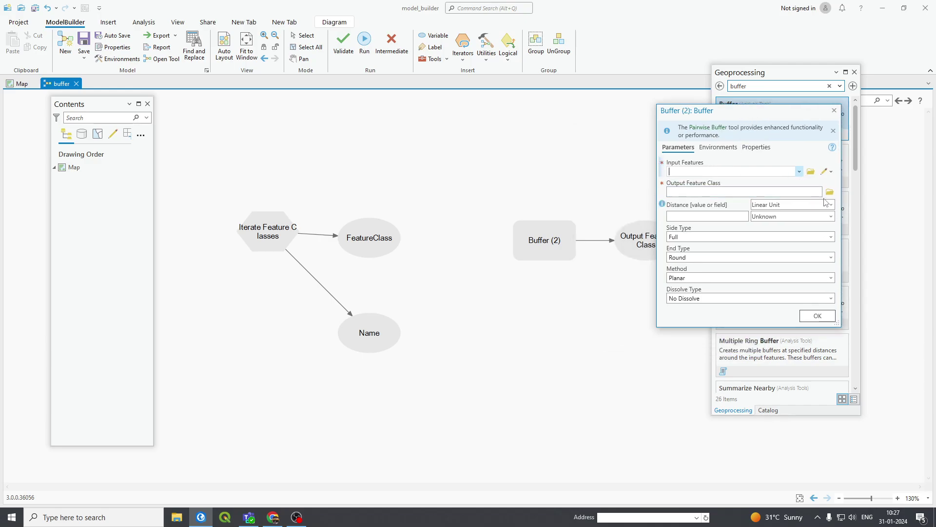
{"action": "left_click", "coordinate": [834, 110]}
Create an Input Features variable from the Buffer tool's parameter and place it above the tool
{"action": "right_click", "coordinate": [561, 247]}
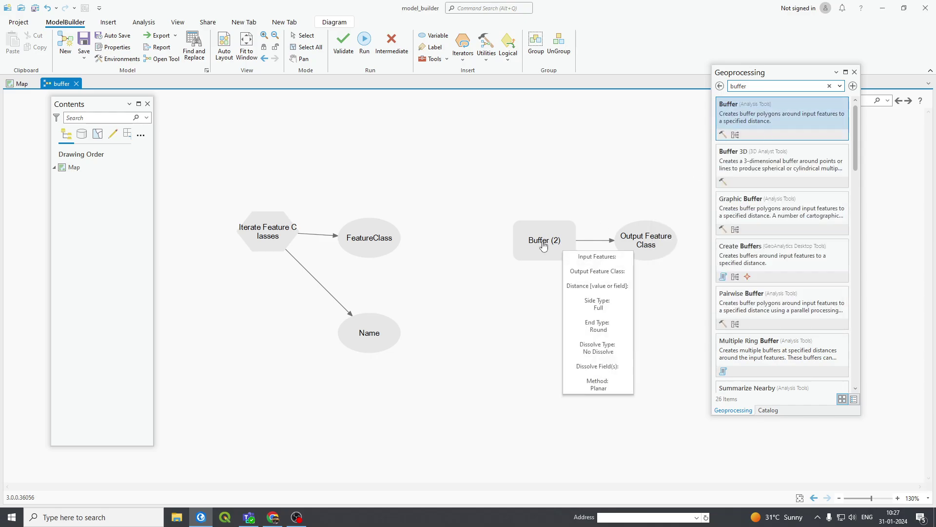
{"action": "right_click", "coordinate": [541, 238]}
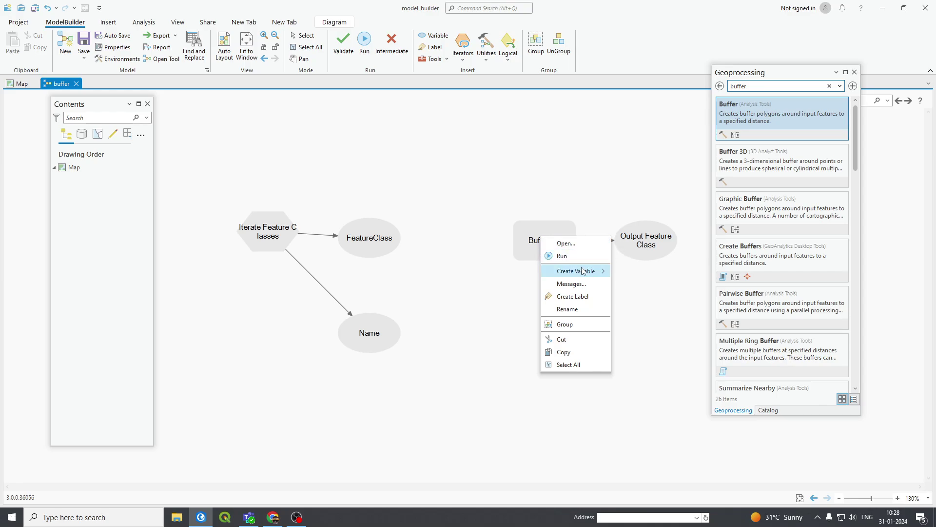
{"action": "mouse_move", "coordinate": [581, 273]}
{"action": "mouse_move", "coordinate": [658, 273]}
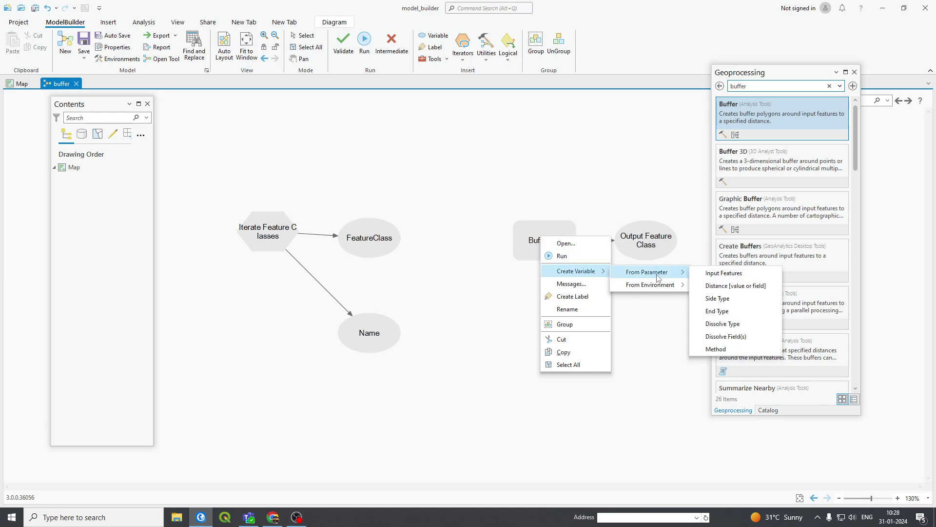
{"action": "left_click", "coordinate": [722, 276]}
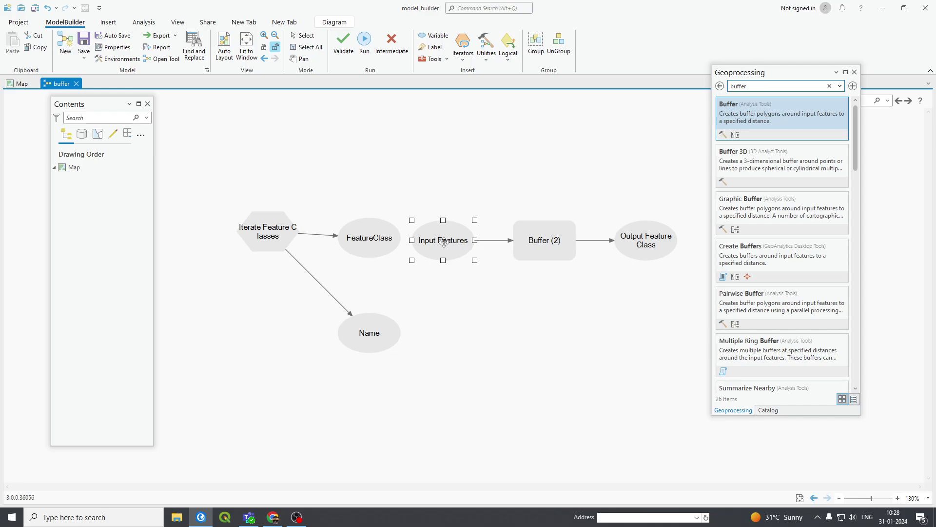
{"action": "left_click_drag", "start_coordinate": [447, 243], "coordinate": [546, 168]}
{"action": "left_click", "coordinate": [585, 193]}
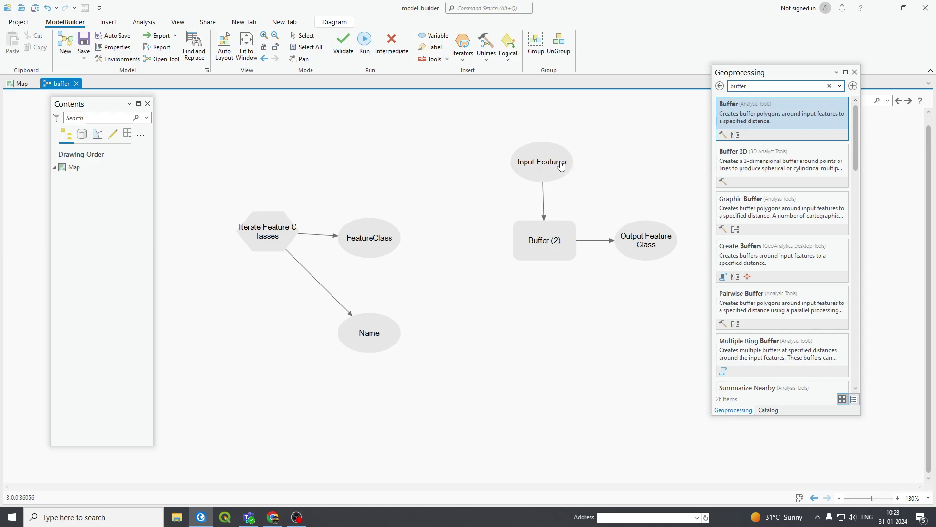
Create a Side Type variable from the Buffer tool's parameter and place it below the tool
{"action": "right_click", "coordinate": [532, 240]}
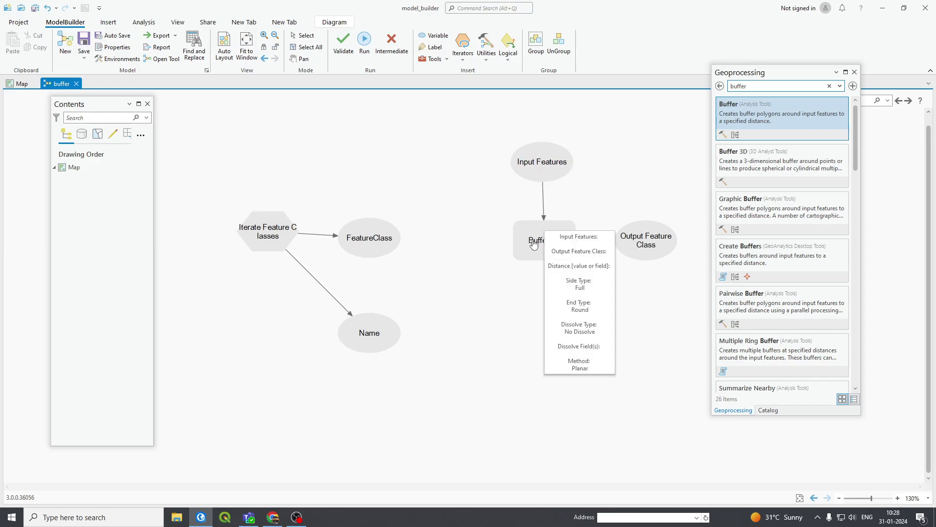
{"action": "mouse_move", "coordinate": [561, 274]}
{"action": "mouse_move", "coordinate": [661, 277]}
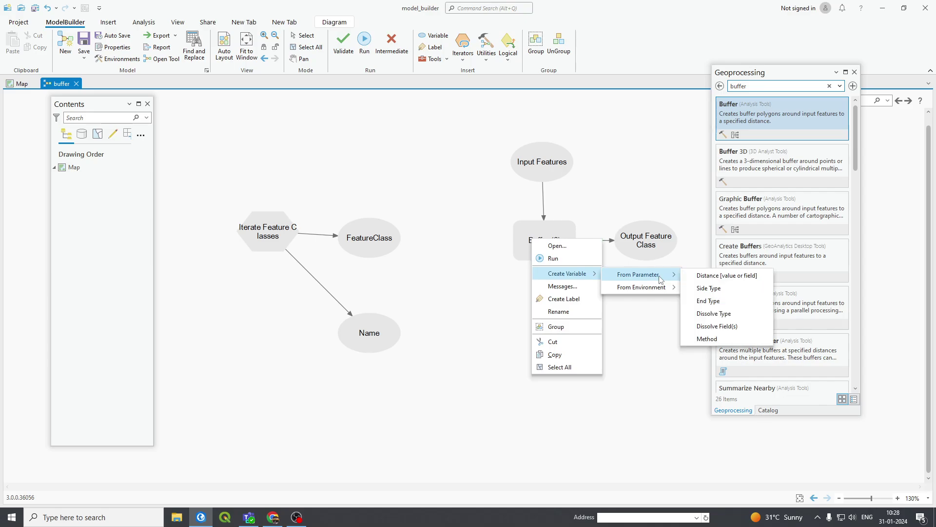
{"action": "left_click", "coordinate": [717, 291]}
{"action": "left_click_drag", "start_coordinate": [453, 252], "coordinate": [559, 357]}
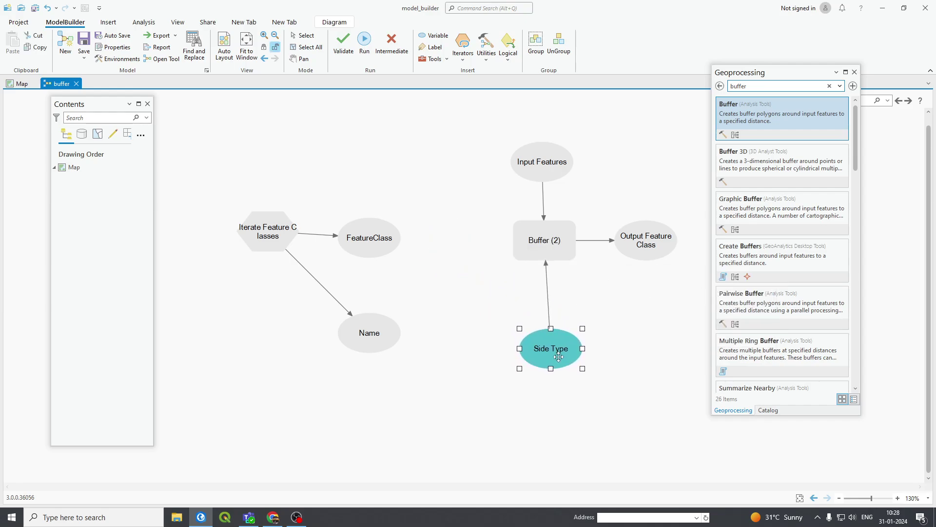
{"action": "left_click", "coordinate": [599, 306]}
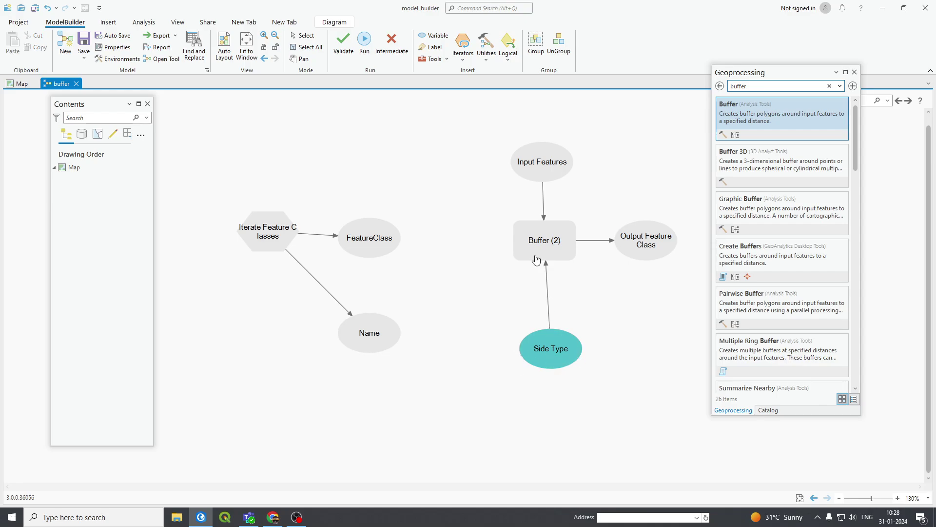
{"action": "mouse_move", "coordinate": [537, 252]}
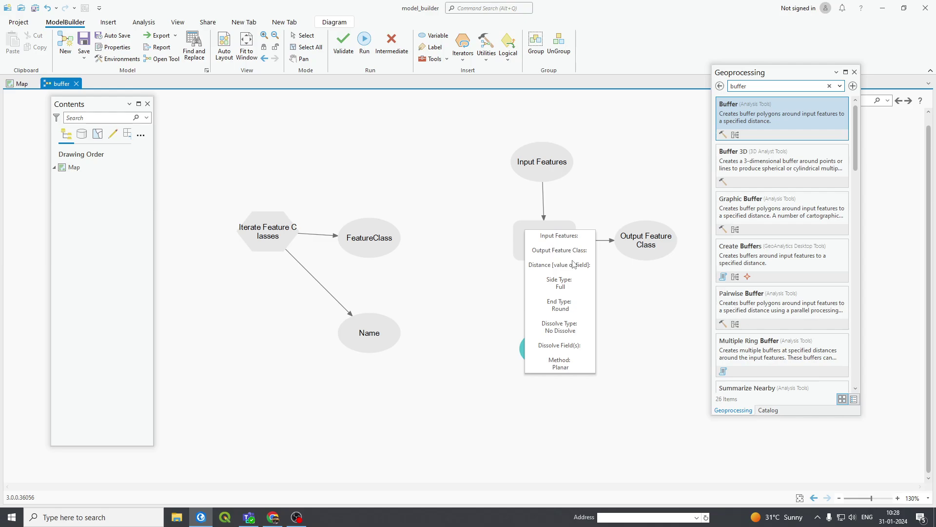
{"action": "left_click", "coordinate": [560, 367]}
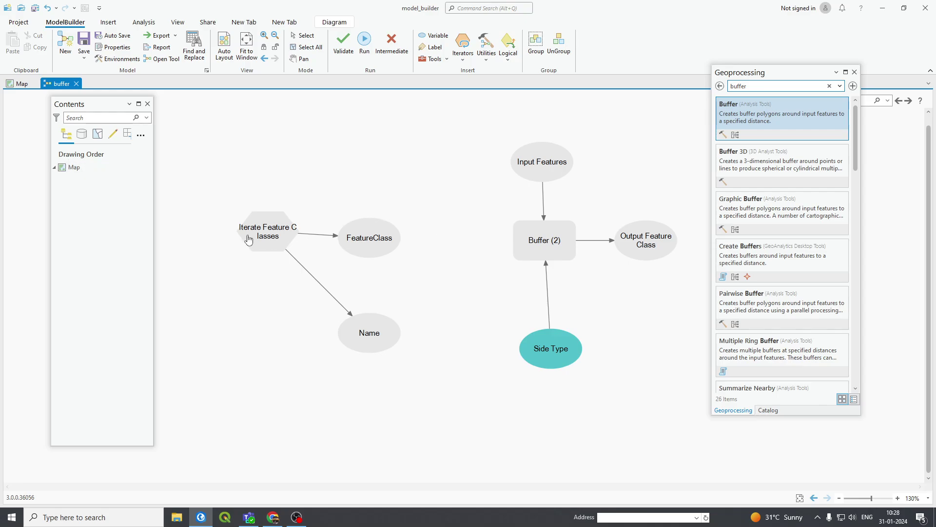
Examine the Iterate Feature Classes parameters and the available Feature Type options without setting any
{"action": "right_click", "coordinate": [266, 234]}
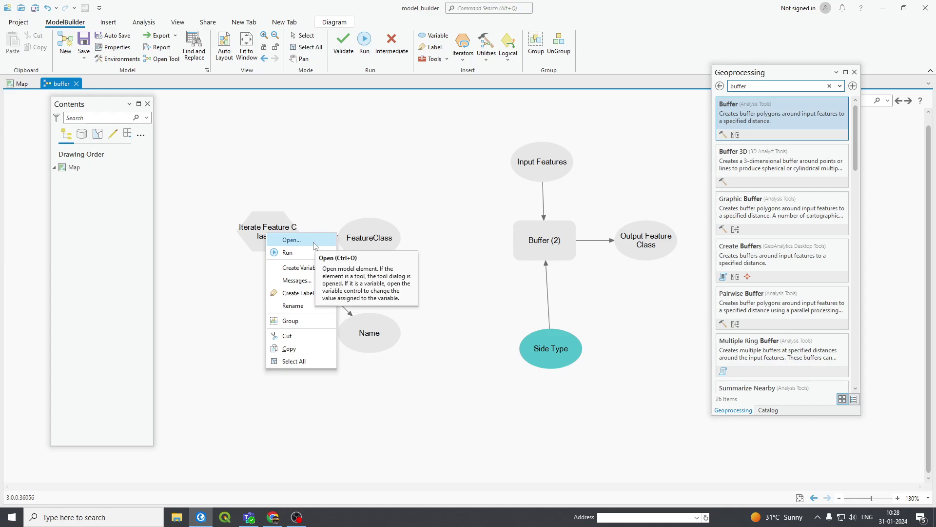
{"action": "left_click", "coordinate": [314, 241]}
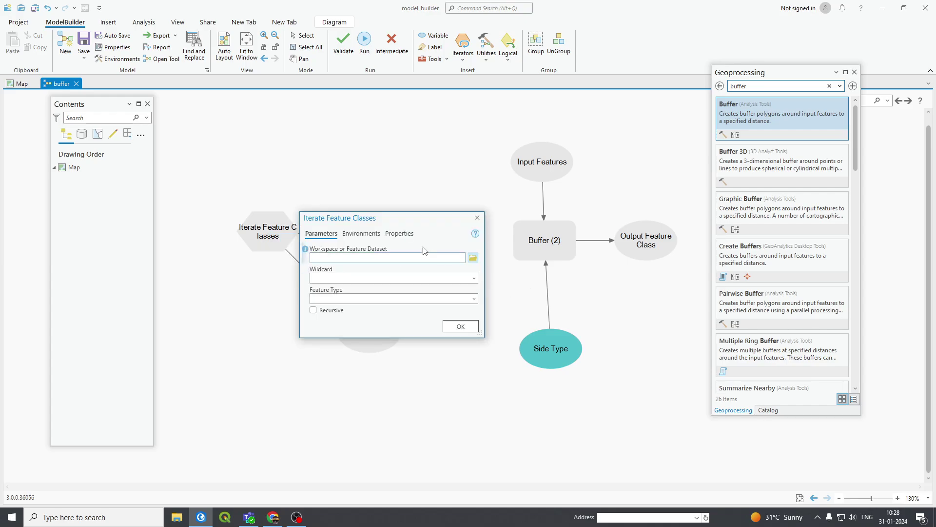
{"action": "left_click_drag", "start_coordinate": [415, 222], "coordinate": [530, 167]}
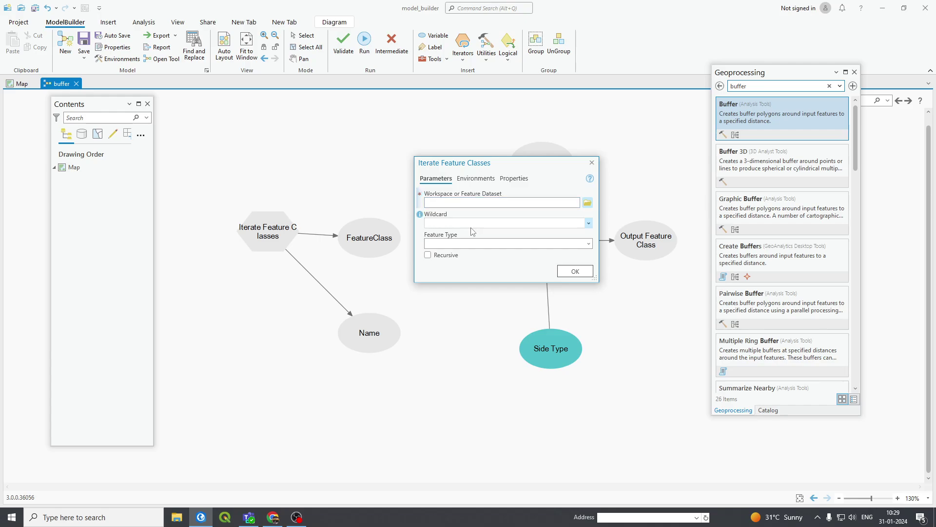
{"action": "left_click", "coordinate": [588, 244]}
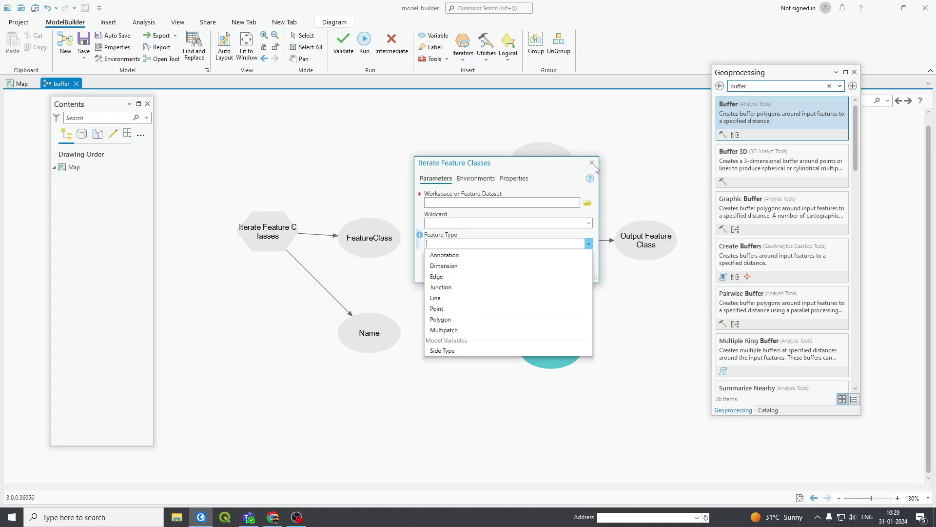
{"action": "left_click", "coordinate": [314, 242]}
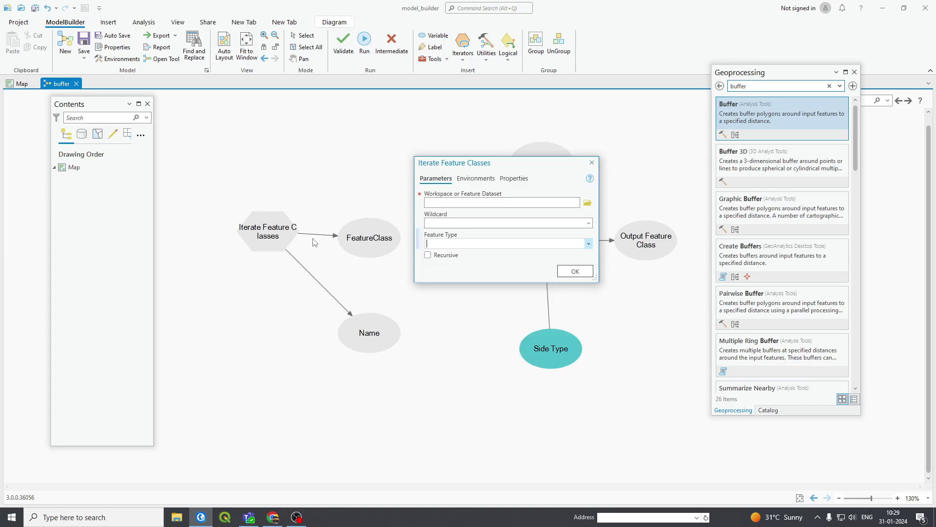
{"action": "left_click", "coordinate": [595, 164]}
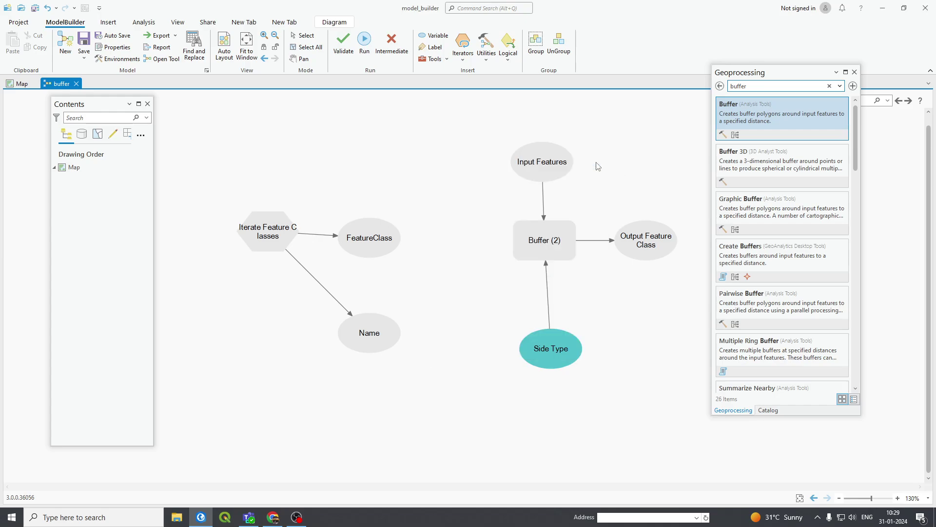
Create a Feature Type variable from the Iterate Feature Classes parameter and place it below the iterator
{"action": "right_click", "coordinate": [269, 234]}
{"action": "mouse_move", "coordinate": [307, 267]}
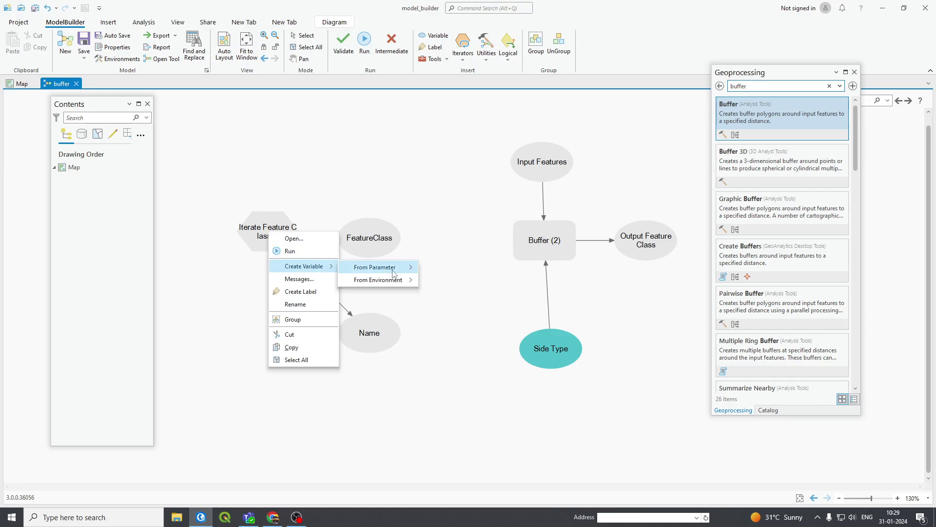
{"action": "mouse_move", "coordinate": [389, 272]}
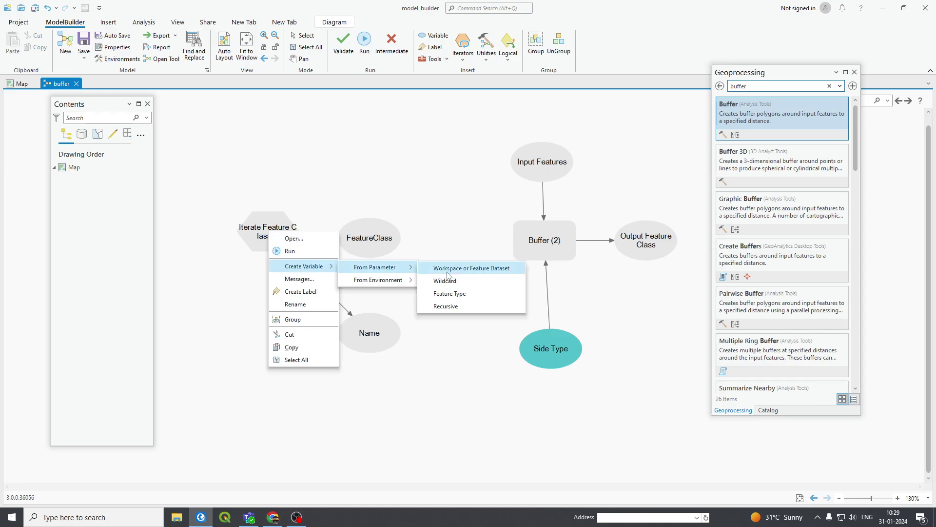
{"action": "left_click", "coordinate": [458, 299]}
{"action": "left_click_drag", "start_coordinate": [184, 232], "coordinate": [254, 320]}
Create a Workspace or Feature Dataset variable from the Iterate Feature Classes parameter and place it above the iterator
{"action": "right_click", "coordinate": [263, 237]}
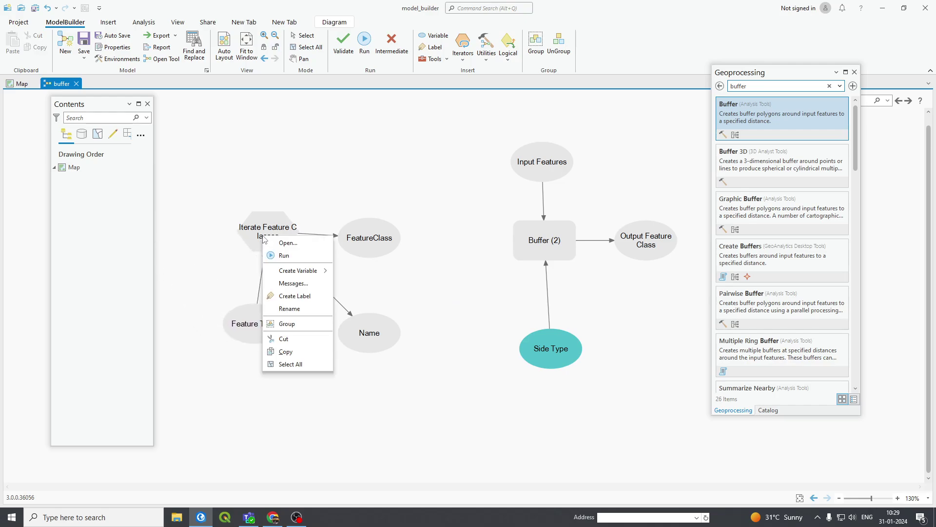
{"action": "mouse_move", "coordinate": [298, 270]}
{"action": "mouse_move", "coordinate": [369, 271]}
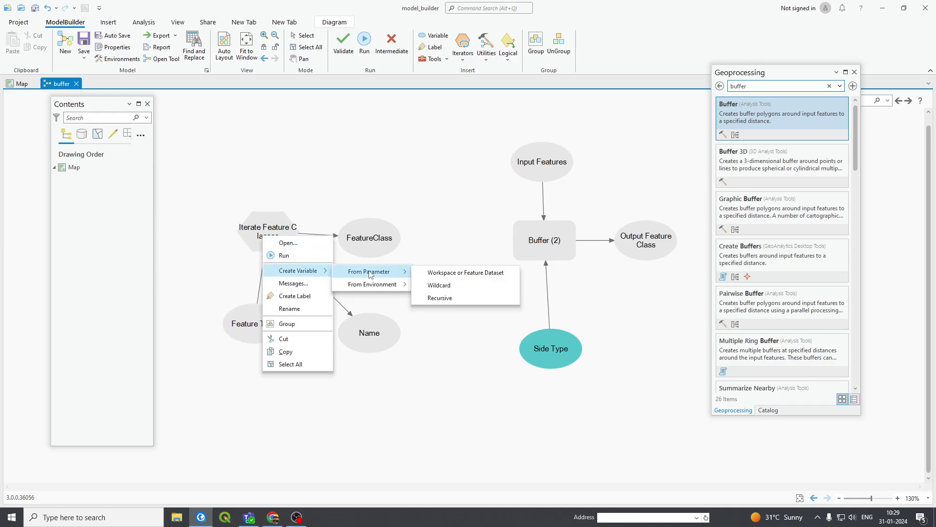
{"action": "left_click", "coordinate": [491, 278]}
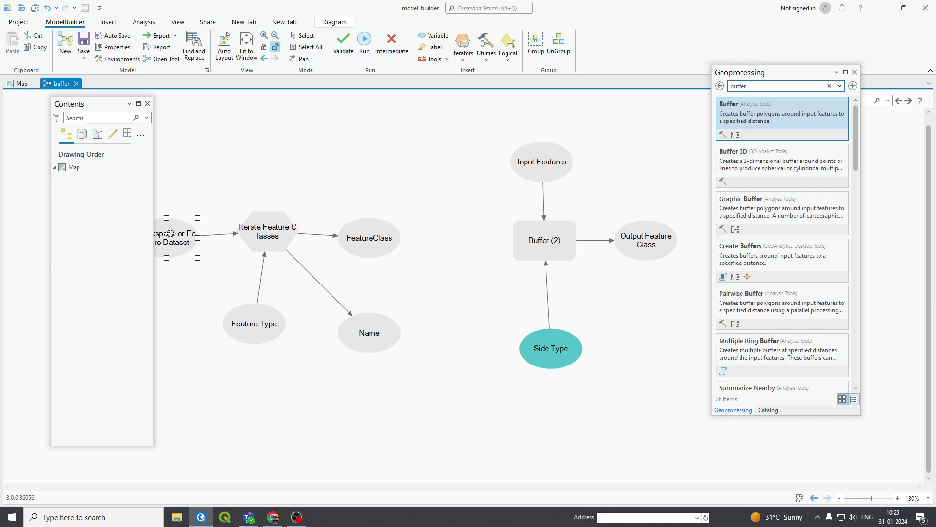
{"action": "left_click_drag", "start_coordinate": [201, 234], "coordinate": [227, 154]}
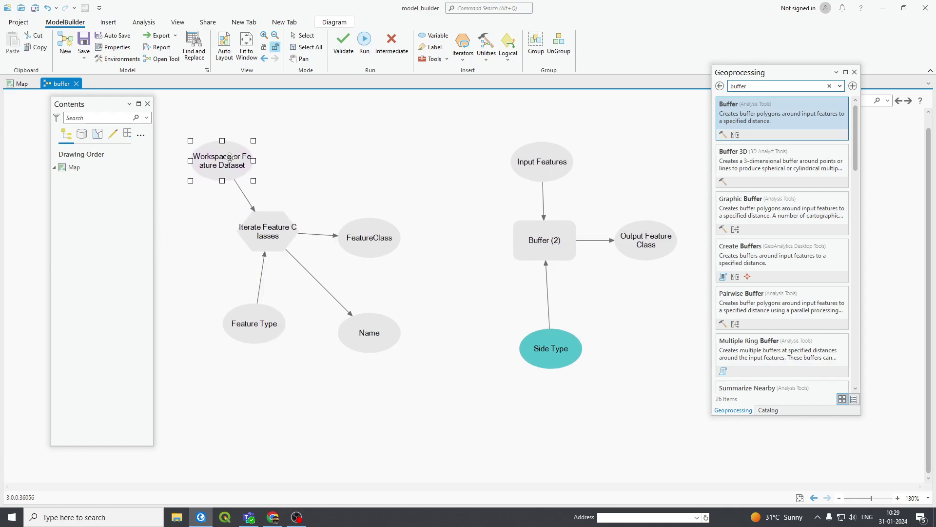
{"action": "left_click", "coordinate": [331, 169]}
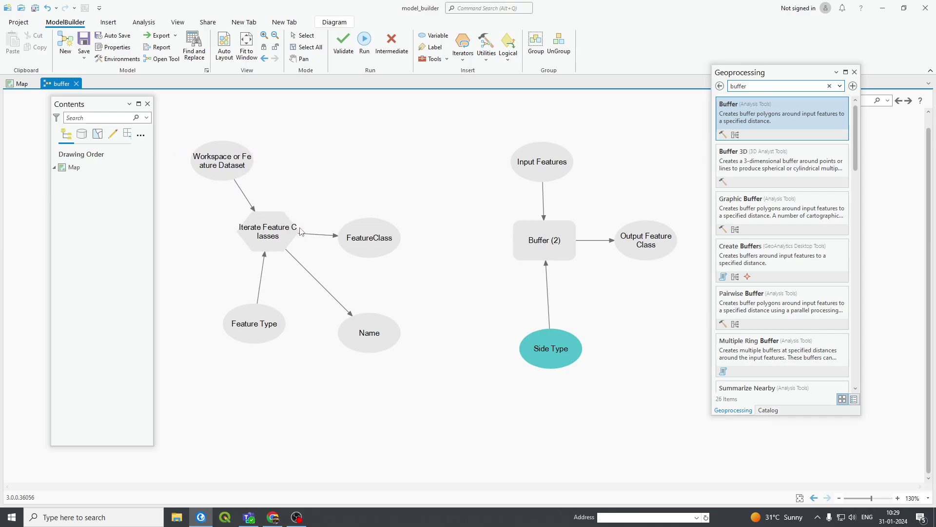
Mark the Workspace or Feature Dataset and Feature Type variables as model parameters
{"action": "right_click", "coordinate": [232, 159]}
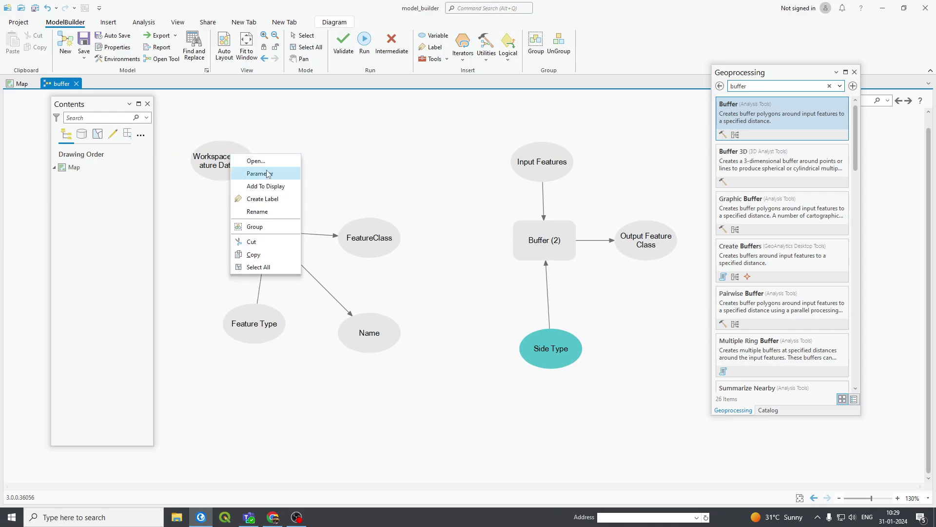
{"action": "left_click", "coordinate": [269, 174]}
{"action": "right_click", "coordinate": [267, 329]}
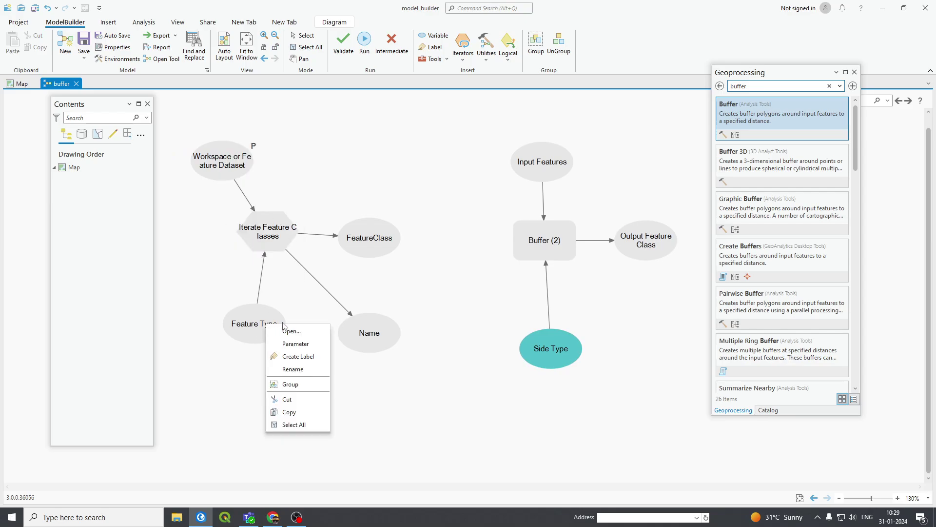
{"action": "left_click", "coordinate": [303, 344]}
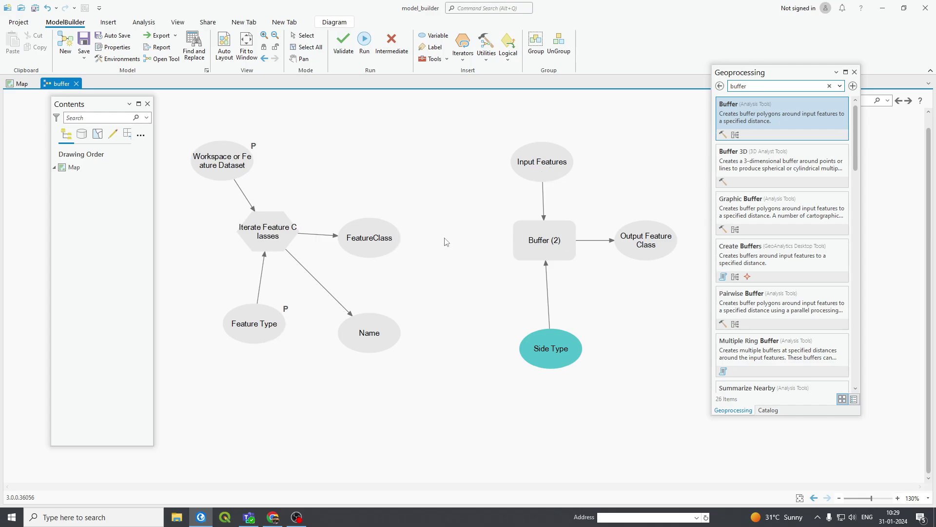
Delete the Input Features variable and connect the iterator's FeatureClass output to Buffer (2) as its Input Features
{"action": "left_click", "coordinate": [523, 174]}
{"action": "key", "text": "Delete"}
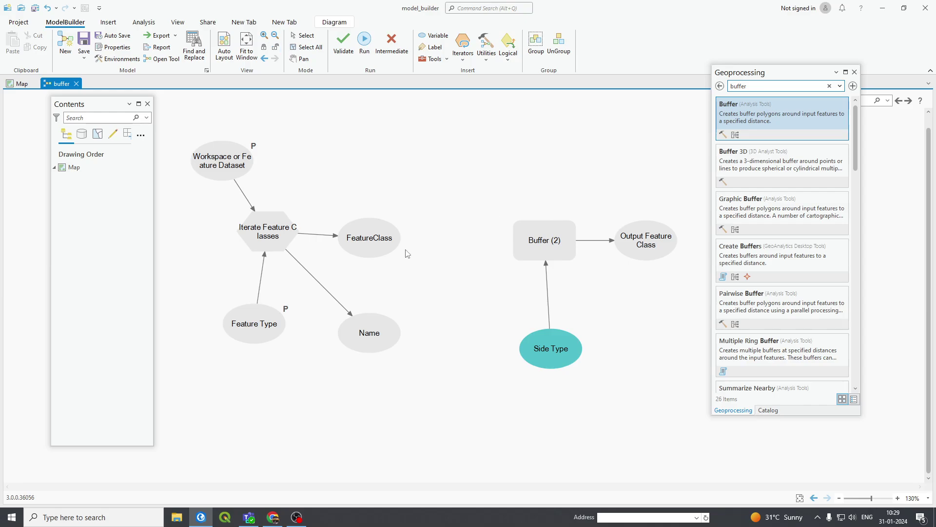
{"action": "left_click_drag", "start_coordinate": [390, 240], "coordinate": [540, 241]}
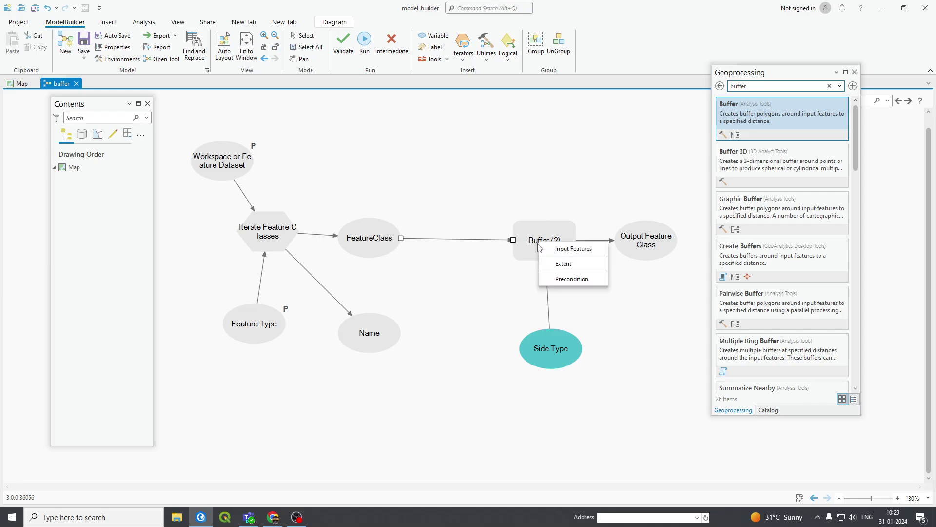
{"action": "left_click", "coordinate": [572, 250]}
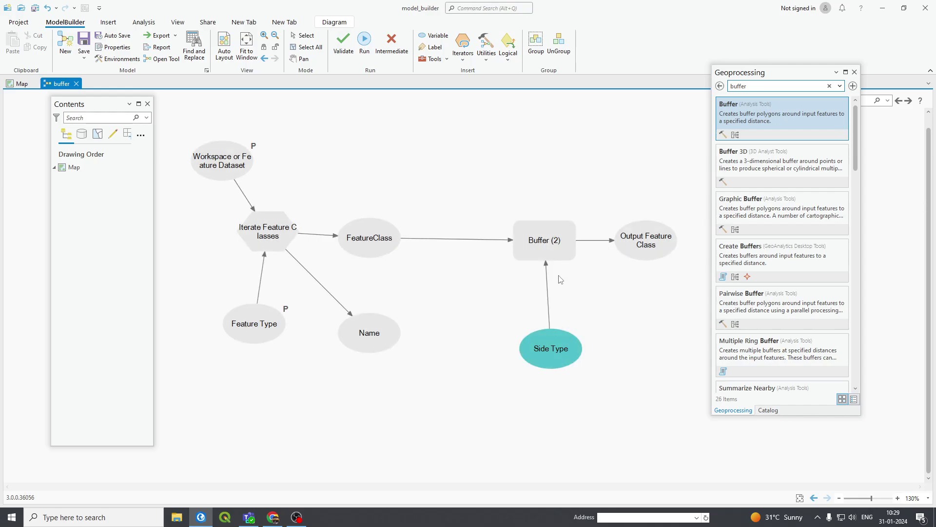
{"action": "left_click_drag", "start_coordinate": [367, 337], "coordinate": [534, 256]}
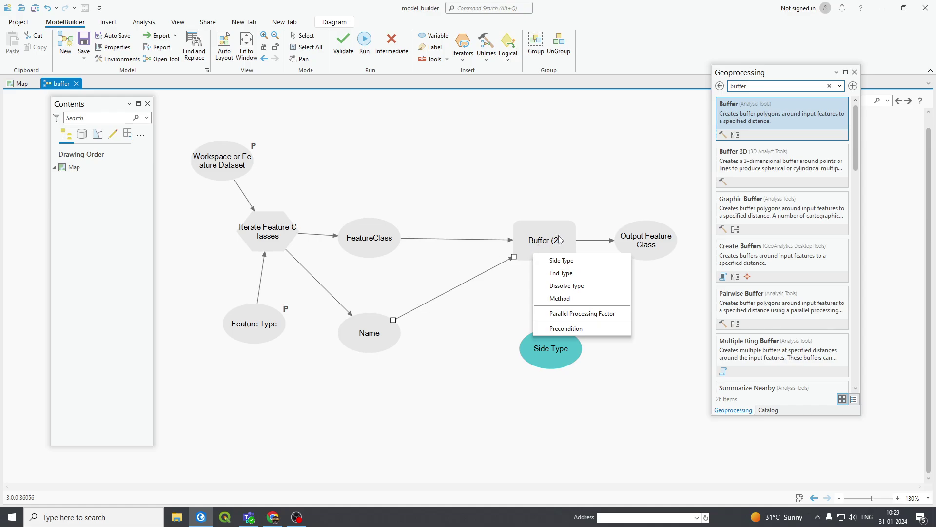
{"action": "key", "text": "Escape"}
Open the Buffer (2) parameters and browse the output feature class location to F:\model_builder_100\model_100
{"action": "right_click", "coordinate": [551, 237]}
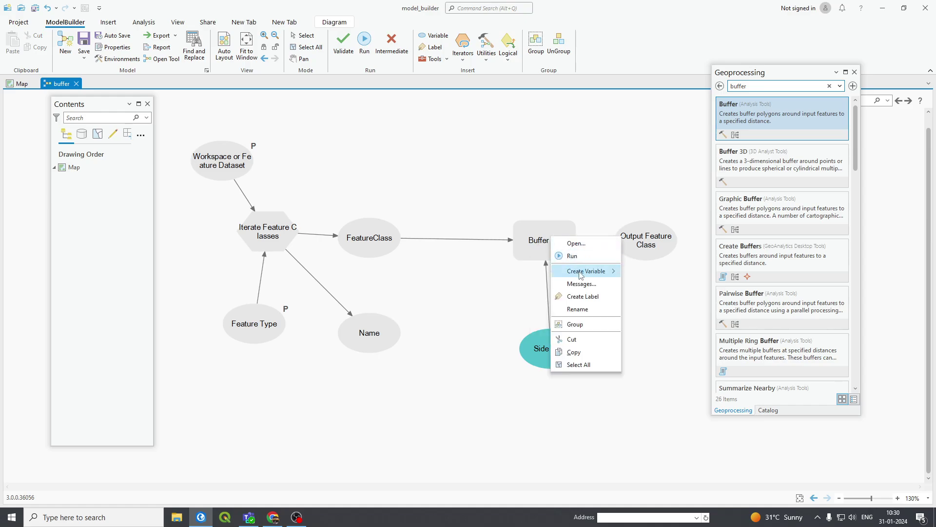
{"action": "left_click", "coordinate": [573, 243]}
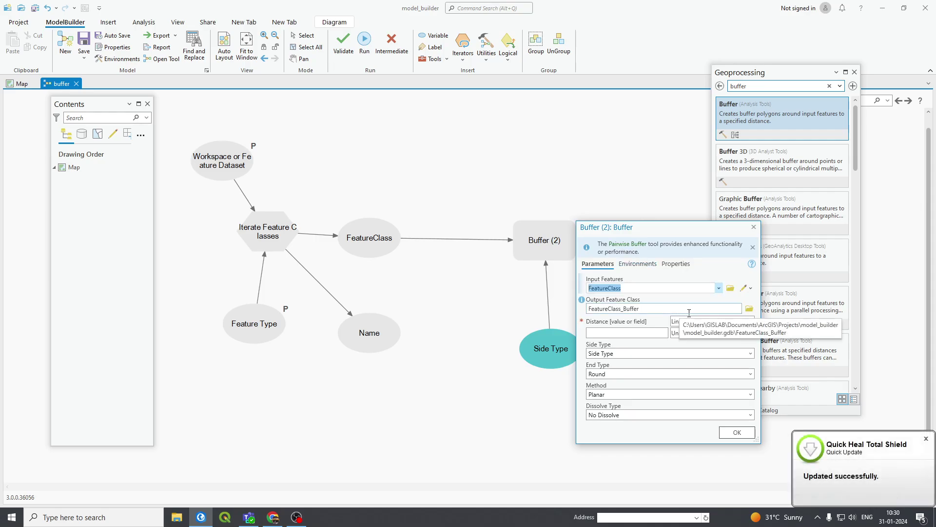
{"action": "left_click", "coordinate": [750, 310]}
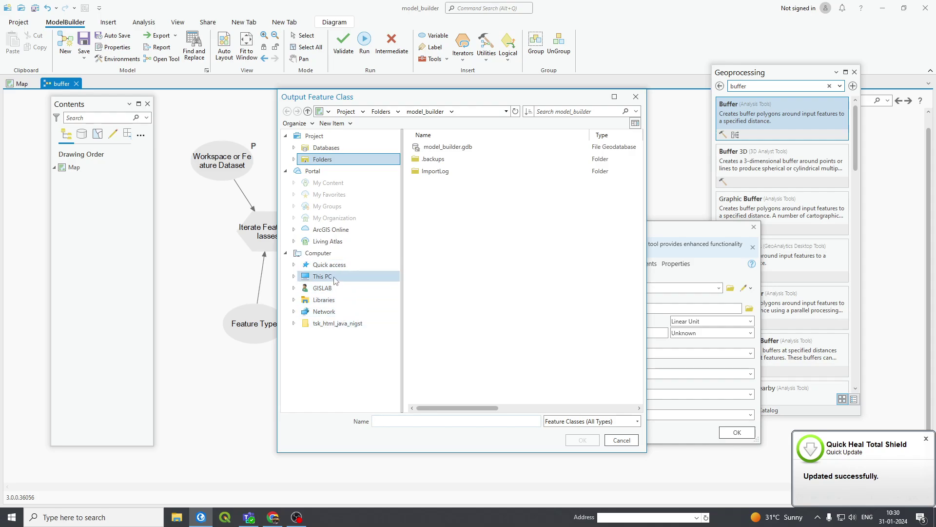
{"action": "left_click", "coordinate": [335, 278]}
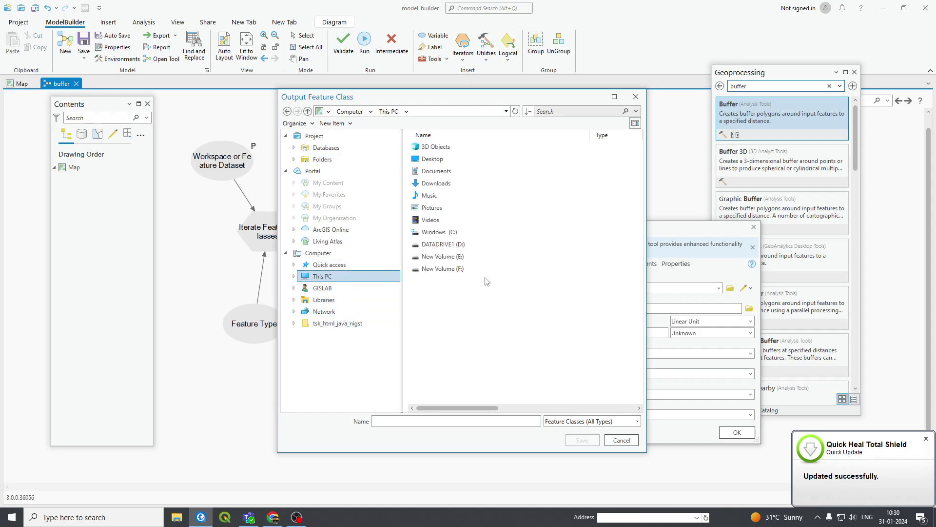
{"action": "double_click", "coordinate": [444, 269]}
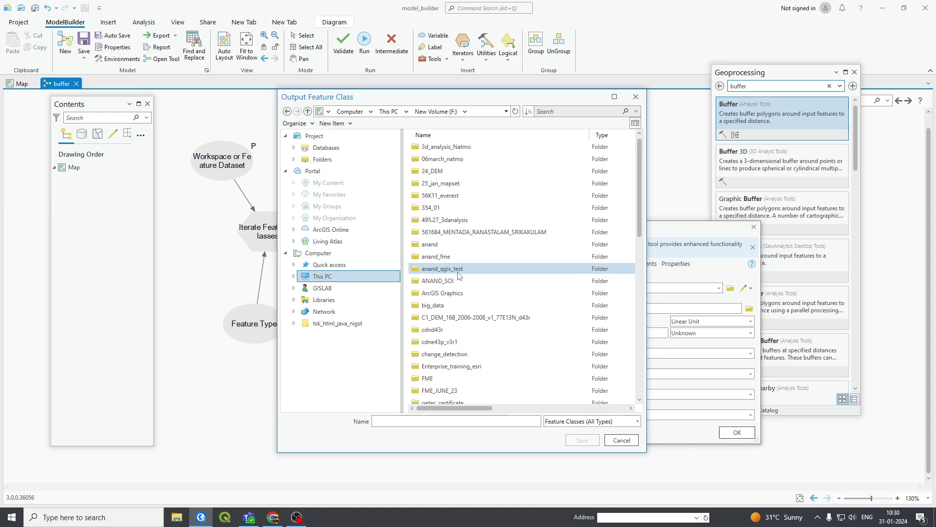
{"action": "left_click", "coordinate": [436, 318]}
{"action": "scroll", "coordinate": [488, 316], "scroll_direction": "down", "scroll_amount": 6}
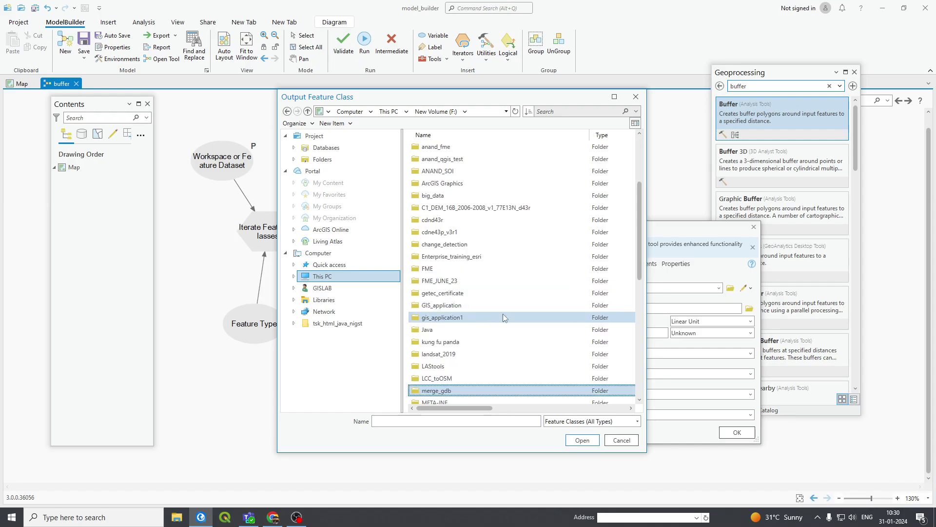
{"action": "key", "text": "m"}
{"action": "scroll", "coordinate": [469, 333], "scroll_direction": "down", "scroll_amount": 1}
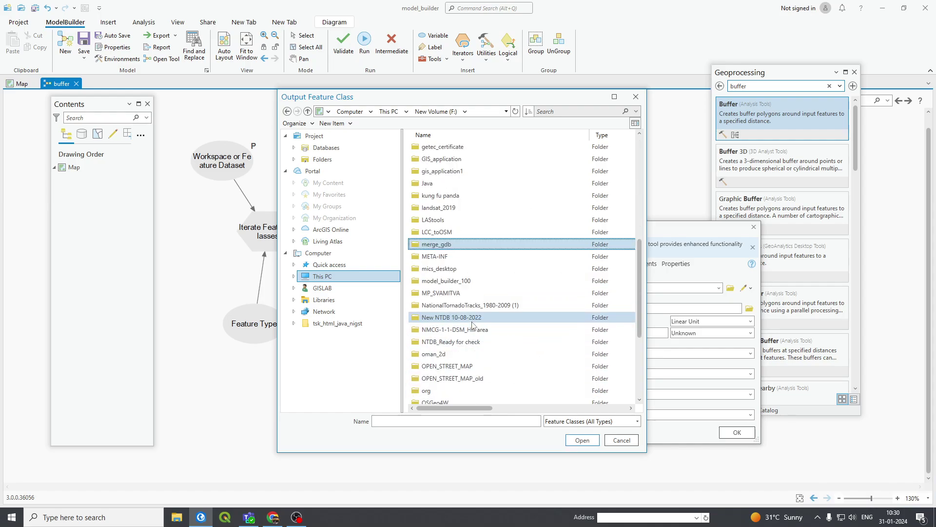
{"action": "double_click", "coordinate": [452, 282]}
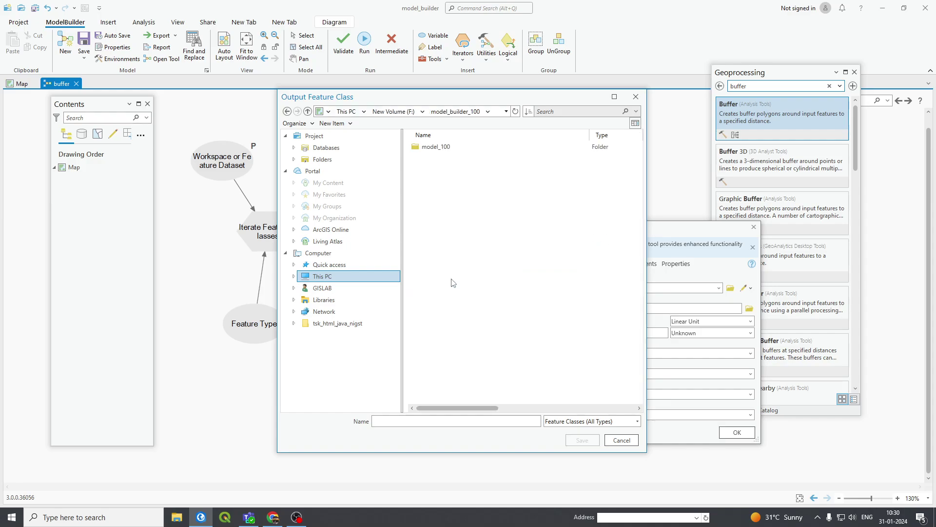
{"action": "double_click", "coordinate": [430, 150]}
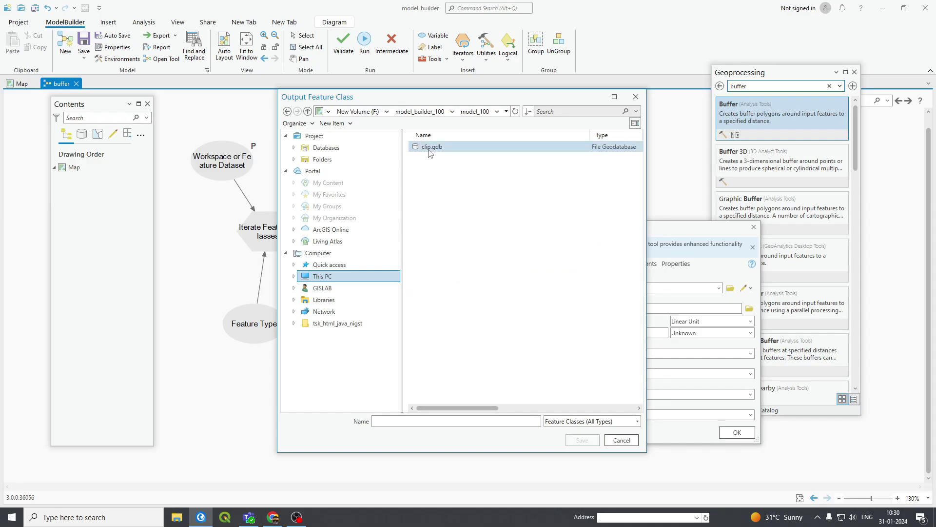
Name the Buffer output feature class %Name% and save it in the model_100 folder
{"action": "left_click_drag", "start_coordinate": [437, 98], "coordinate": [370, 122]}
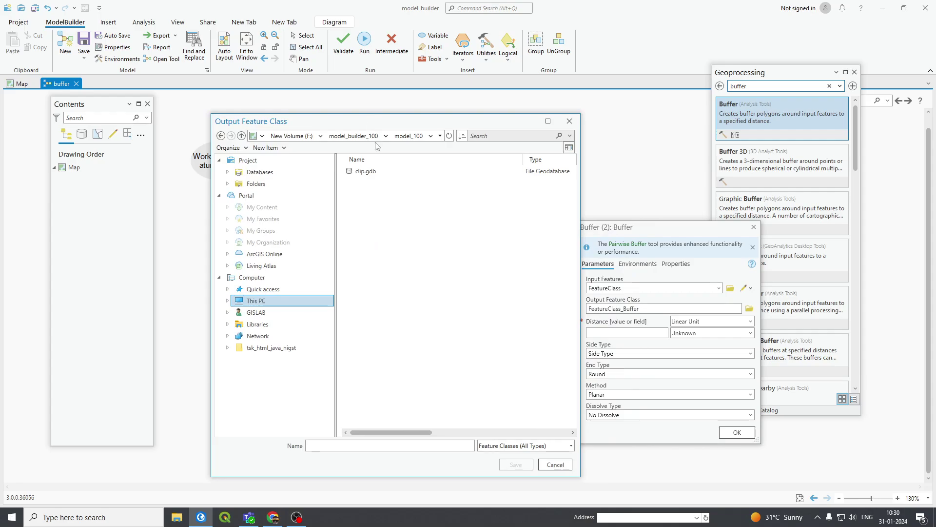
{"action": "left_click", "coordinate": [363, 445]}
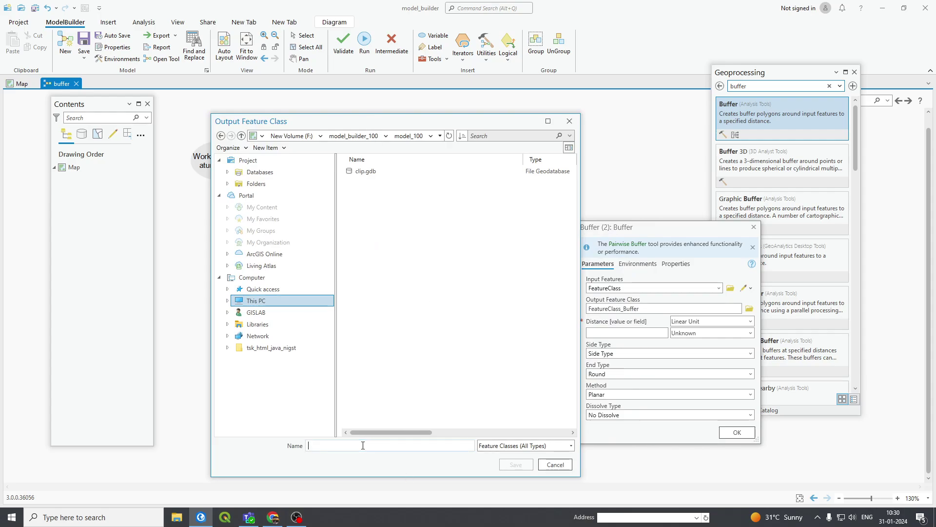
{"action": "type", "text": "buffer"}
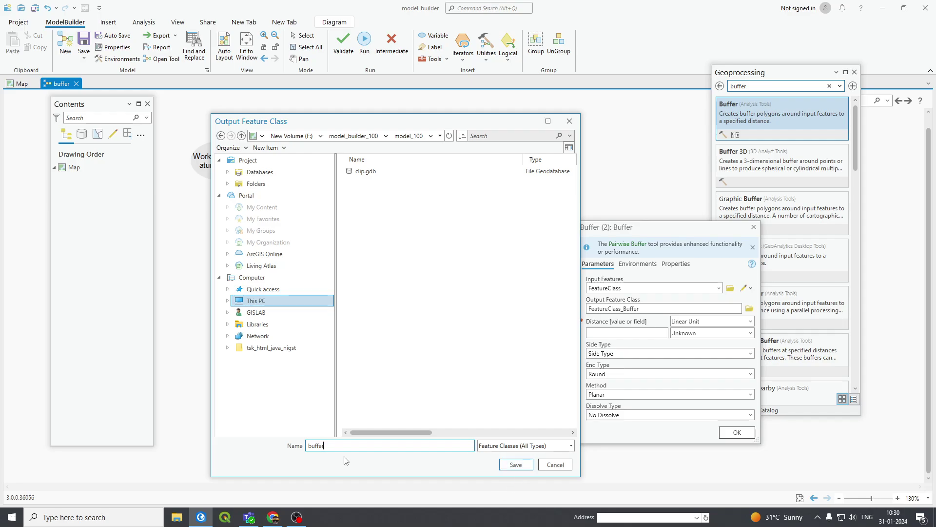
{"action": "left_click_drag", "start_coordinate": [335, 446], "coordinate": [291, 445]}
{"action": "type", "text": "%Name%"}
{"action": "left_click_drag", "start_coordinate": [399, 121], "coordinate": [535, 95]}
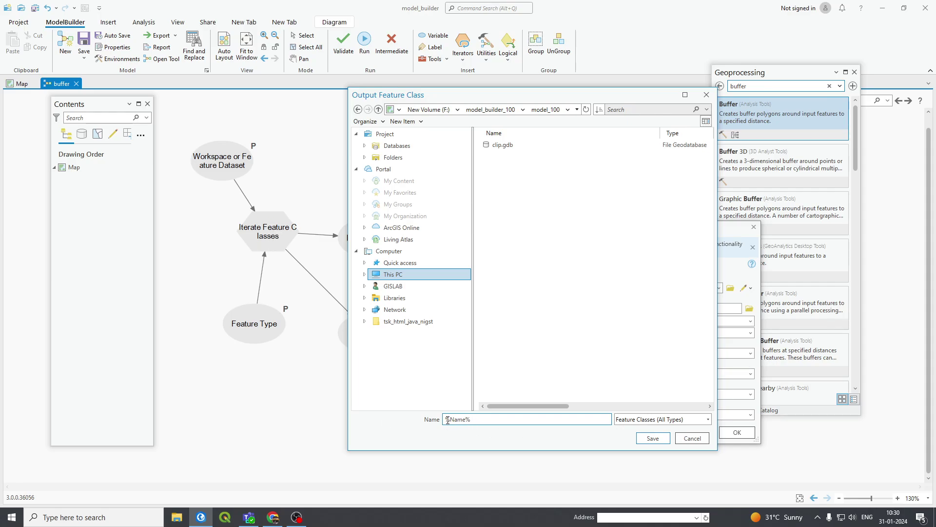
{"action": "left_click", "coordinate": [653, 438]}
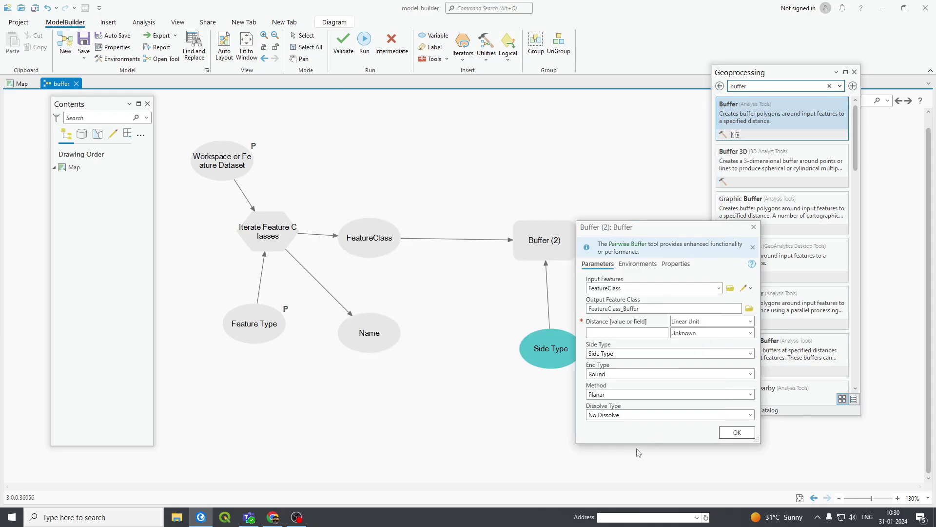
Set the Buffer (2) distance type to Linear Unit with Meters as the unit and accept the tool parameters
{"action": "left_click", "coordinate": [751, 321]}
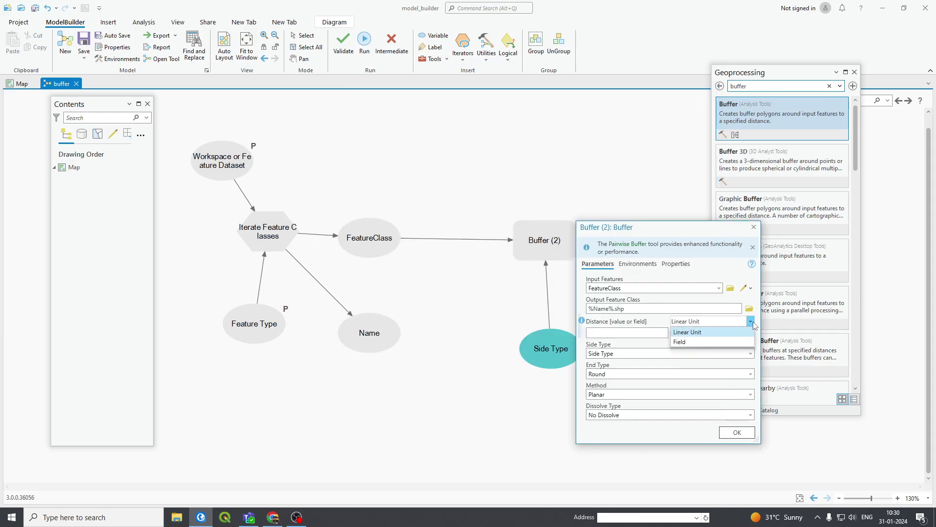
{"action": "left_click", "coordinate": [702, 335]}
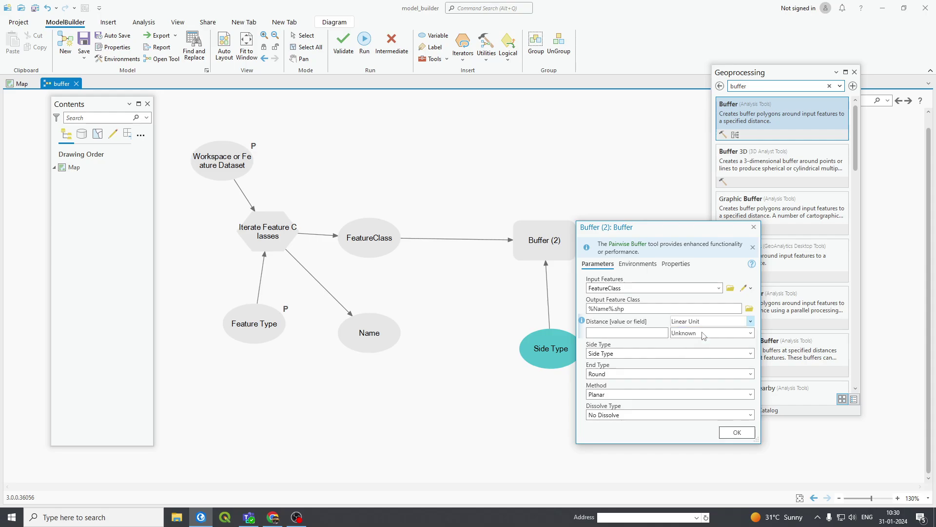
{"action": "left_click", "coordinate": [750, 321]}
{"action": "left_click", "coordinate": [746, 341]}
{"action": "left_click", "coordinate": [750, 322]}
{"action": "left_click", "coordinate": [700, 335]}
{"action": "left_click", "coordinate": [750, 333]}
{"action": "left_click", "coordinate": [699, 349]}
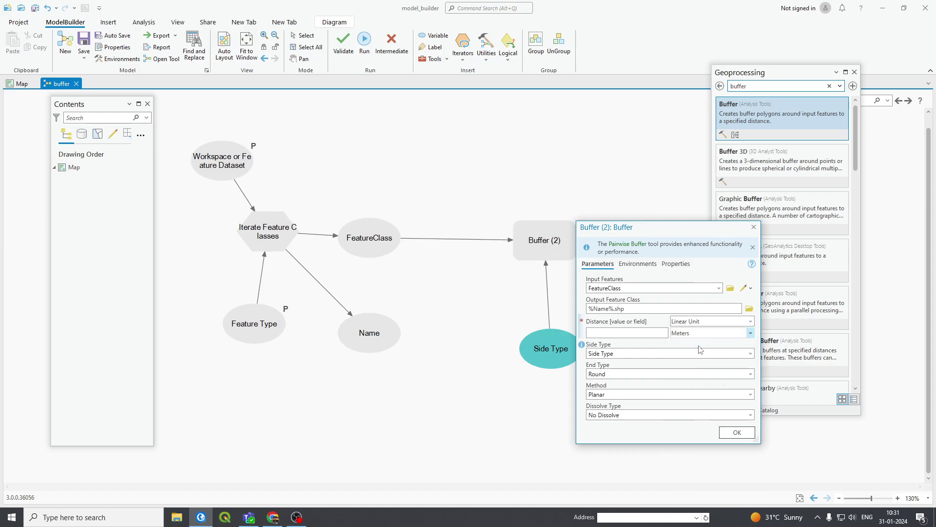
{"action": "left_click", "coordinate": [737, 433]}
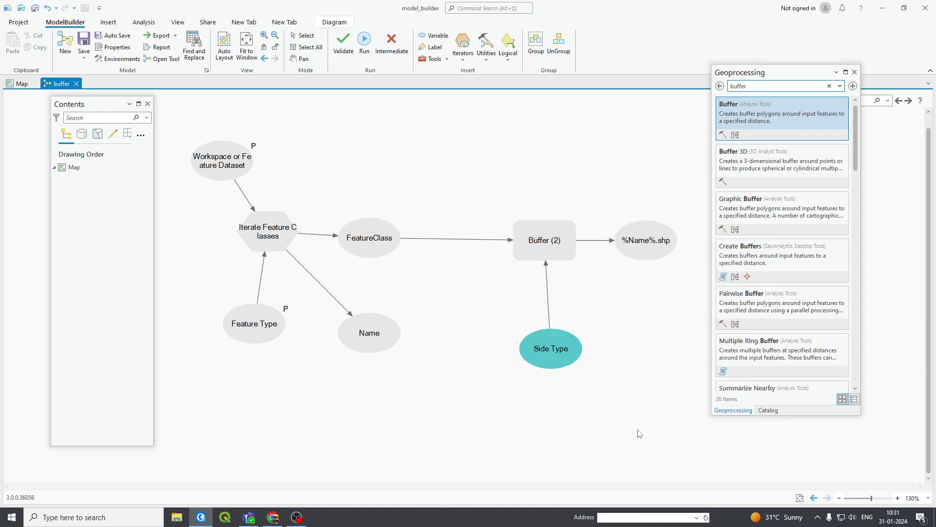
Mark the Side Type variable as a model parameter
{"action": "right_click", "coordinate": [550, 354]}
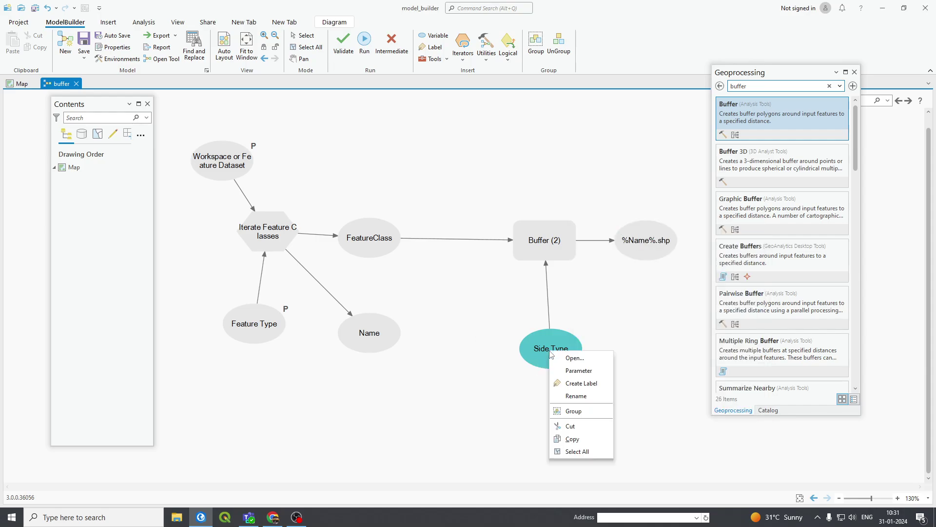
{"action": "left_click", "coordinate": [574, 370]}
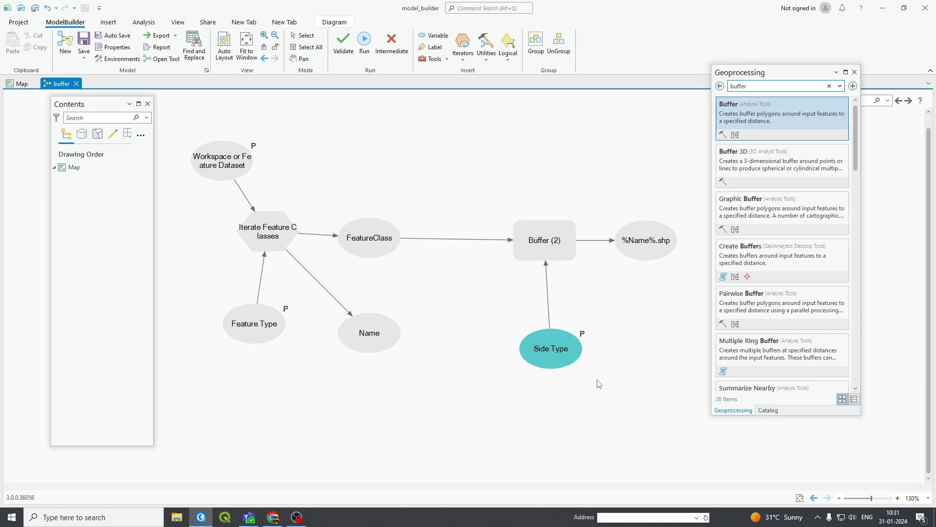
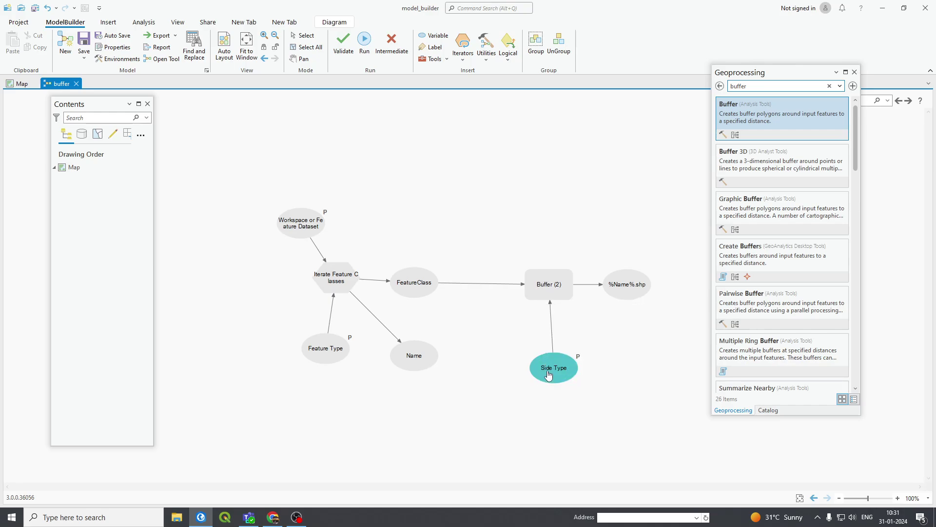
Examine the Buffer (2) parameters and the available Side Type options without changing any, and close the tool
{"action": "double_click", "coordinate": [547, 293]}
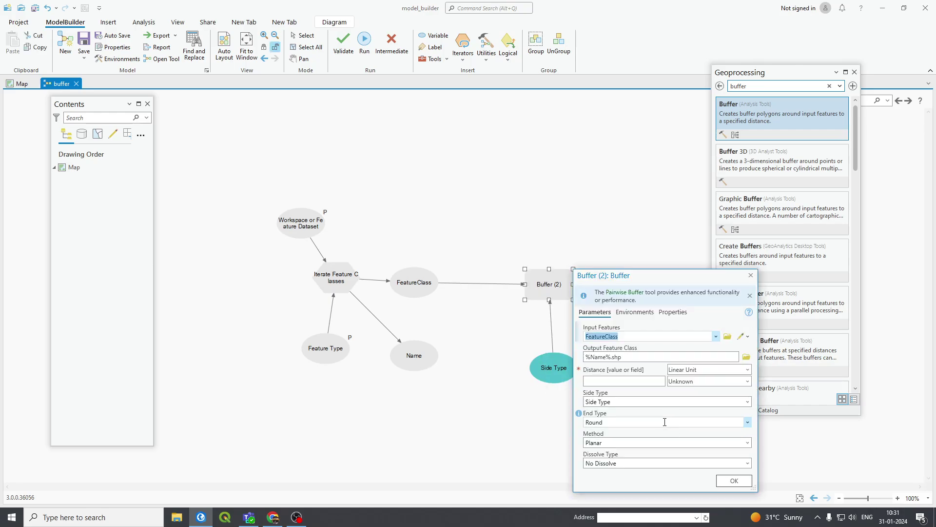
{"action": "left_click", "coordinate": [748, 402]}
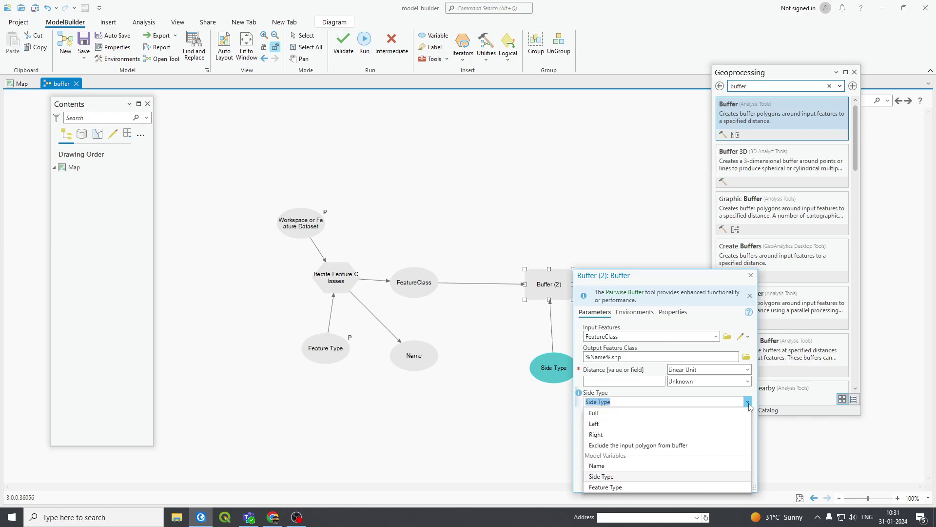
{"action": "left_click", "coordinate": [747, 402]}
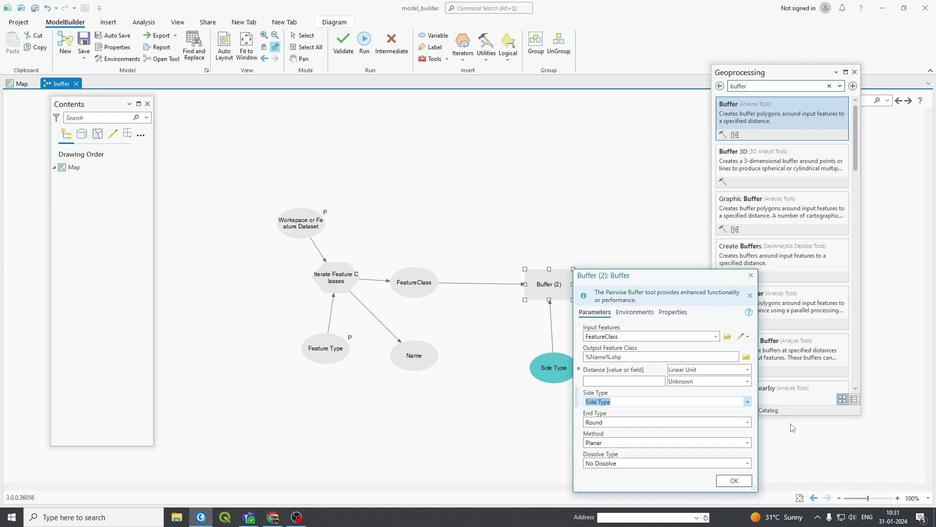
{"action": "left_click", "coordinate": [792, 428]}
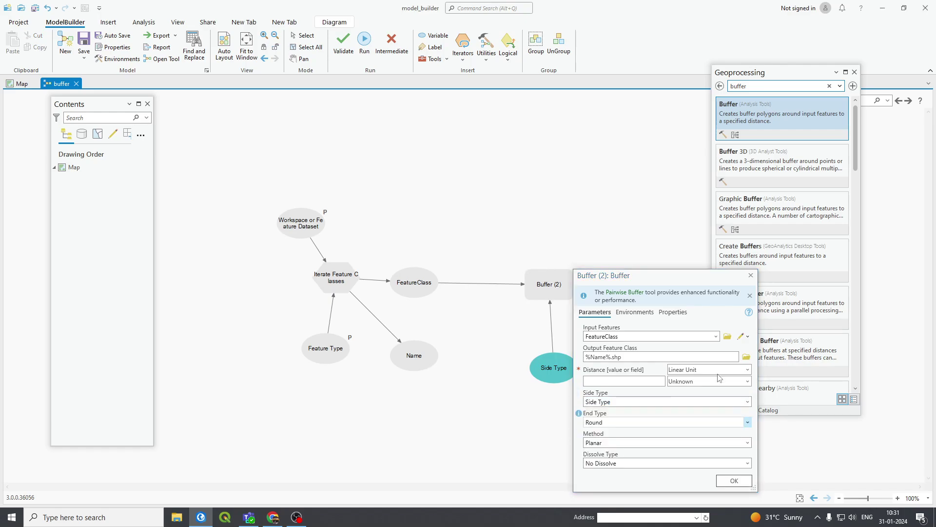
{"action": "left_click", "coordinate": [751, 275]}
Open the existing buffer model from the .tbx toolbox in the model_100 folder, examine its parameters, and return to the tool search
{"action": "left_click", "coordinate": [769, 412]}
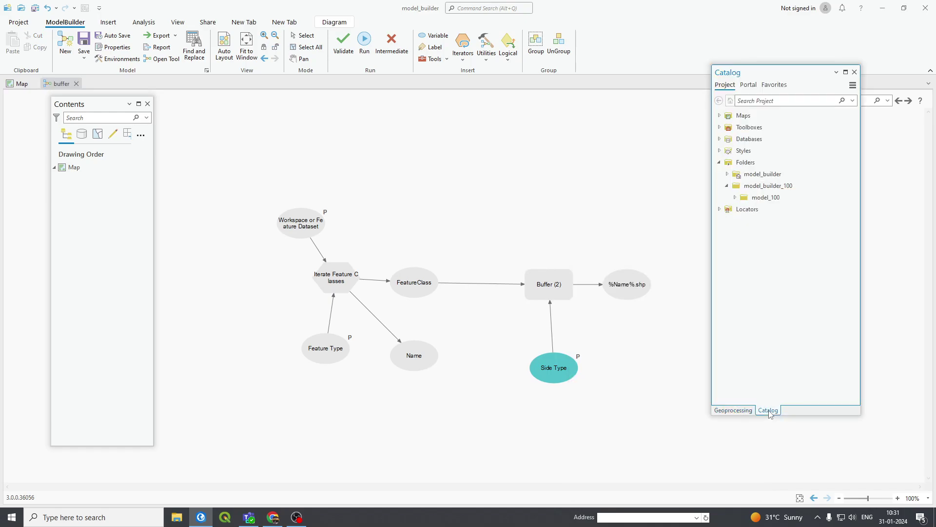
{"action": "left_click", "coordinate": [735, 197]}
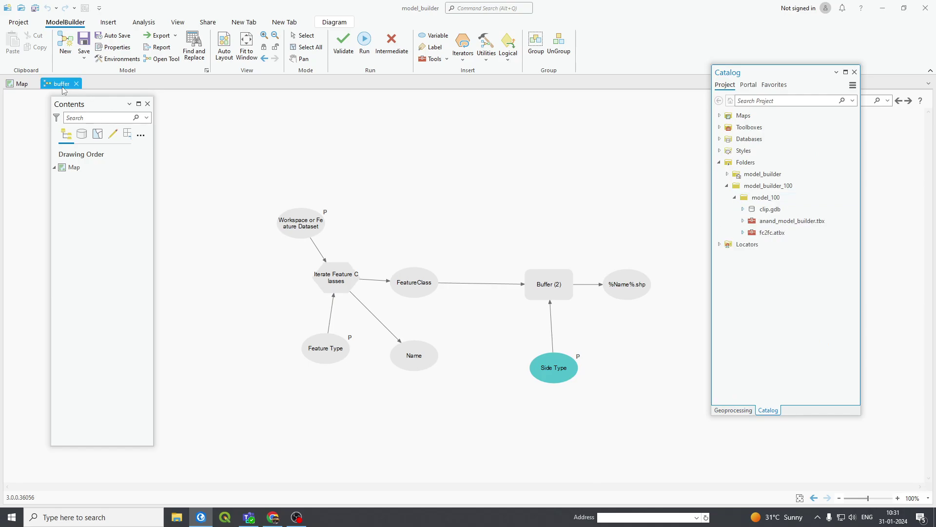
{"action": "left_click", "coordinate": [742, 222]}
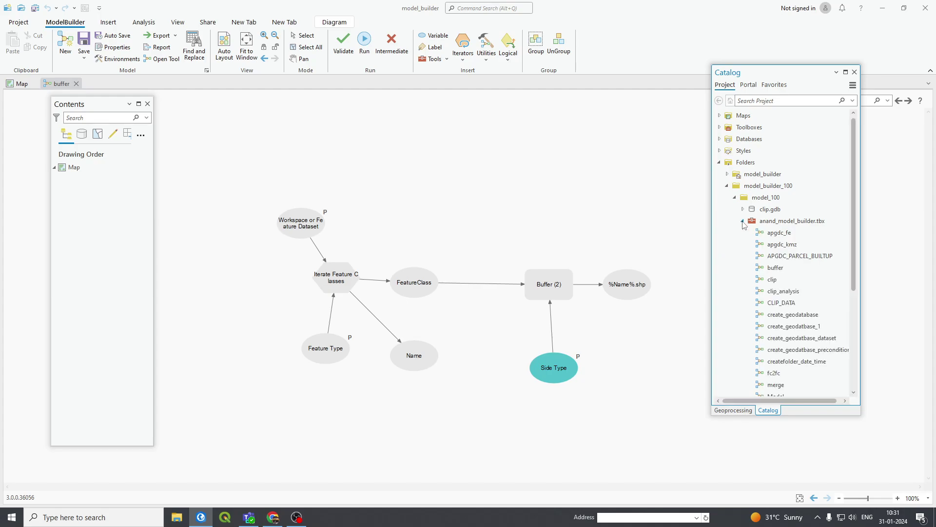
{"action": "right_click", "coordinate": [762, 270]}
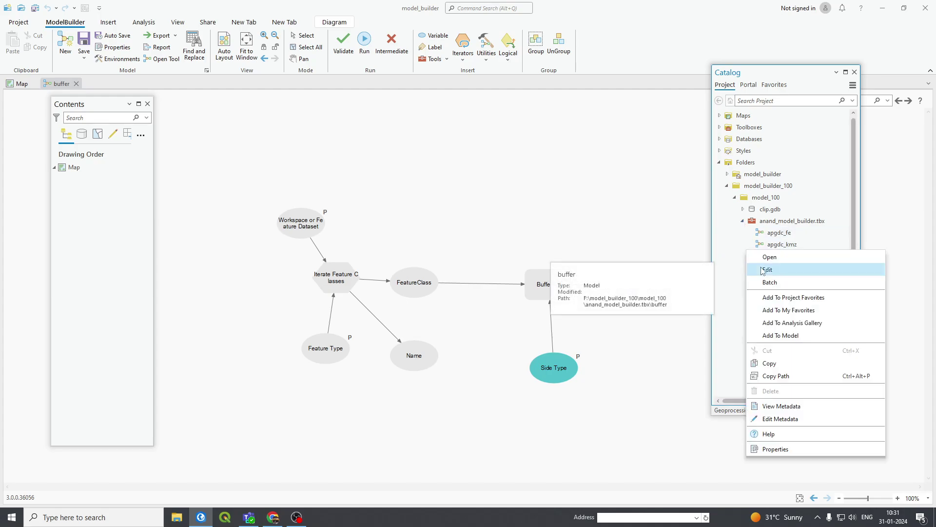
{"action": "left_click", "coordinate": [788, 259]}
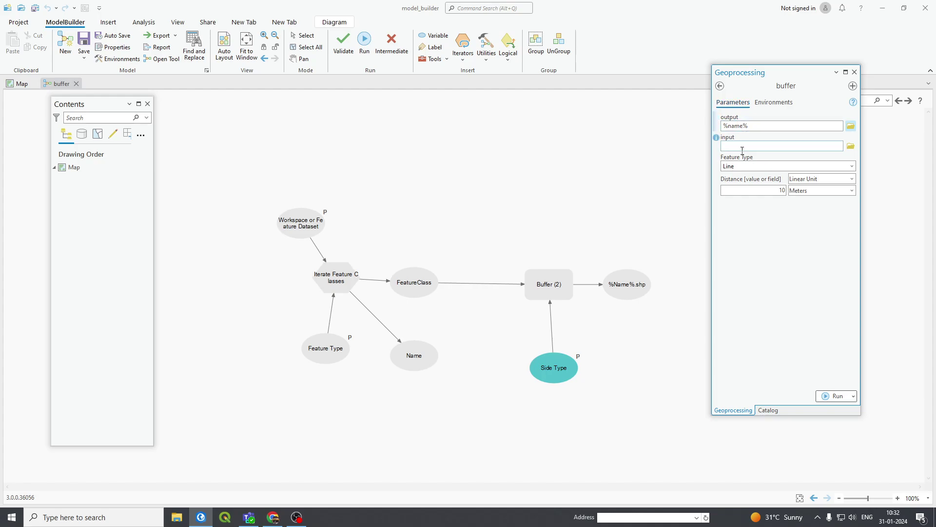
{"action": "left_click", "coordinate": [720, 87]}
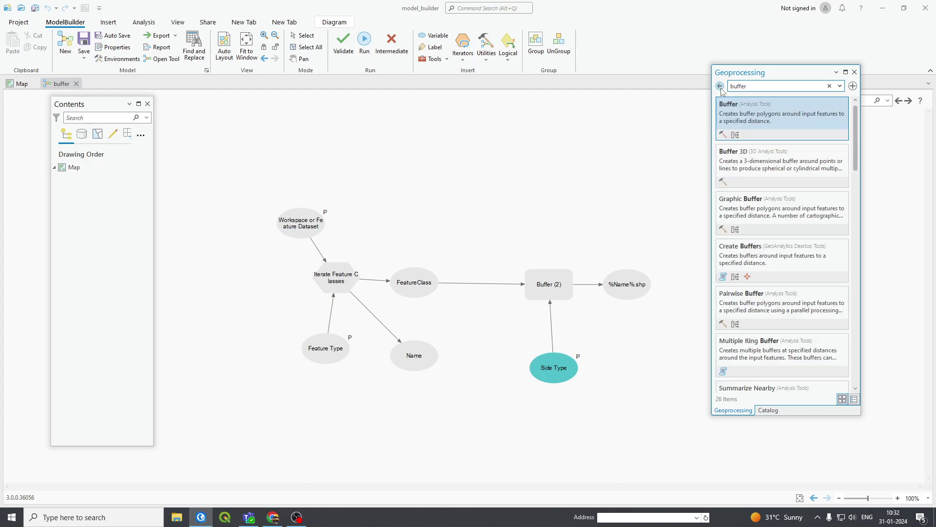
Save a copy of the model as buffer_test in the .tbx toolbox of the model_100 folder
{"action": "left_click", "coordinate": [766, 410]}
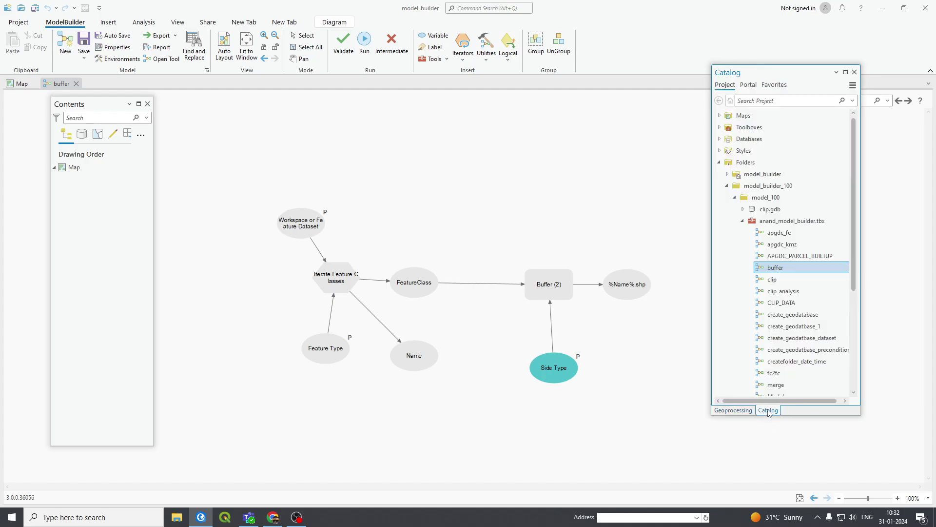
{"action": "left_click", "coordinate": [85, 60]}
{"action": "left_click", "coordinate": [107, 87]}
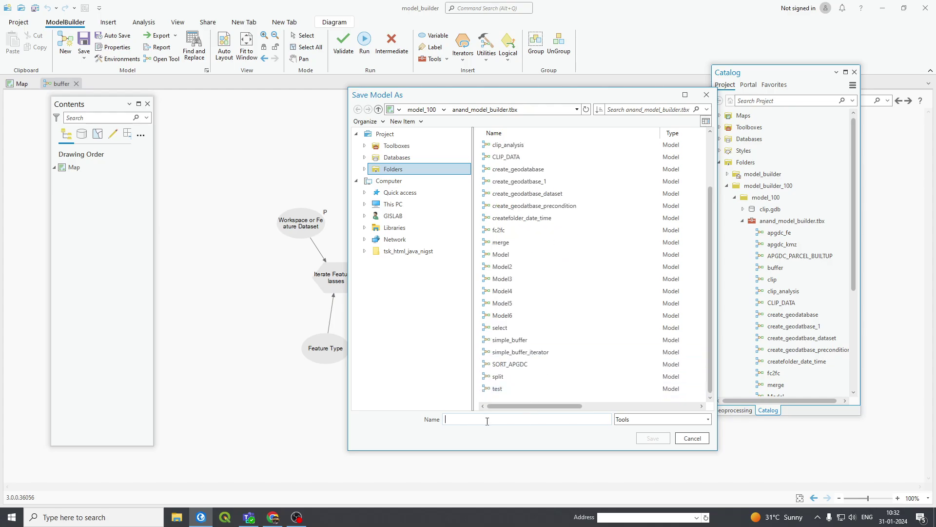
{"action": "type", "text": "buffer_"}
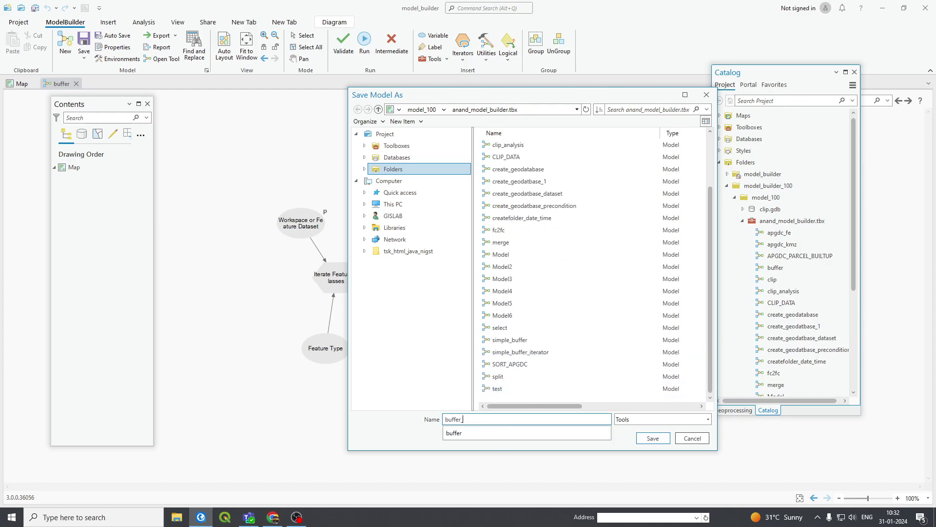
{"action": "type", "text": "test"}
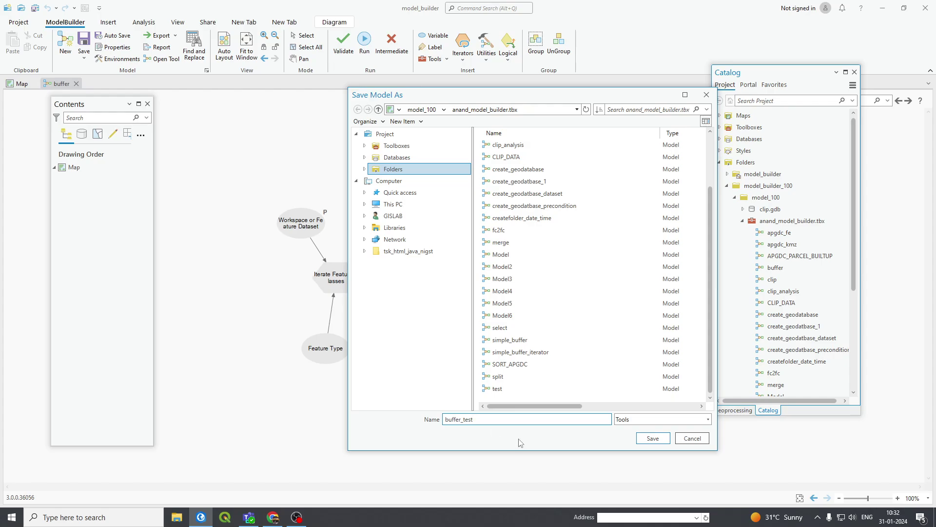
{"action": "left_click", "coordinate": [651, 437]}
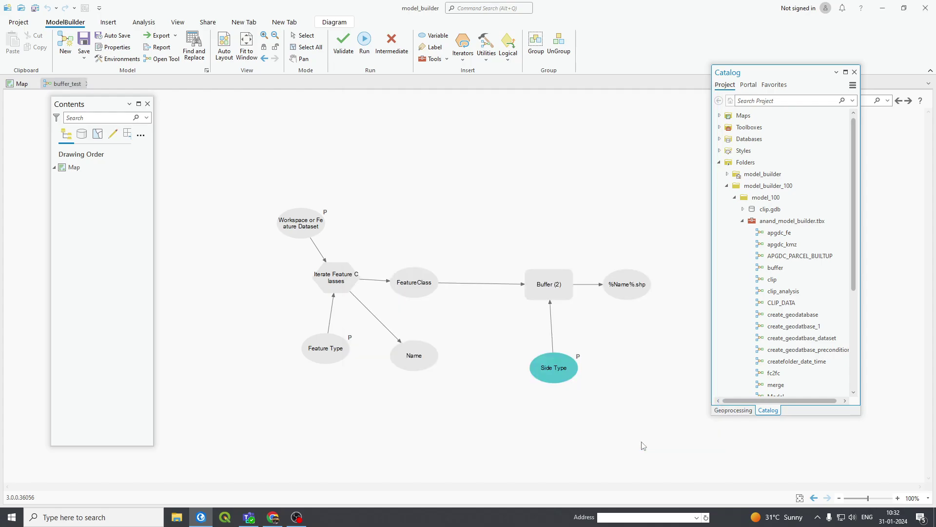
{"action": "left_click", "coordinate": [84, 58]}
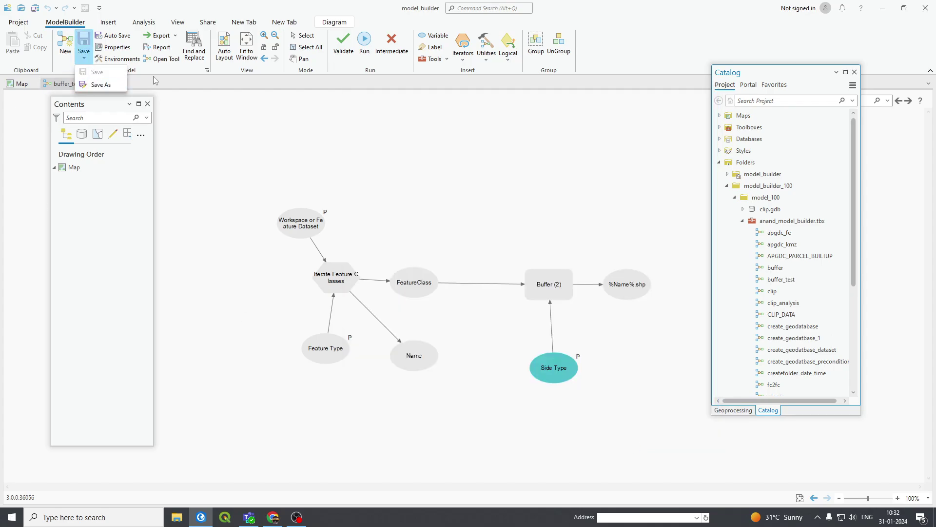
{"action": "left_click", "coordinate": [341, 95]}
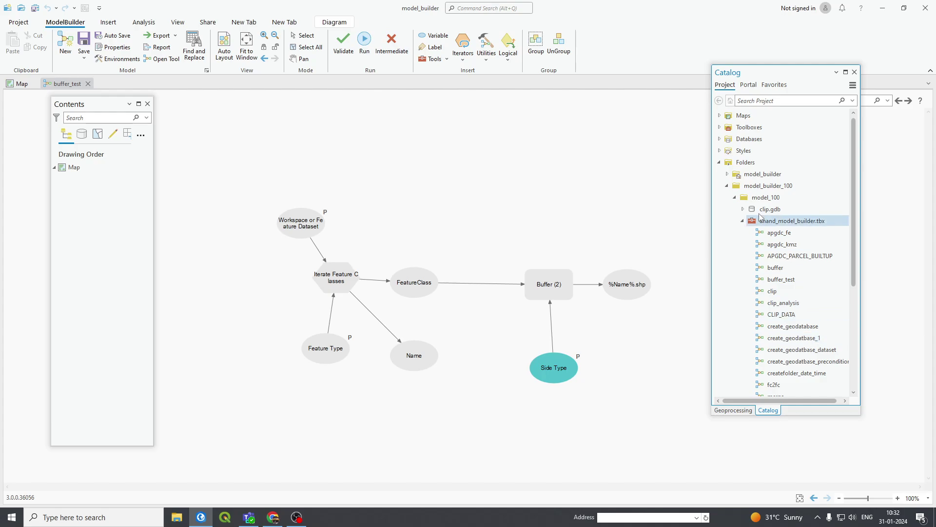
Refresh the .tbx toolbox in the model_100 folder and open the buffer_test model as a geoprocessing tool
{"action": "right_click", "coordinate": [783, 222]}
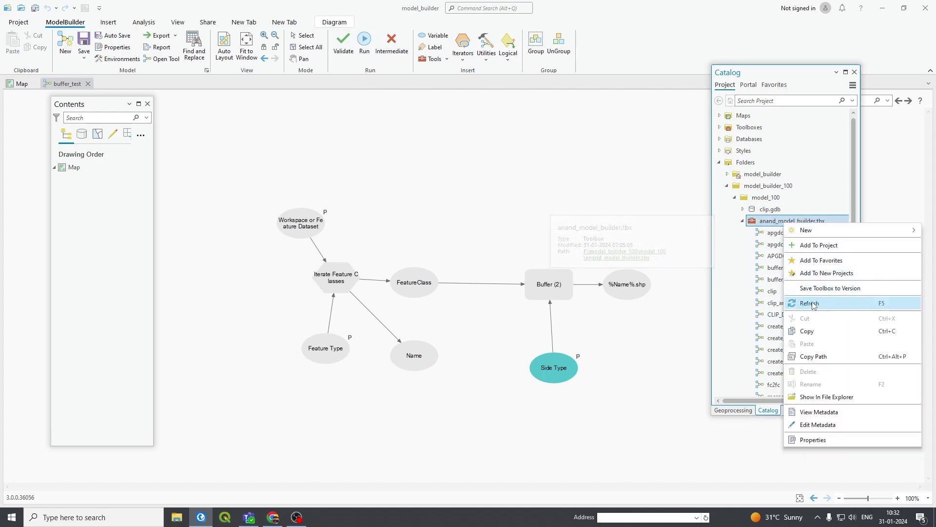
{"action": "left_click", "coordinate": [810, 303]}
{"action": "scroll", "coordinate": [807, 305], "scroll_direction": "down", "scroll_amount": 3}
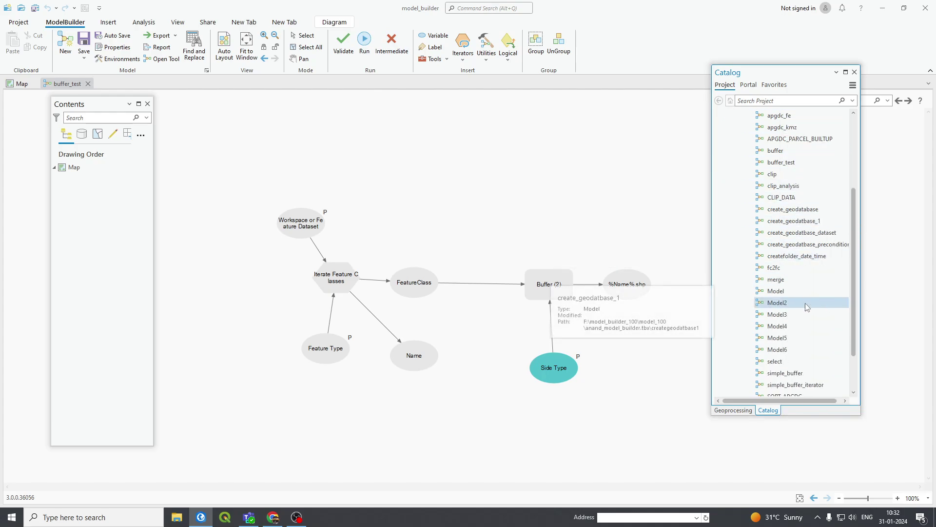
{"action": "scroll", "coordinate": [807, 306], "scroll_direction": "down", "scroll_amount": 2}
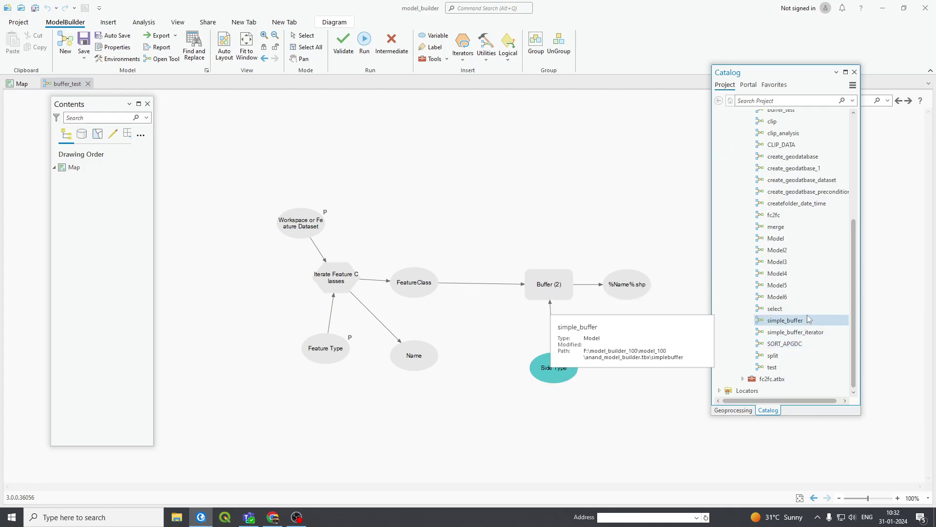
{"action": "scroll", "coordinate": [803, 263], "scroll_direction": "up", "scroll_amount": 3}
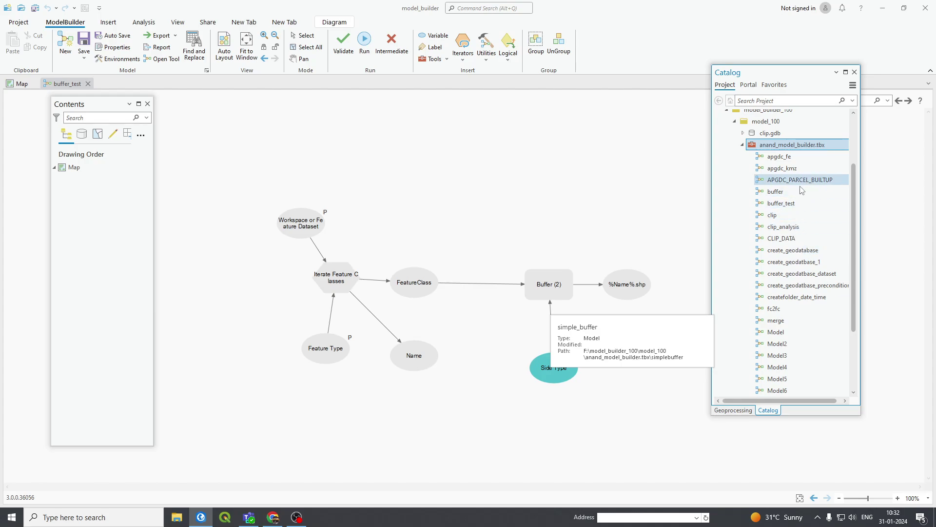
{"action": "right_click", "coordinate": [787, 203]}
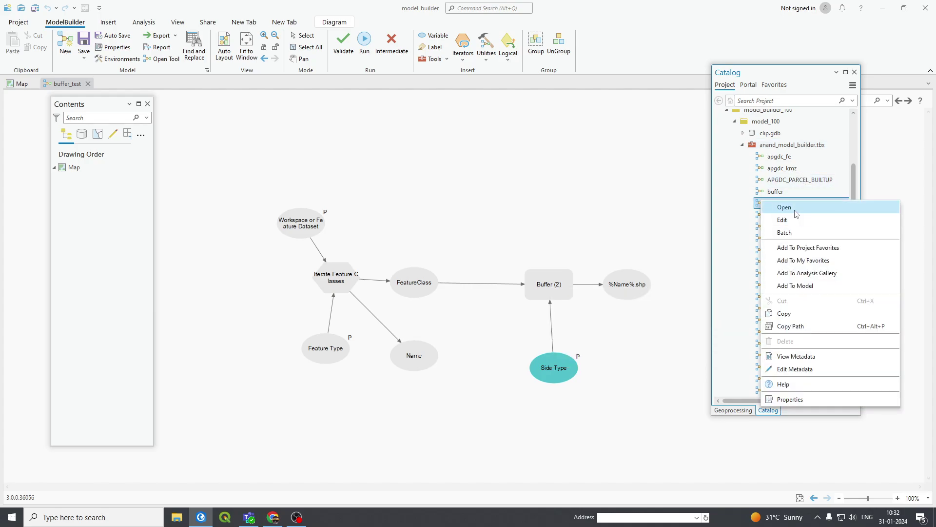
{"action": "left_click", "coordinate": [785, 208]}
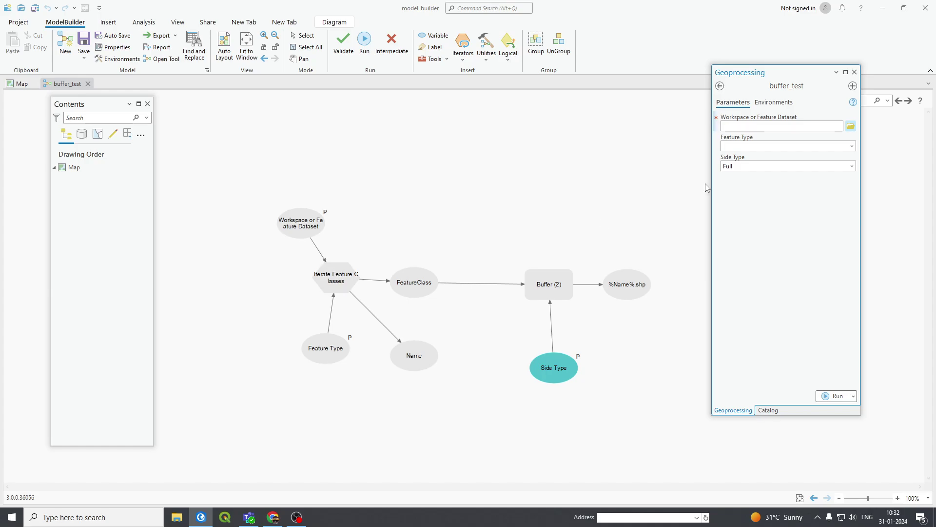
Browse for the Workspace or Feature Dataset input, searching the project folders and the New Volume (F:) drive
{"action": "left_click", "coordinate": [851, 126]}
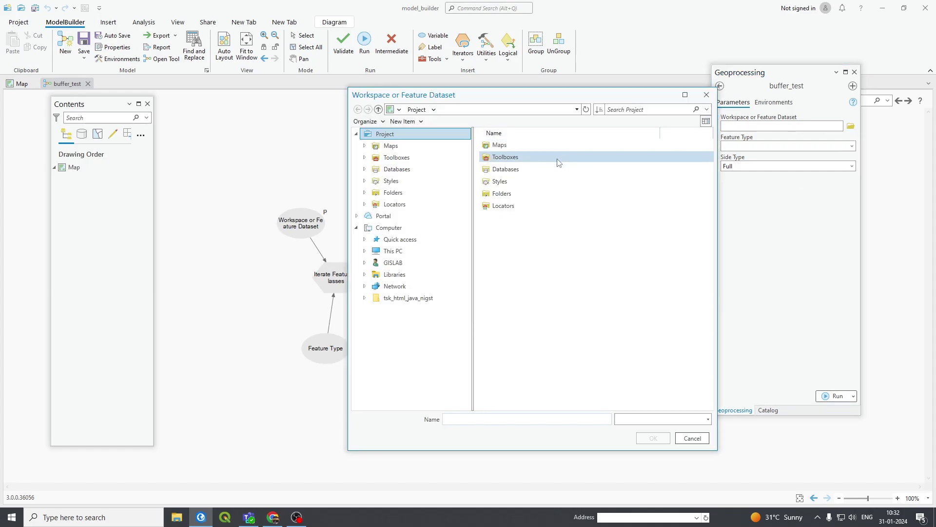
{"action": "left_click", "coordinate": [379, 111]}
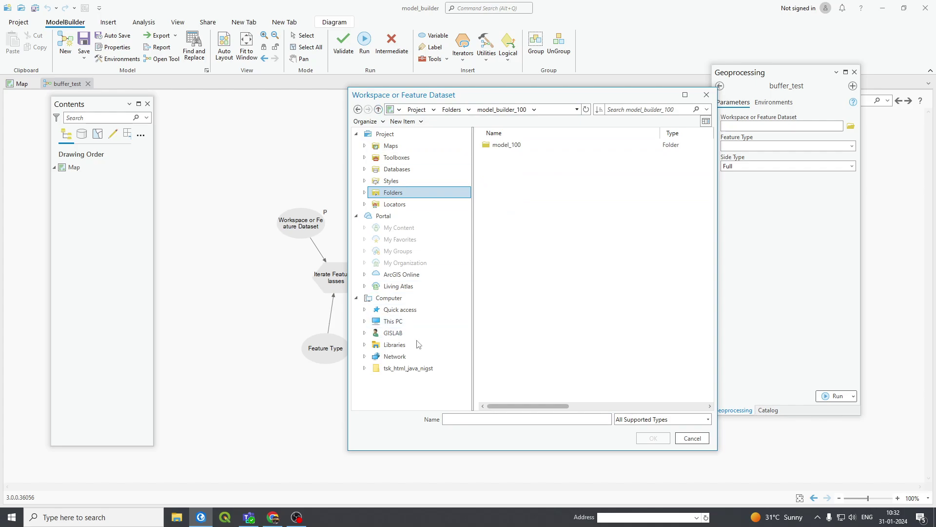
{"action": "left_click", "coordinate": [404, 193]}
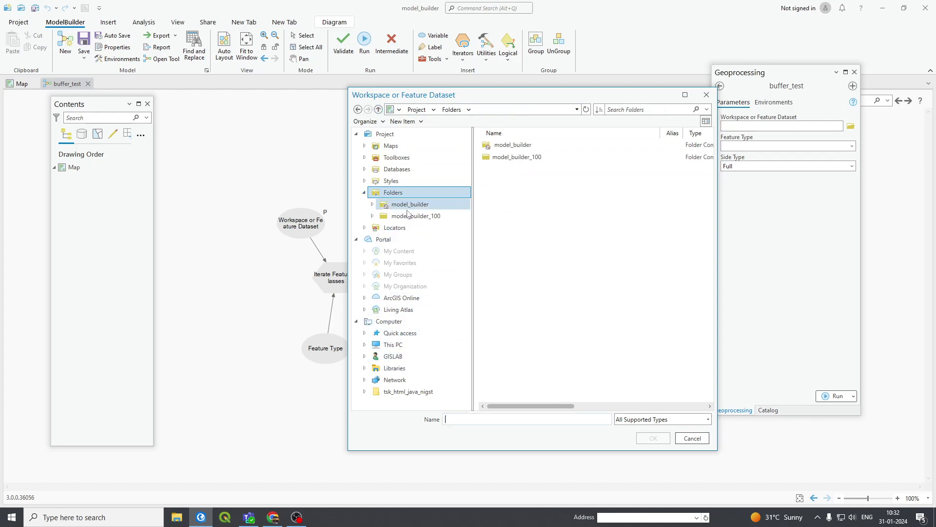
{"action": "left_click", "coordinate": [364, 193]}
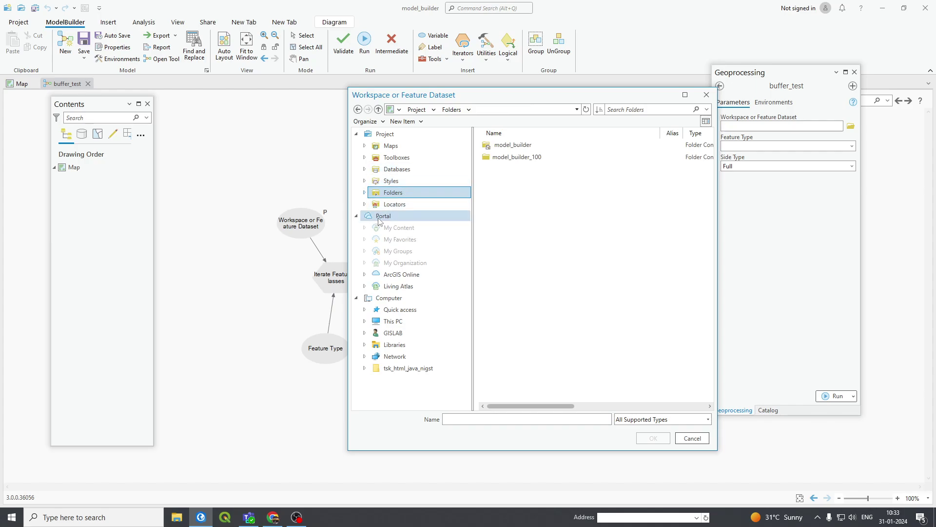
{"action": "left_click", "coordinate": [393, 321]}
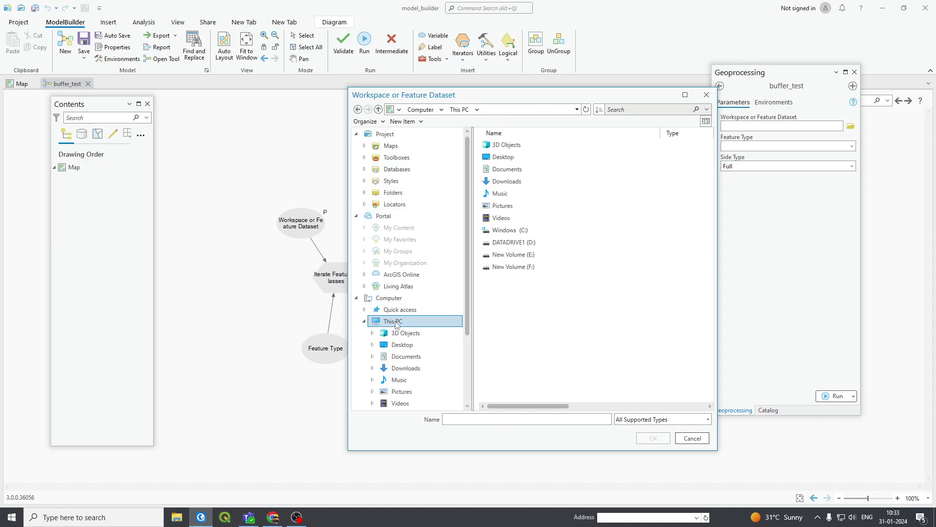
{"action": "double_click", "coordinate": [522, 269]}
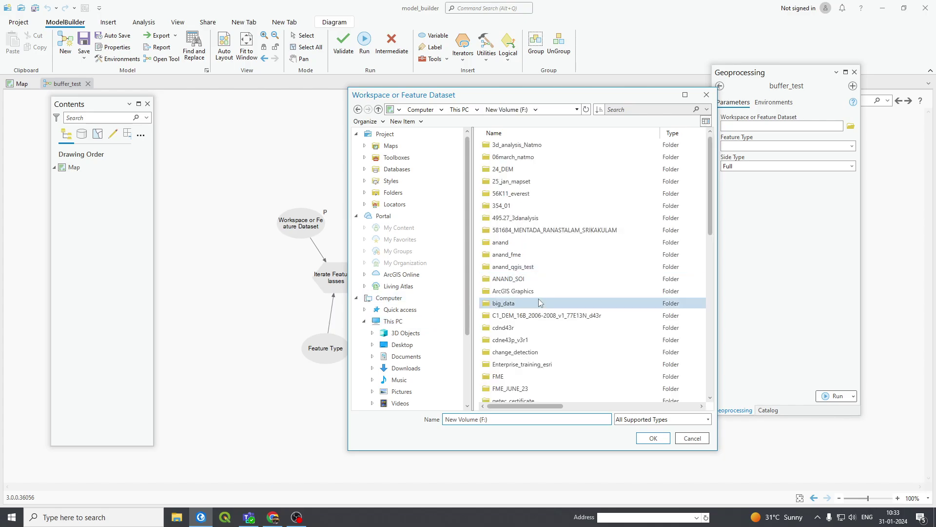
{"action": "scroll", "coordinate": [540, 349], "scroll_direction": "down", "scroll_amount": 9}
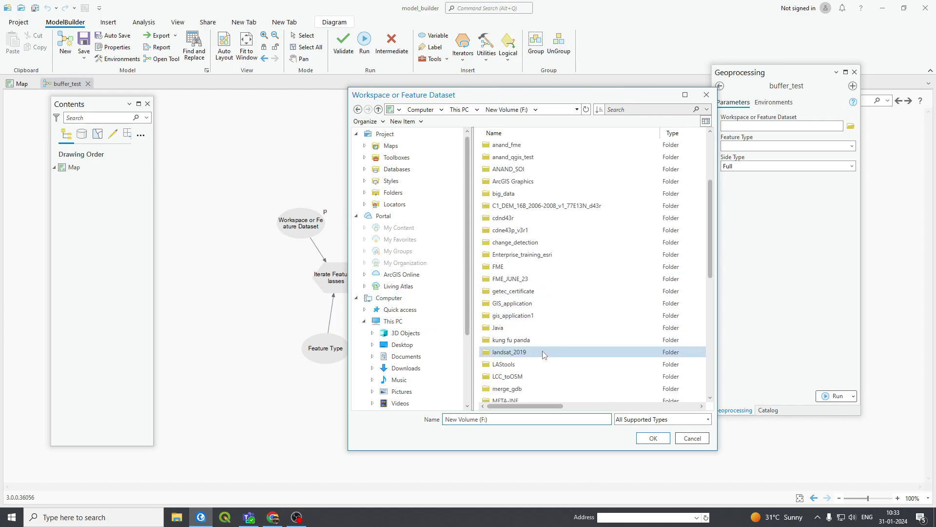
{"action": "scroll", "coordinate": [541, 354], "scroll_direction": "down", "scroll_amount": 2}
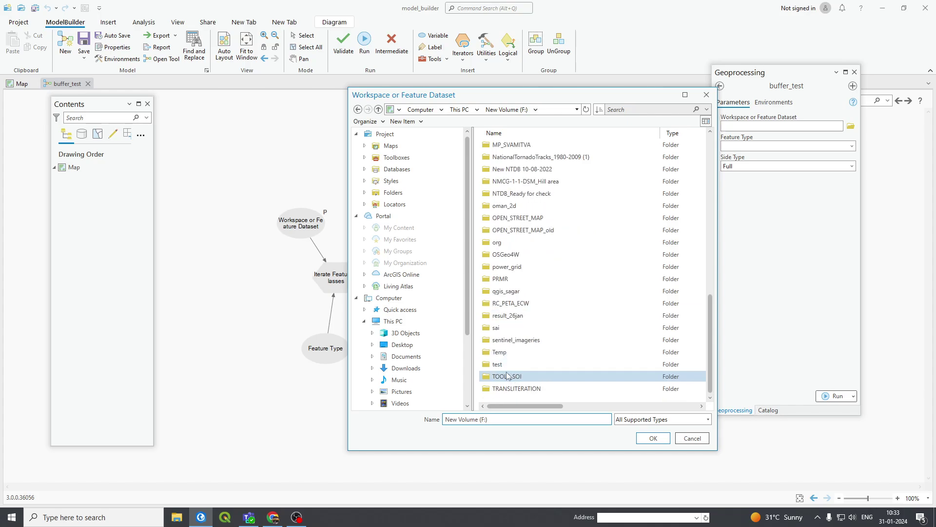
{"action": "scroll", "coordinate": [524, 249], "scroll_direction": "up", "scroll_amount": 2}
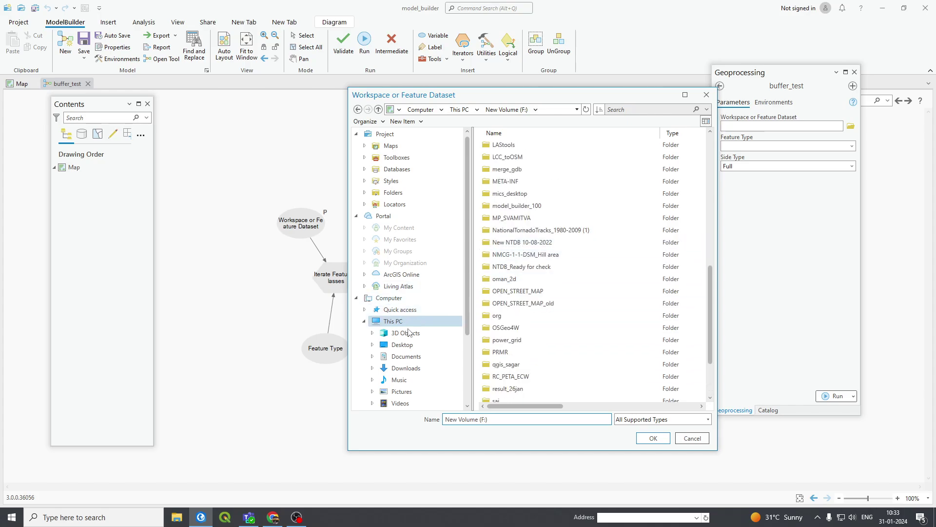
{"action": "left_click", "coordinate": [395, 193]}
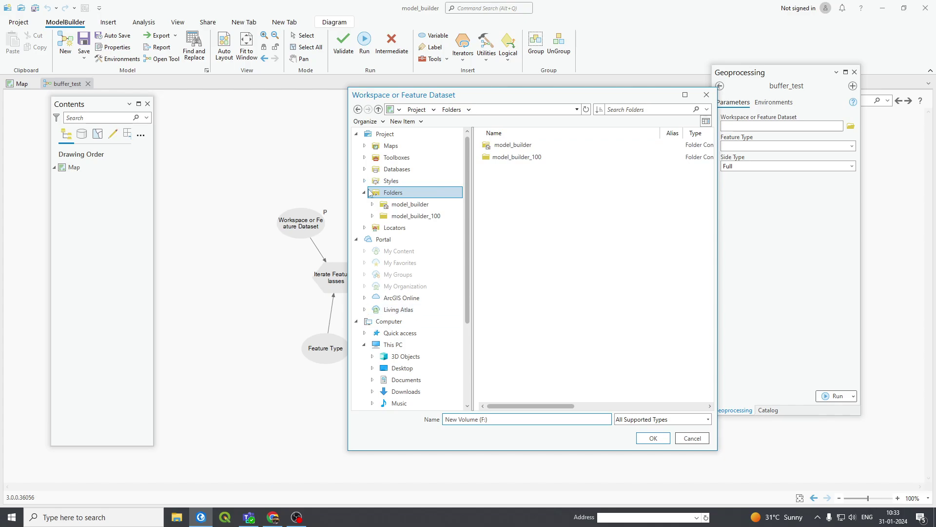
Set the Workspace or Feature Dataset to BOUNDARY from RR_HYD.gdb in the QUERY ANALYSIS folder on New Volume (E:)
{"action": "scroll", "coordinate": [418, 274], "scroll_direction": "down", "scroll_amount": 3}
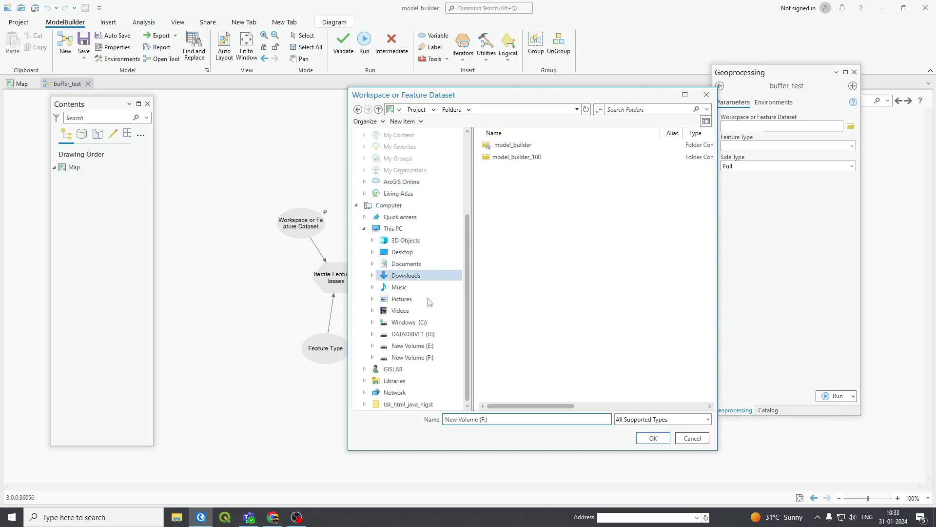
{"action": "left_click", "coordinate": [426, 346]}
{"action": "left_click", "coordinate": [520, 303]}
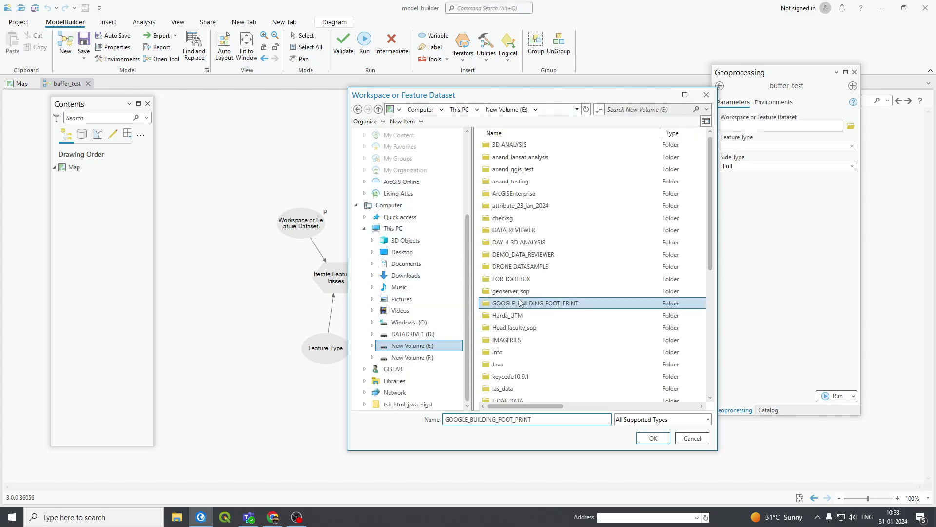
{"action": "key", "text": "q"}
{"action": "scroll", "coordinate": [539, 359], "scroll_direction": "down", "scroll_amount": 4}
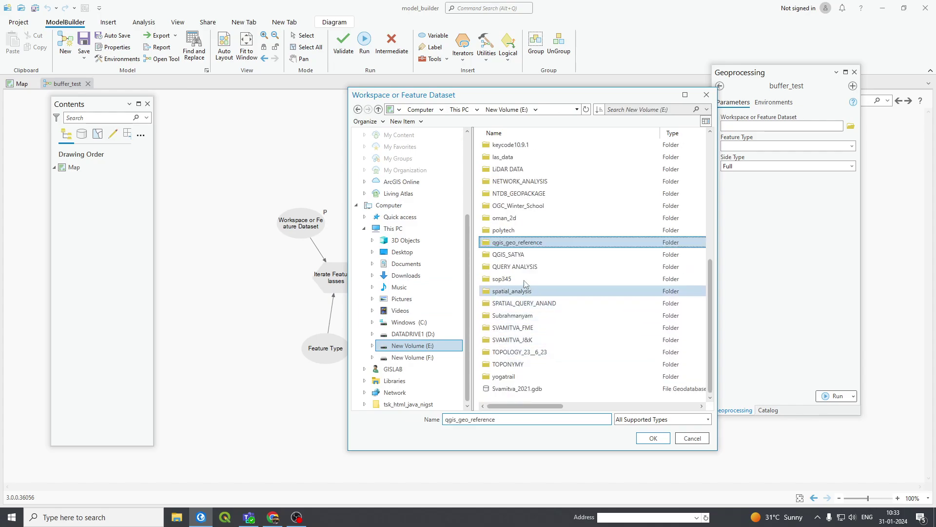
{"action": "double_click", "coordinate": [517, 267]}
{"action": "double_click", "coordinate": [507, 161]}
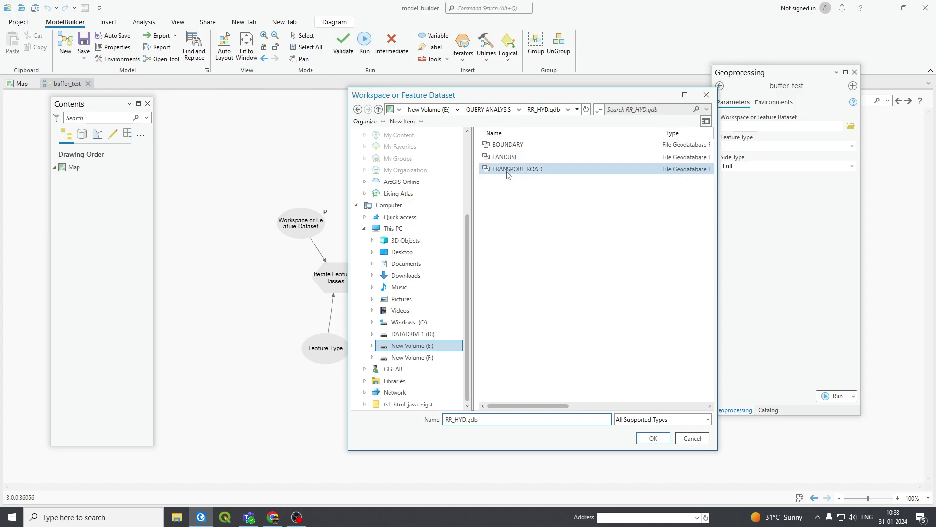
{"action": "double_click", "coordinate": [496, 147]}
{"action": "left_click", "coordinate": [379, 109]}
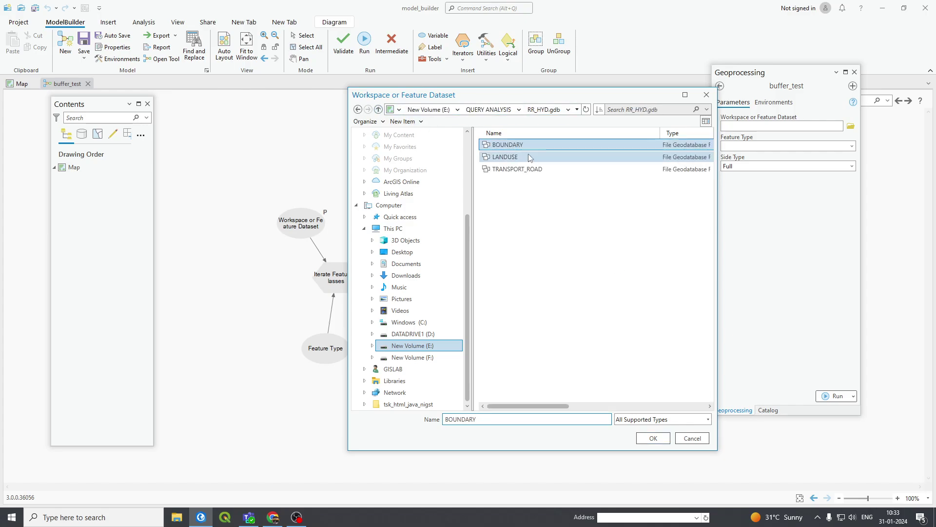
{"action": "left_click", "coordinate": [645, 443]}
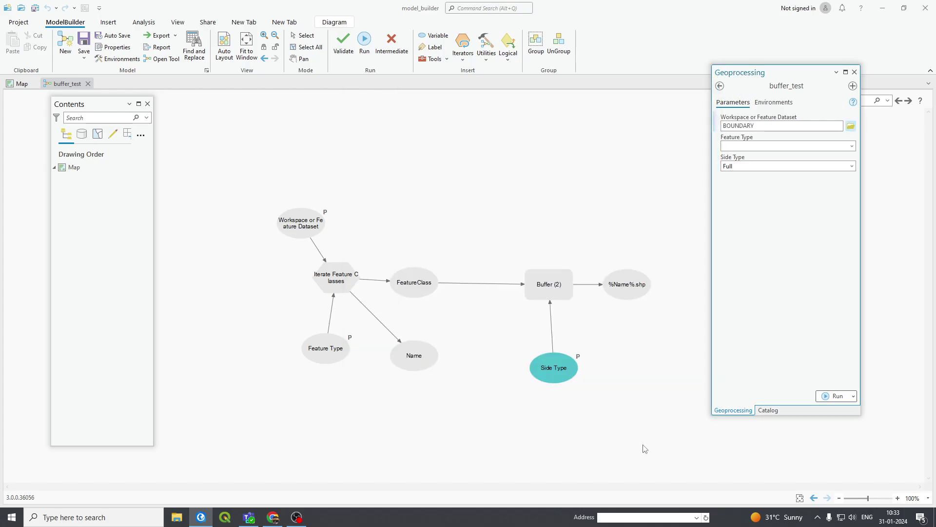
Run buffer_test with Feature Type Polygon and Side Type Full, and check the details of the run
{"action": "left_click", "coordinate": [852, 147]}
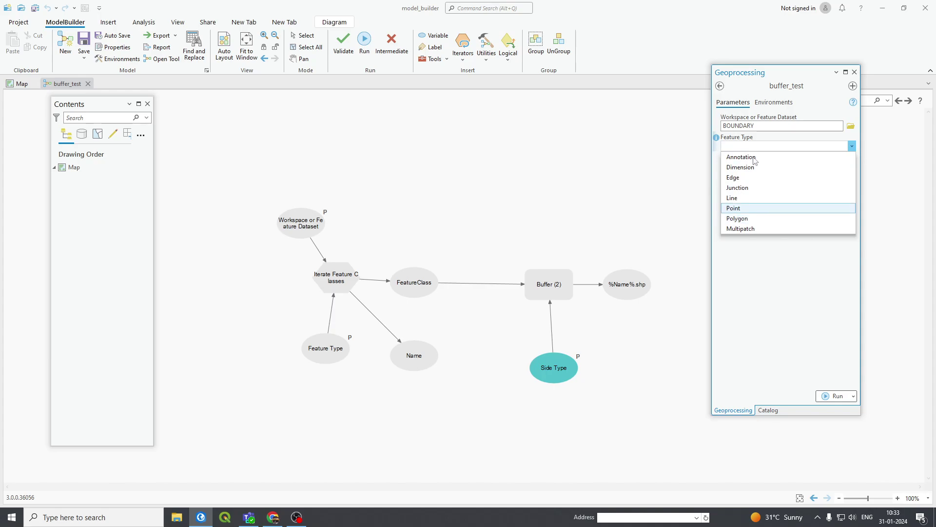
{"action": "left_click", "coordinate": [738, 219]}
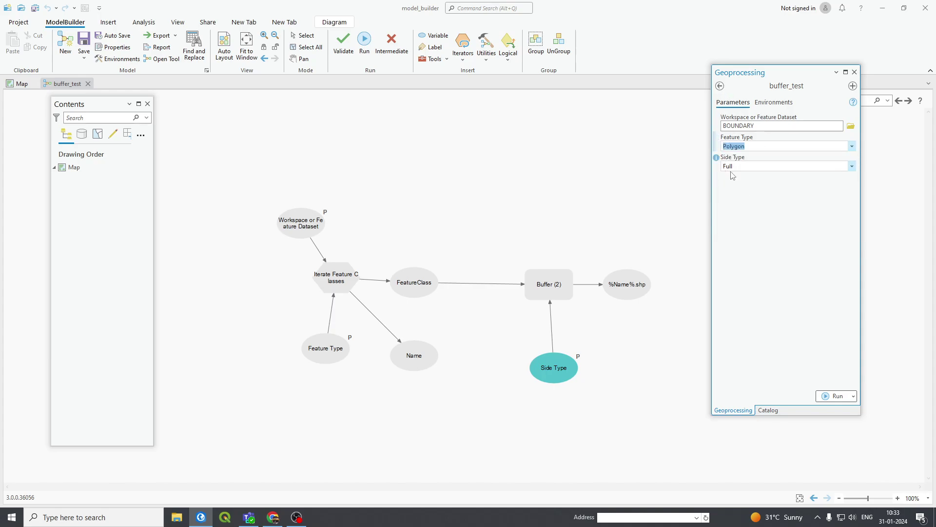
{"action": "left_click", "coordinate": [795, 166]}
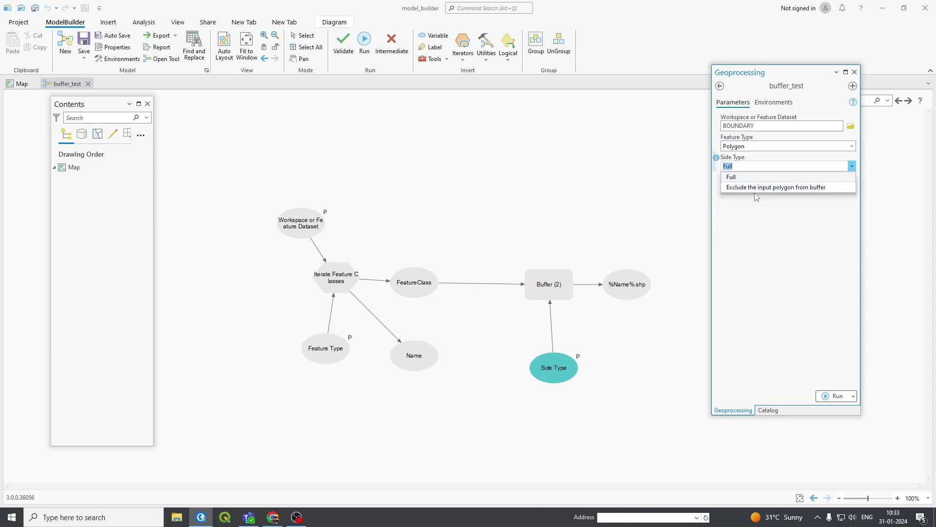
{"action": "left_click", "coordinate": [742, 179]}
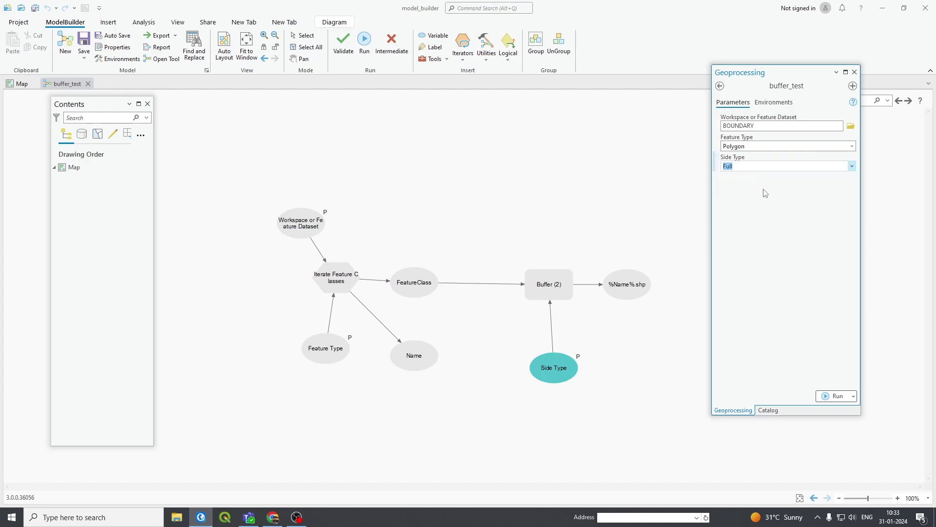
{"action": "left_click", "coordinate": [829, 399]}
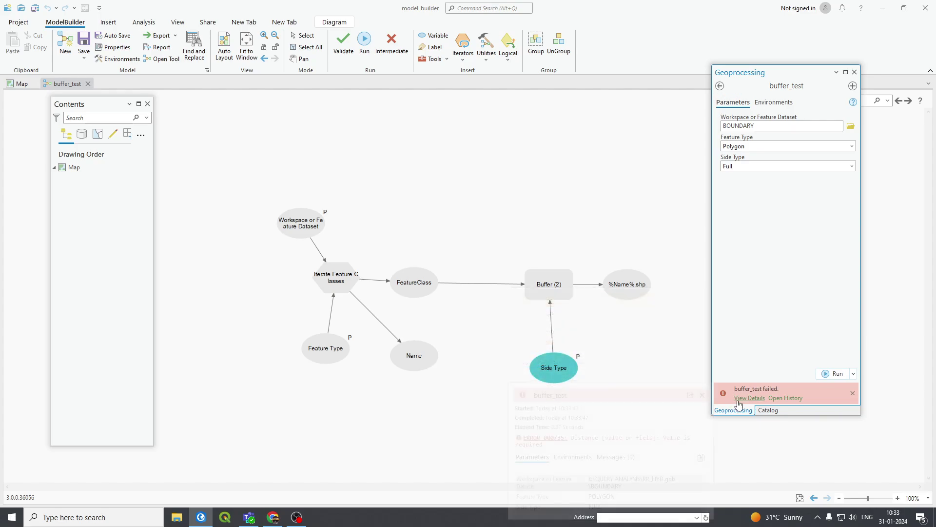
{"action": "mouse_move", "coordinate": [733, 402]}
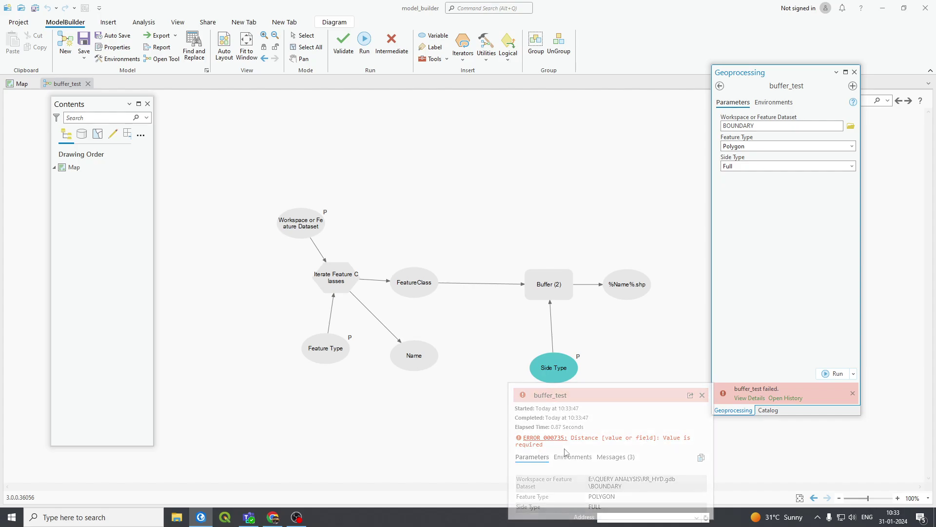
Create a Distance [value or field] variable from the Buffer (2) tool's parameters, place it above the tool, and save the model
{"action": "left_click", "coordinate": [546, 290]}
{"action": "right_click", "coordinate": [546, 290]}
{"action": "left_click", "coordinate": [565, 293]}
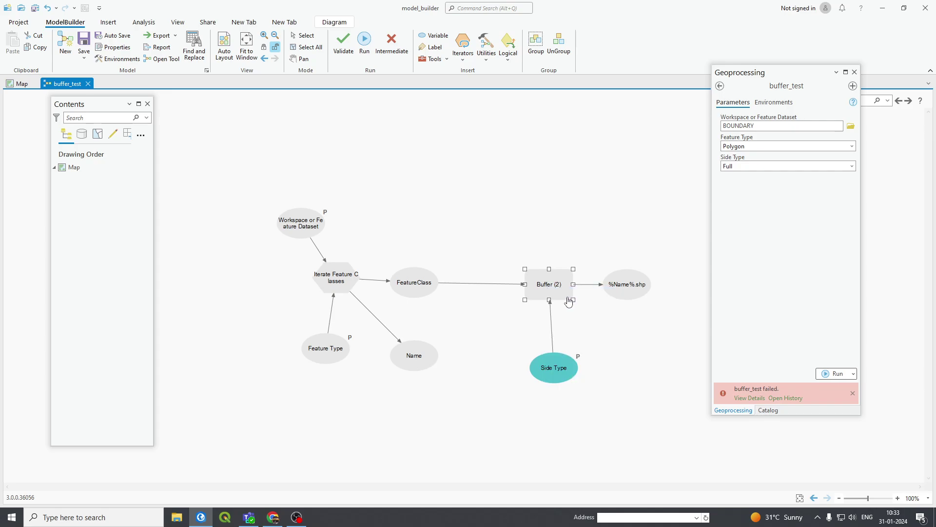
{"action": "key", "text": "Return"}
{"action": "right_click", "coordinate": [551, 284]}
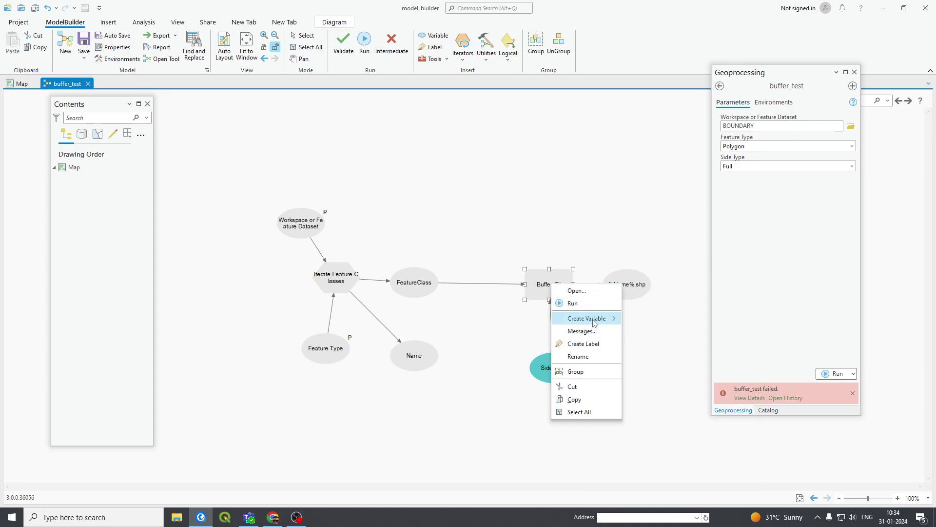
{"action": "mouse_move", "coordinate": [594, 323]}
{"action": "mouse_move", "coordinate": [685, 321]}
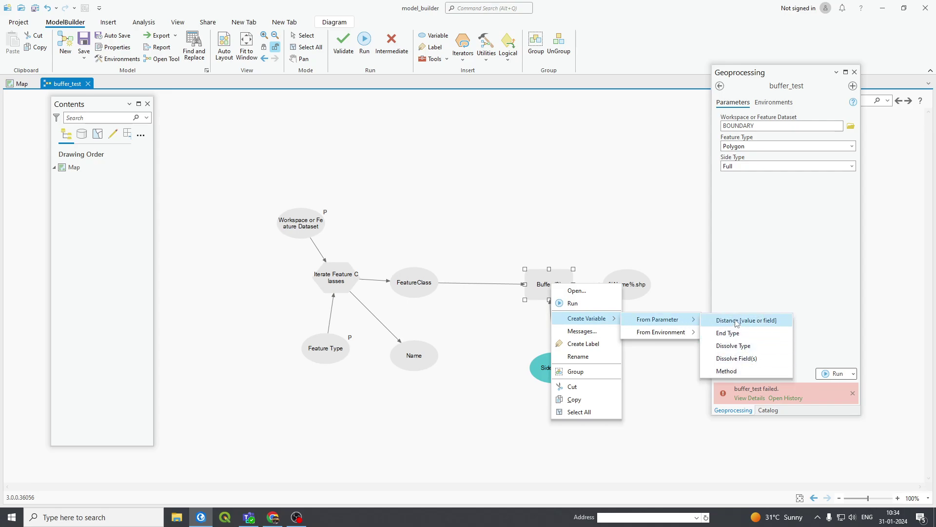
{"action": "left_click", "coordinate": [736, 320]}
{"action": "left_click_drag", "start_coordinate": [482, 274], "coordinate": [552, 215]}
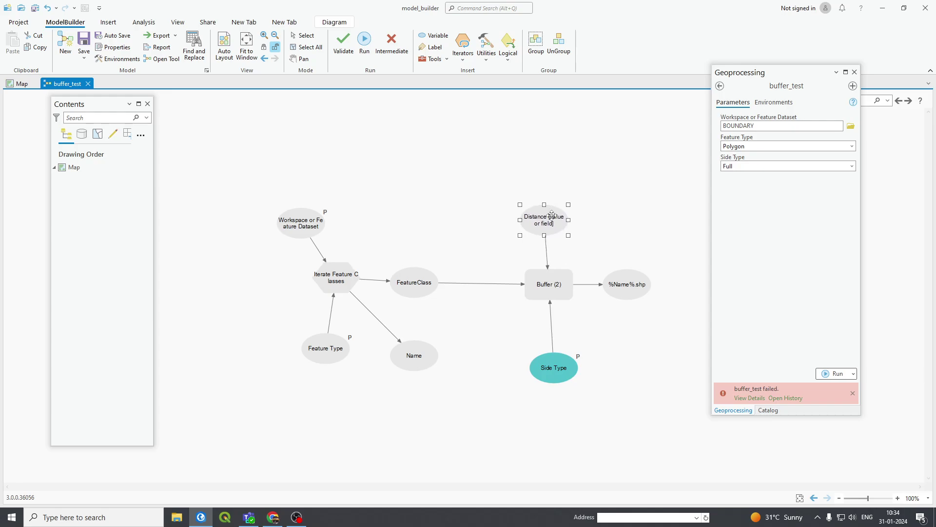
{"action": "left_click", "coordinate": [596, 249]}
{"action": "left_click", "coordinate": [83, 43]}
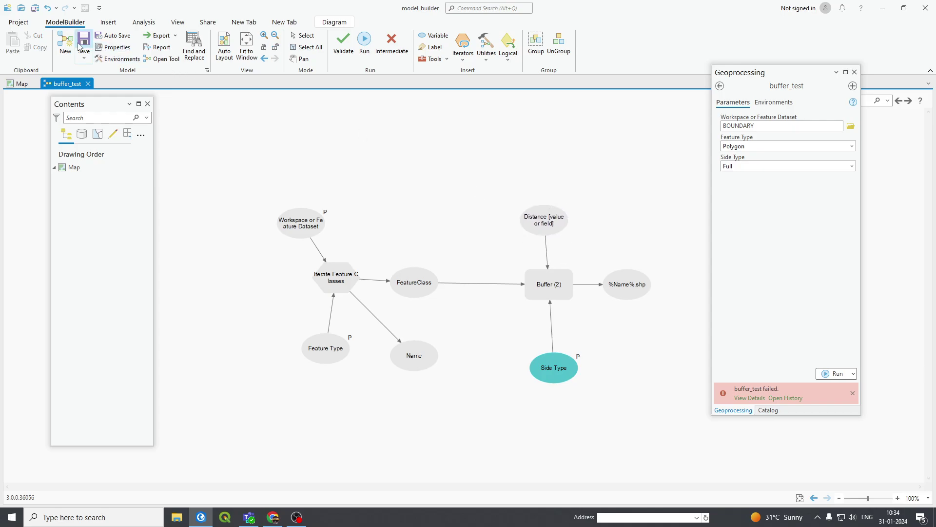
Open buffer_test as a geoprocessing tool from the toolbox and check its parameter list for the distance input
{"action": "left_click", "coordinate": [768, 410]}
{"action": "right_click", "coordinate": [772, 268]}
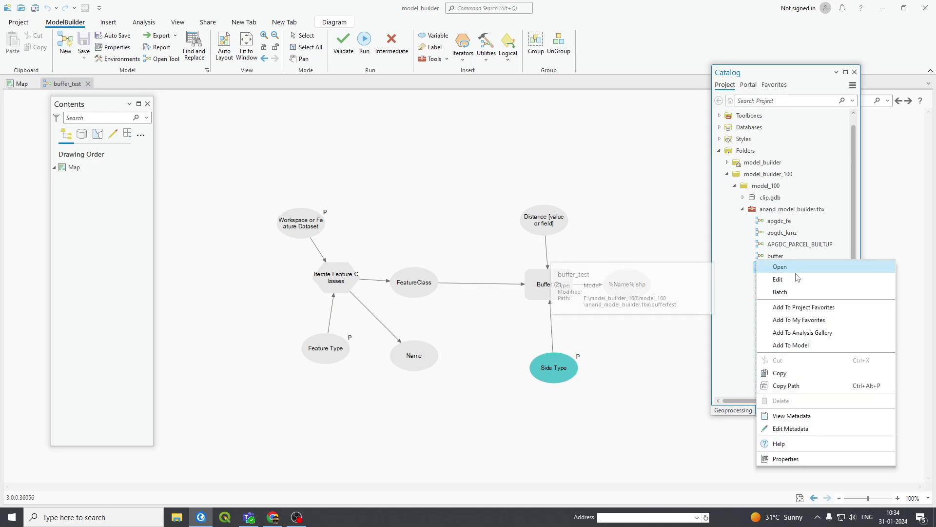
{"action": "left_click", "coordinate": [803, 270]}
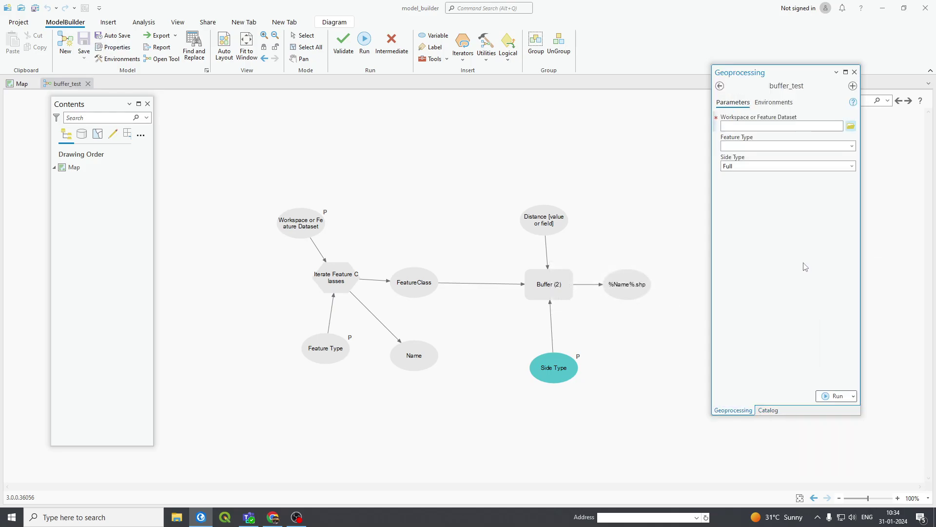
{"action": "left_click", "coordinate": [720, 86]}
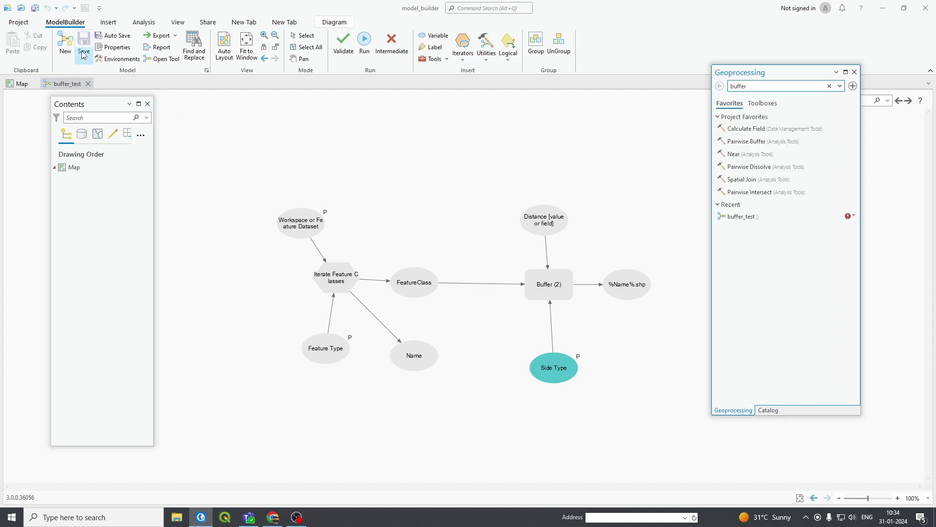
{"action": "left_click", "coordinate": [356, 52]}
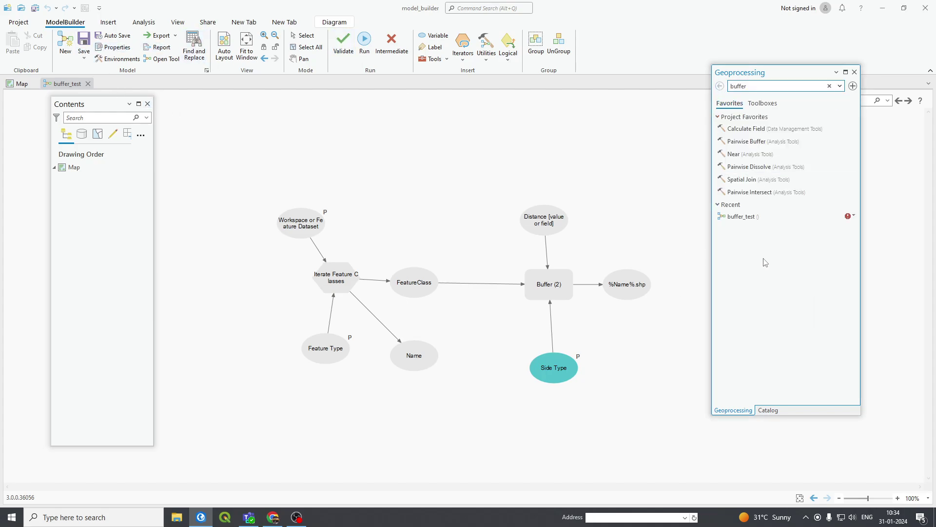
{"action": "left_click", "coordinate": [768, 410]}
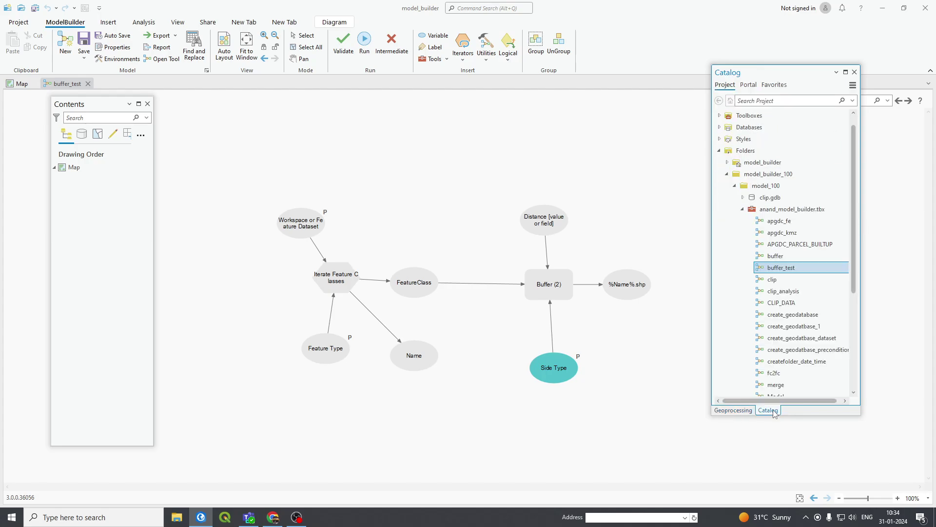
{"action": "right_click", "coordinate": [777, 269]}
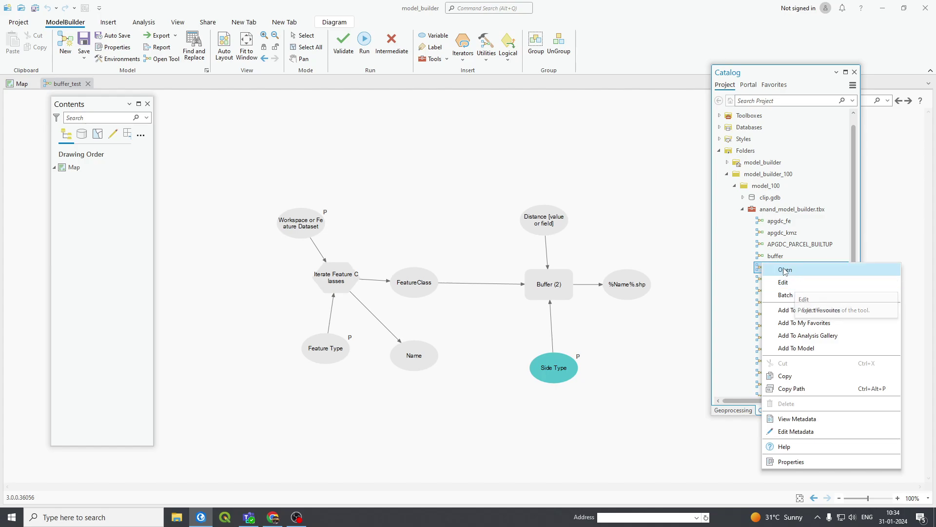
{"action": "left_click", "coordinate": [785, 272]}
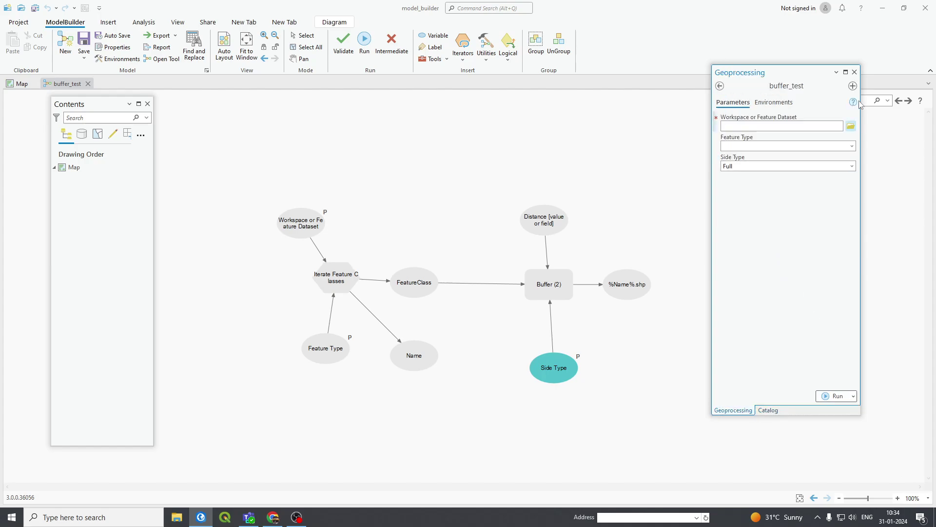
{"action": "left_click", "coordinate": [854, 72]}
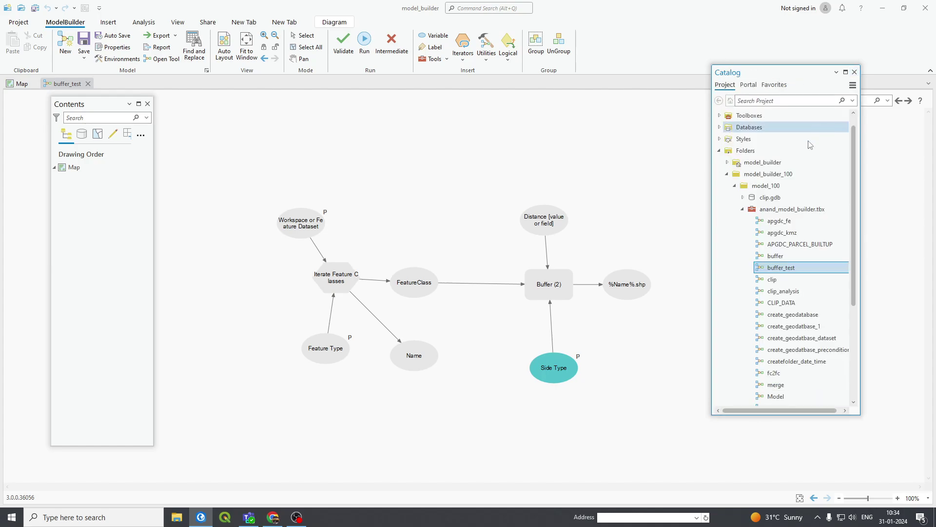
Refresh the .tbx toolbox and recheck the parameters of the buffer_test tool
{"action": "right_click", "coordinate": [790, 210]}
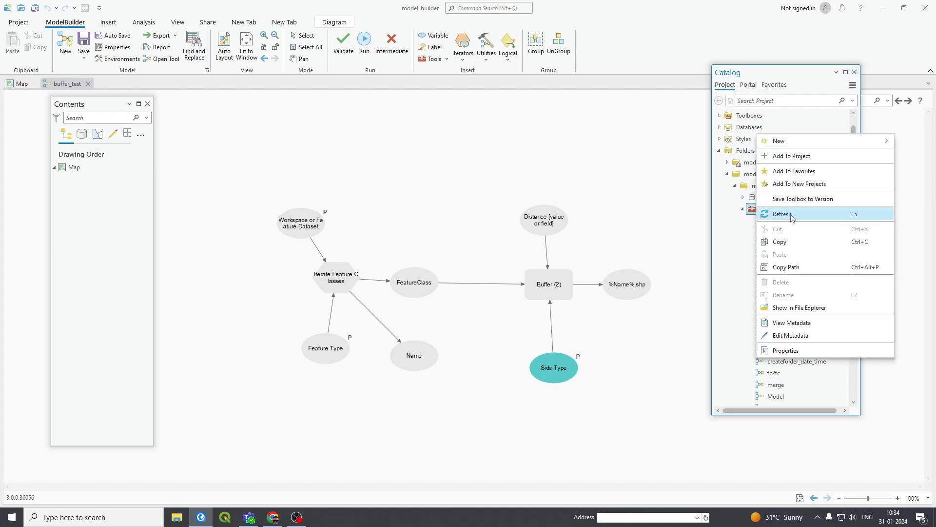
{"action": "left_click", "coordinate": [791, 215]}
{"action": "right_click", "coordinate": [785, 268]}
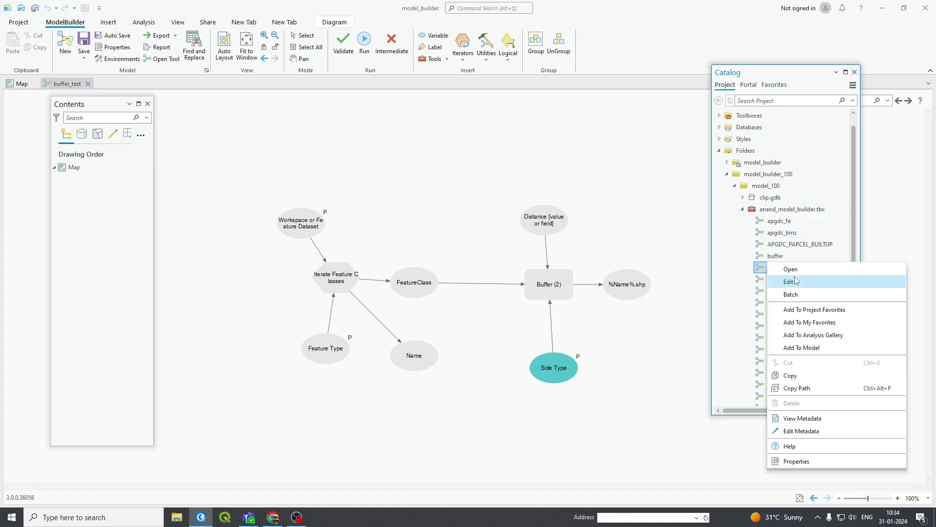
{"action": "left_click", "coordinate": [795, 271]}
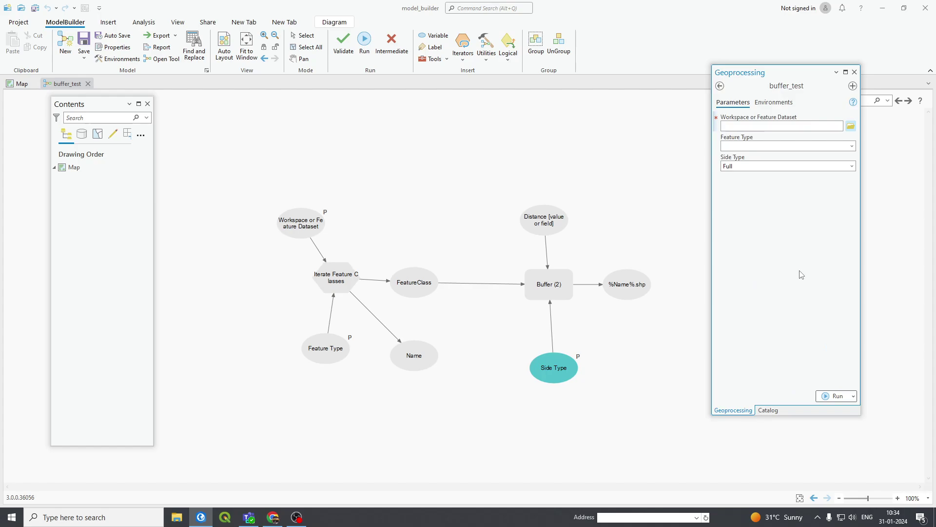
Expose the Distance [value or field] variable as a model parameter and save the model
{"action": "right_click", "coordinate": [546, 223]}
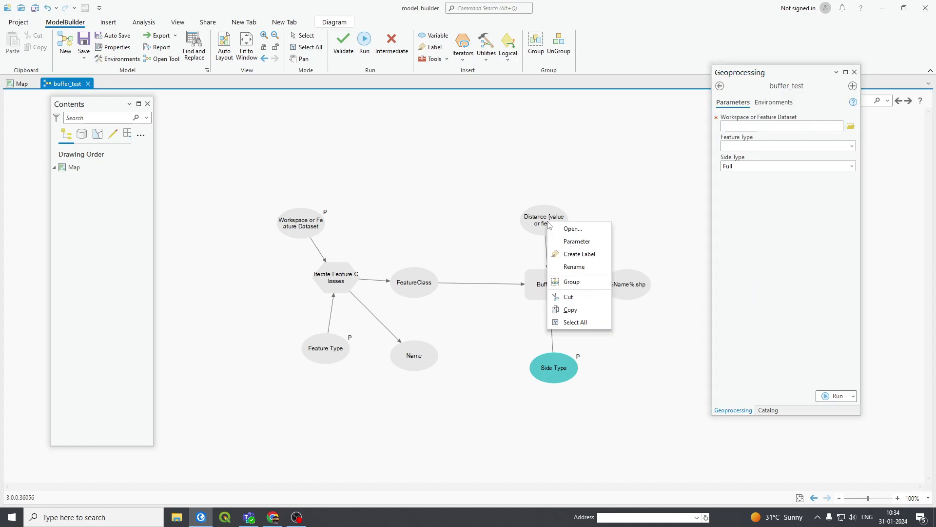
{"action": "left_click", "coordinate": [573, 242]}
{"action": "key", "text": "ctrl+s"}
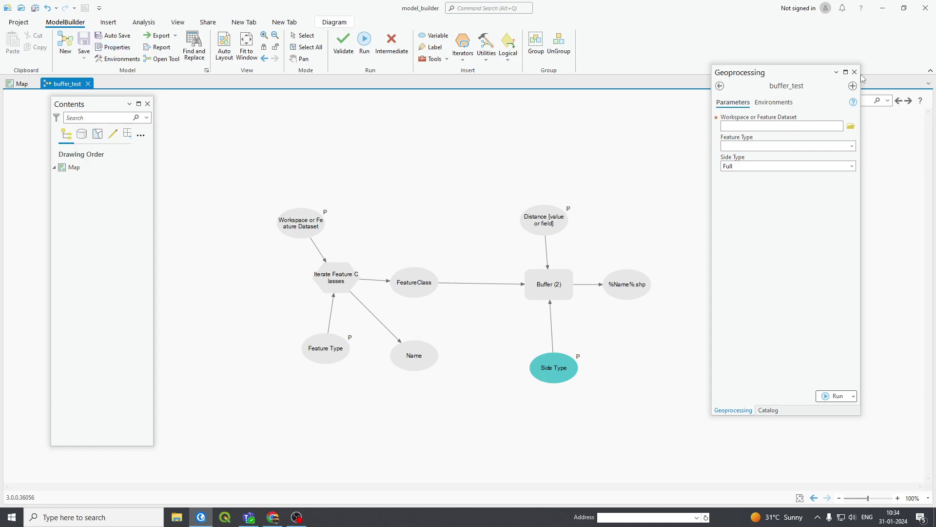
Reopen the updated buffer_test model as a geoprocessing tool from the .tbx toolbox in the model_100 folder
{"action": "left_click", "coordinate": [770, 410]}
{"action": "left_click", "coordinate": [787, 210]}
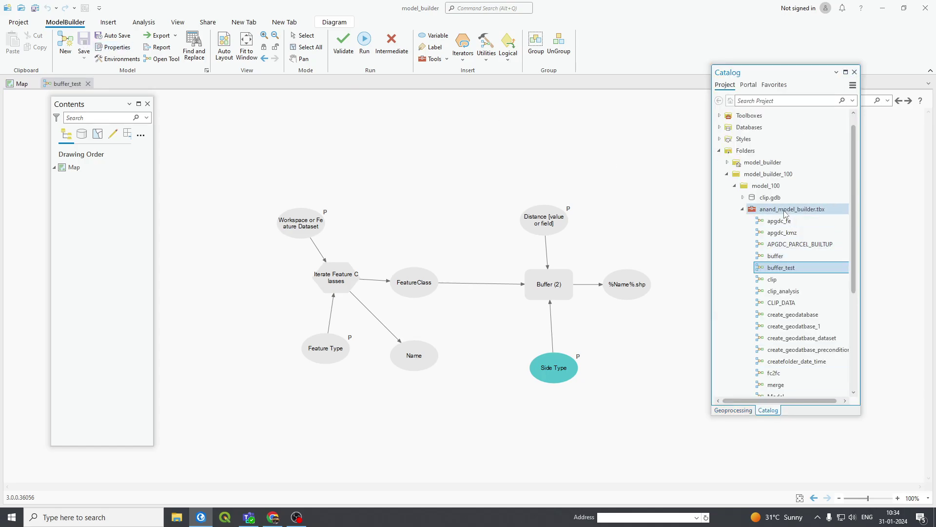
{"action": "right_click", "coordinate": [787, 209]}
{"action": "left_click", "coordinate": [804, 263]}
{"action": "left_click", "coordinate": [776, 267]}
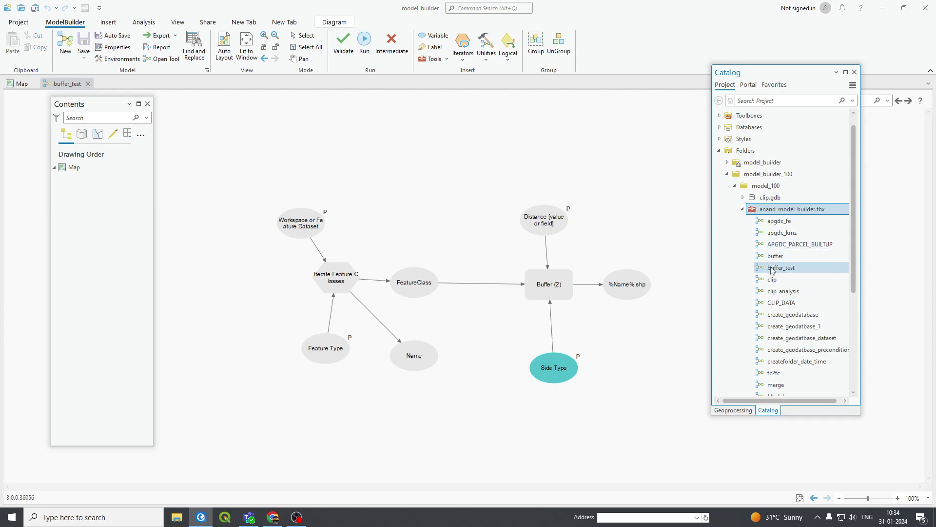
{"action": "double_click", "coordinate": [776, 268]}
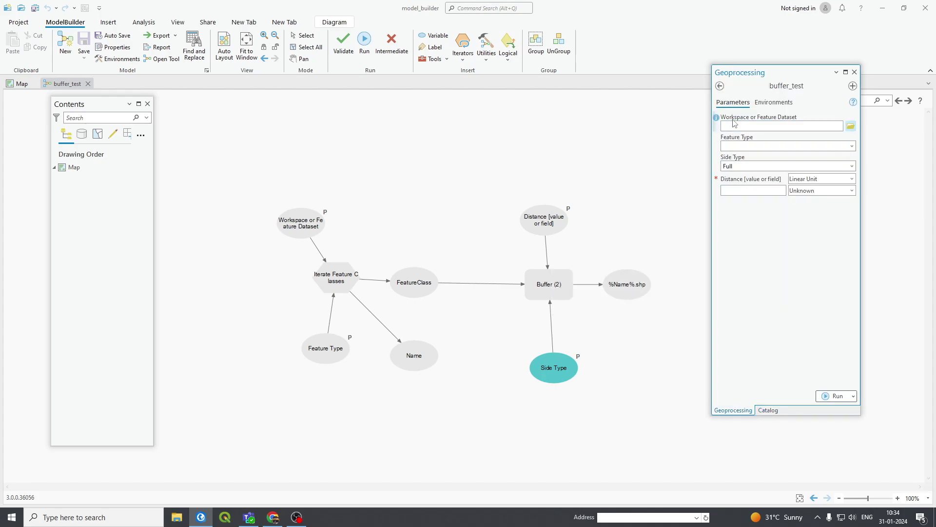
Set the Workspace or Feature Dataset to TRANSPORT_ROAD from RR_HYD.gdb in the QUERY ANALYSIS folder on New Volume (E:)
{"action": "left_click", "coordinate": [851, 128]}
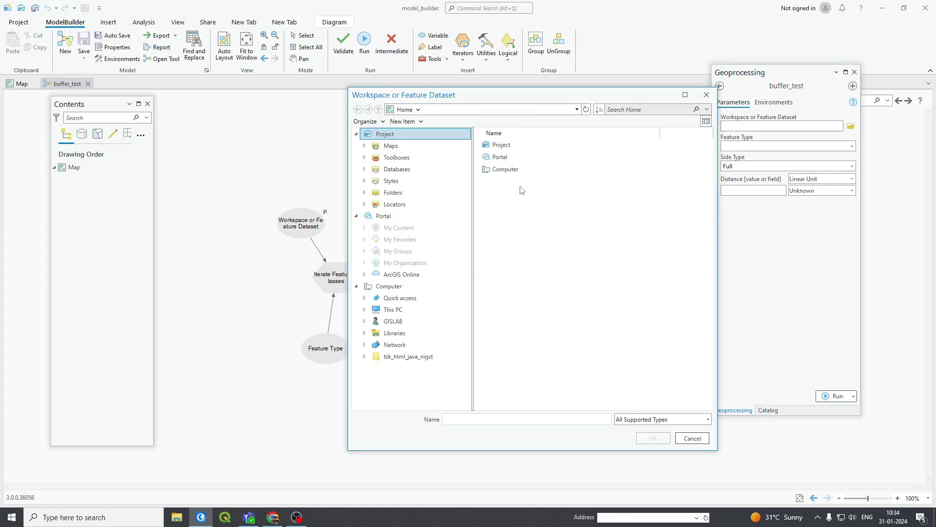
{"action": "left_click", "coordinate": [508, 147]}
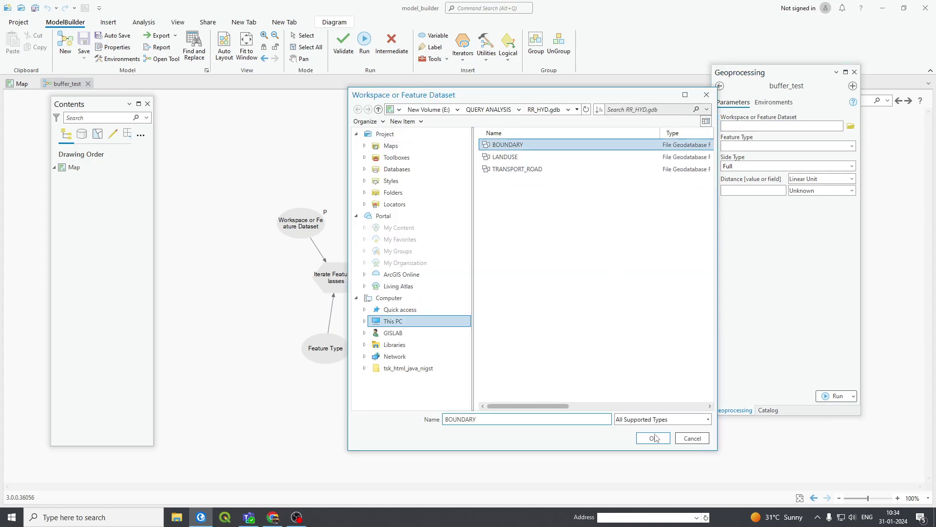
{"action": "double_click", "coordinate": [502, 170]}
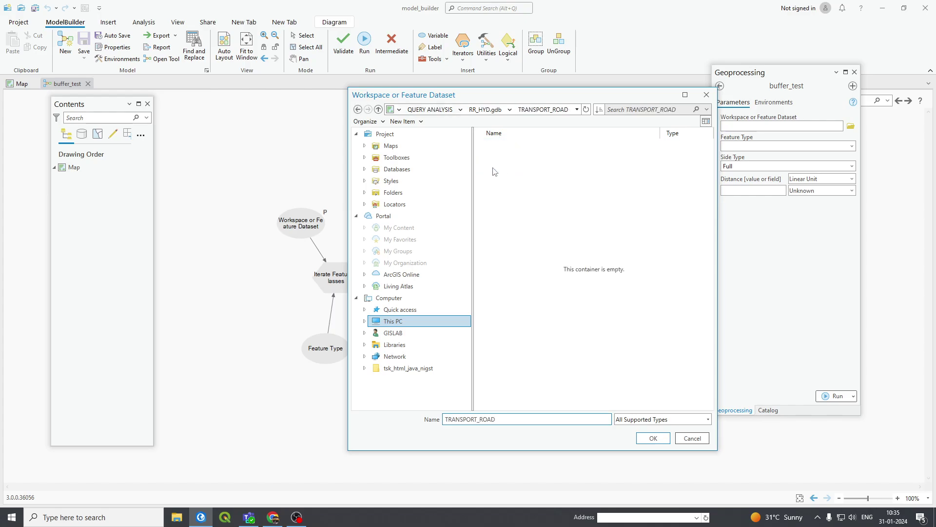
{"action": "left_click", "coordinate": [378, 109]}
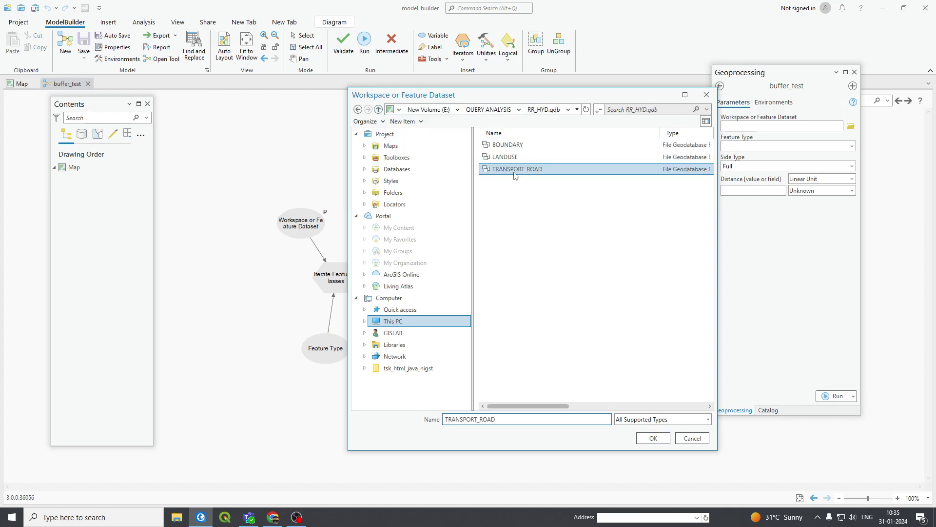
{"action": "left_click", "coordinate": [653, 438]}
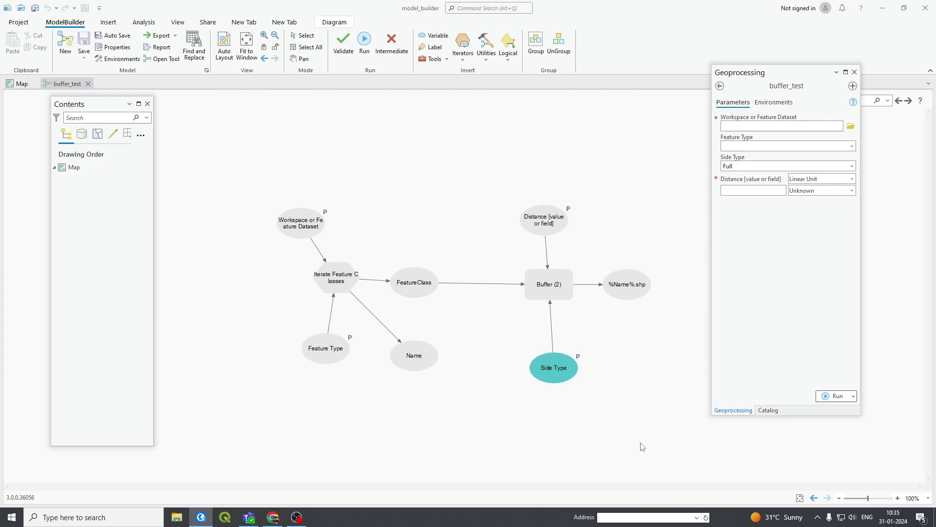
Run buffer_test with Feature Type Line and a linear distance of 50 Meters
{"action": "left_click", "coordinate": [851, 147]}
{"action": "left_click", "coordinate": [740, 200]}
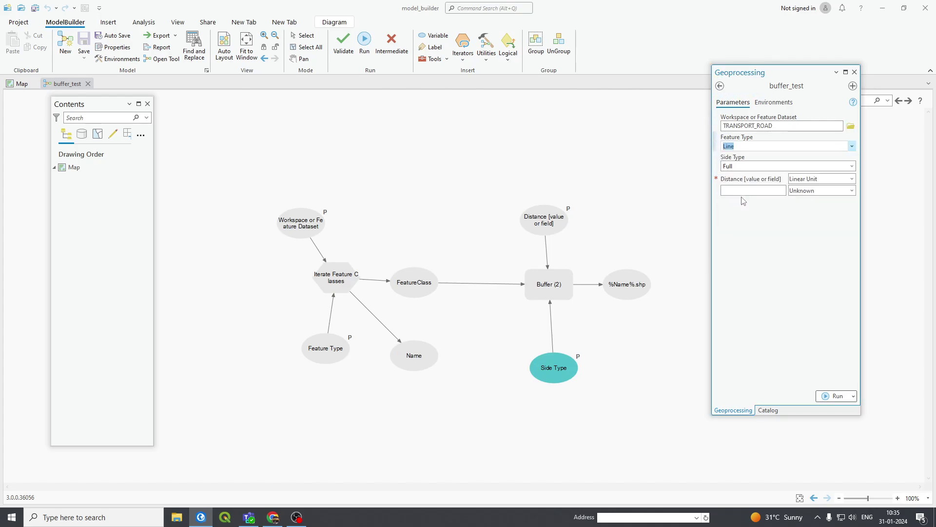
{"action": "left_click", "coordinate": [852, 190]}
{"action": "left_click", "coordinate": [810, 210]}
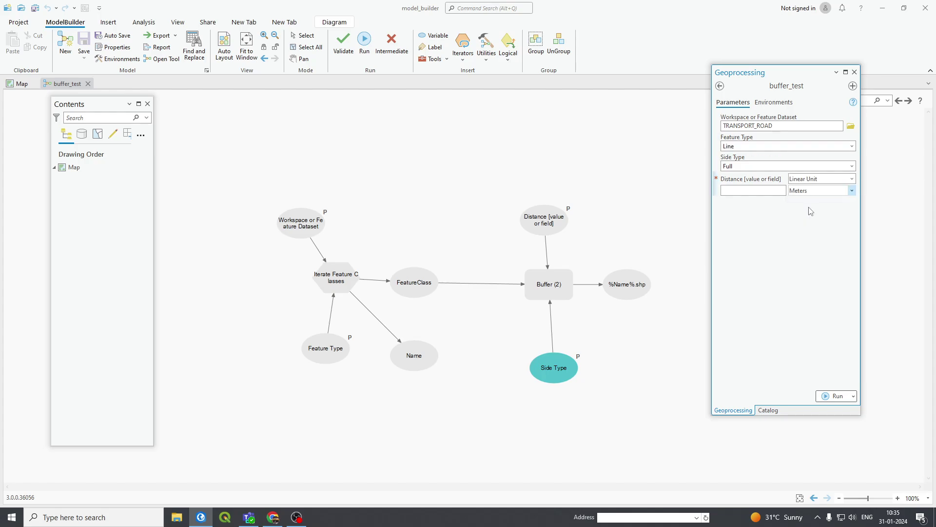
{"action": "left_click", "coordinate": [751, 191]}
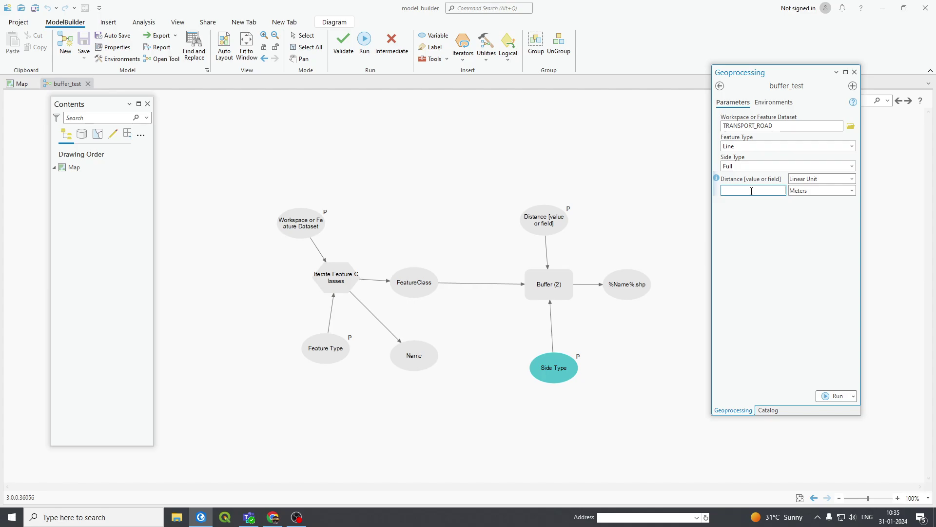
{"action": "left_click", "coordinate": [829, 396]}
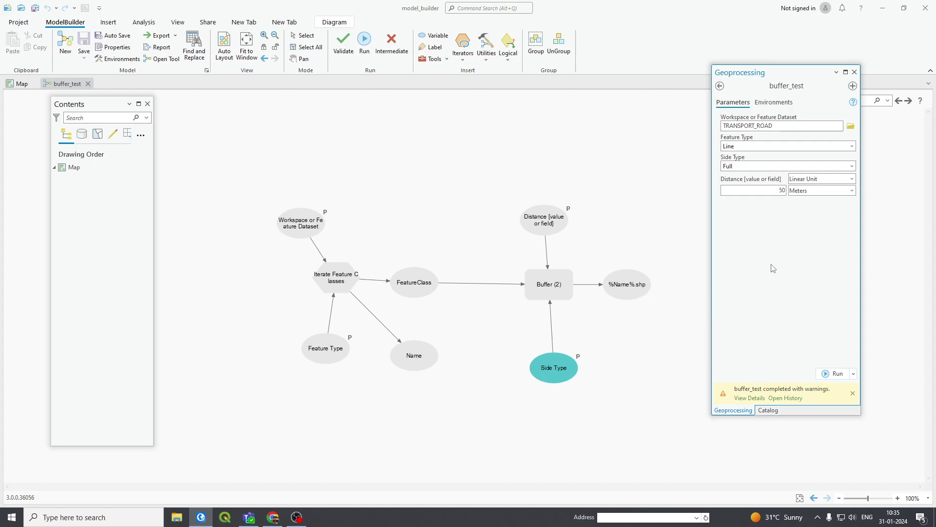
Refresh the model_100 folder and add the FOOTBRIDGE_CENTERLINE and ROAD_CENTERLINE shapefiles to the map
{"action": "left_click", "coordinate": [768, 410]}
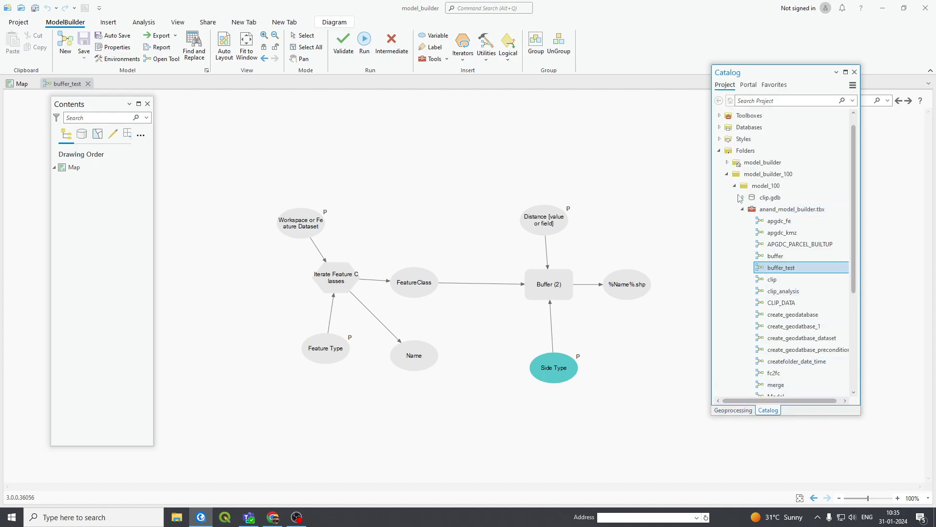
{"action": "right_click", "coordinate": [751, 186]}
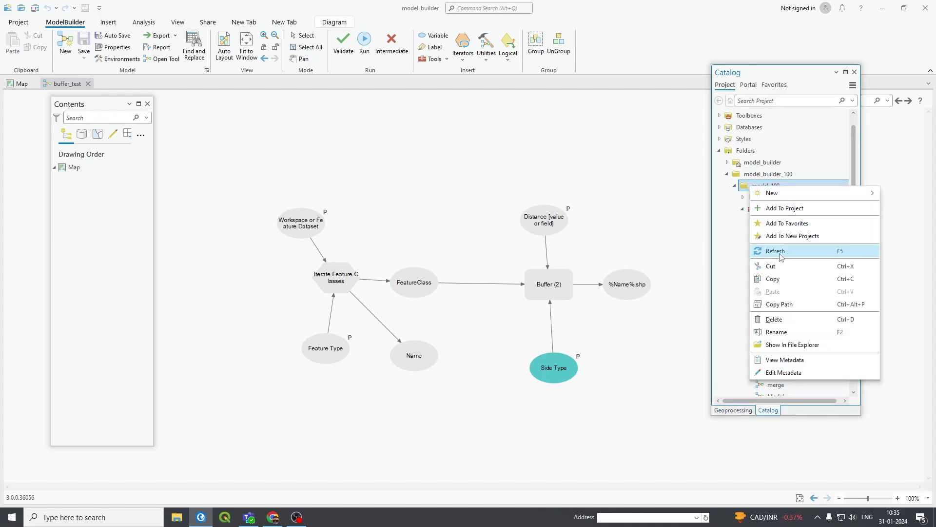
{"action": "left_click", "coordinate": [781, 252]}
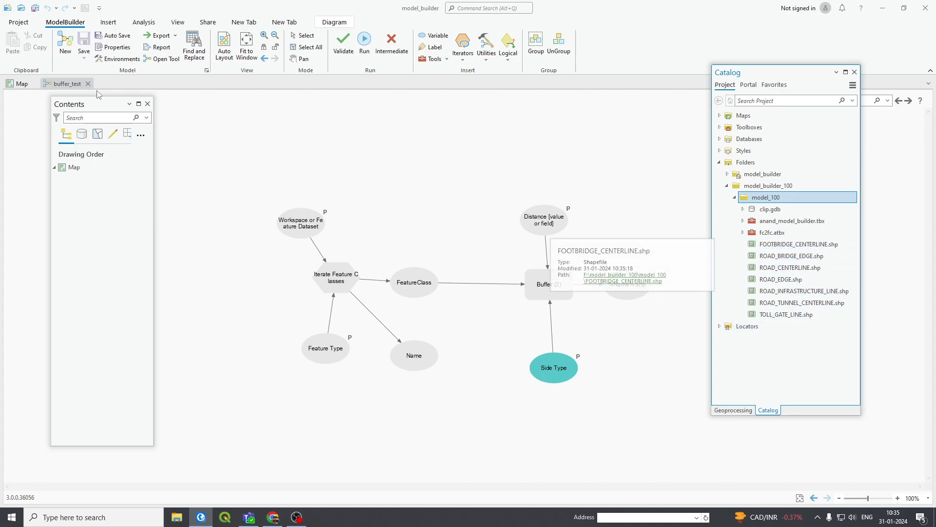
{"action": "double_click", "coordinate": [778, 246]}
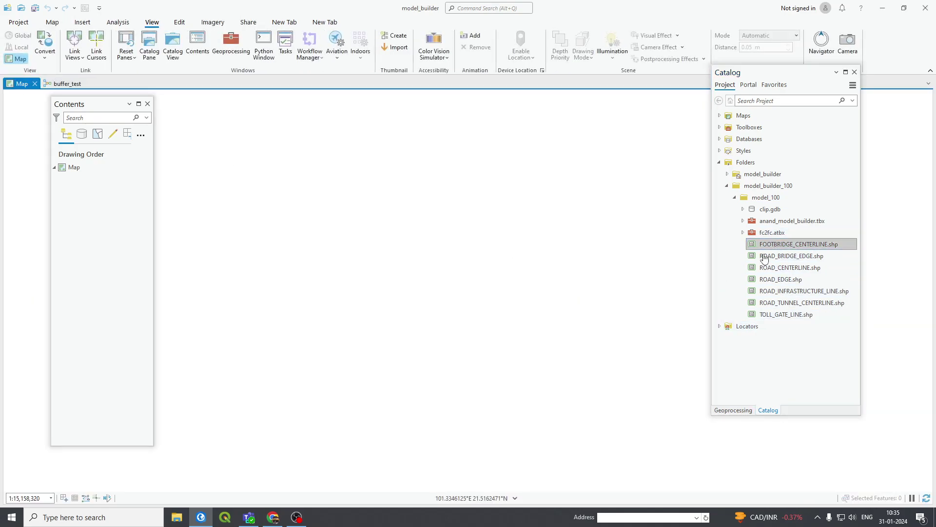
{"action": "double_click", "coordinate": [776, 268]}
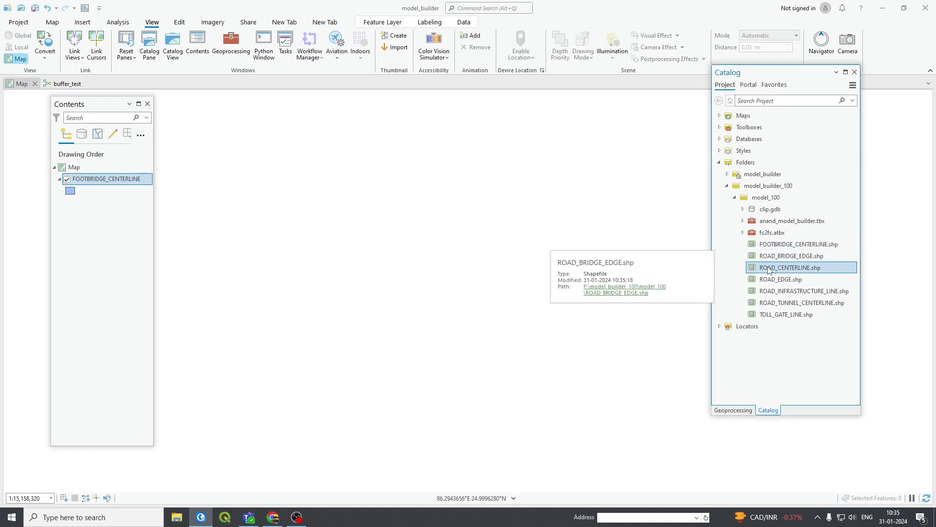
Zoom to the ROAD_CENTERLINE layer and inspect its buffer polygons at several scales
{"action": "right_click", "coordinate": [94, 180]}
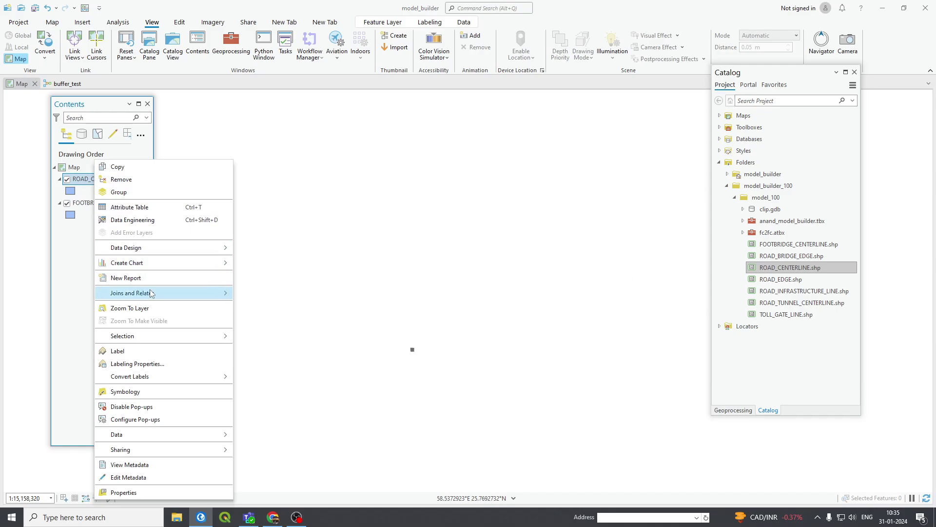
{"action": "left_click", "coordinate": [139, 308]}
{"action": "scroll", "coordinate": [439, 310], "scroll_direction": "up", "scroll_amount": 5}
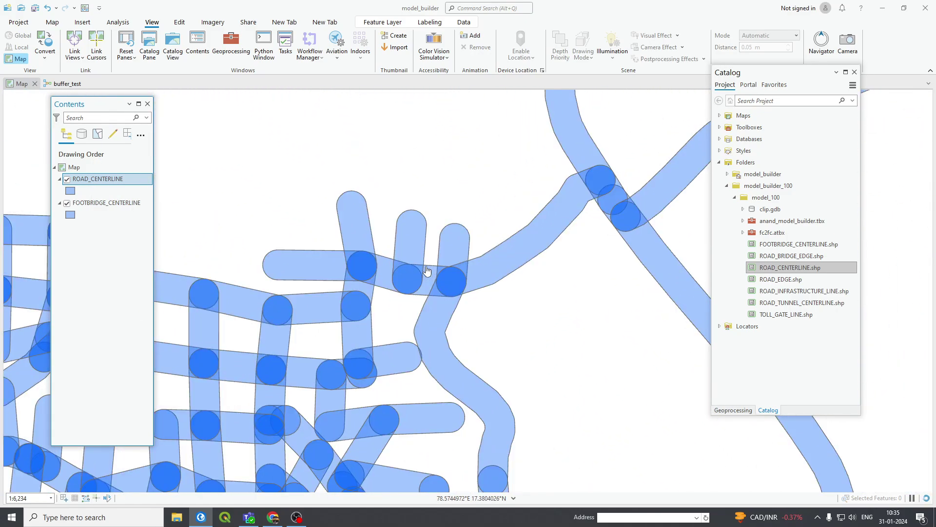
{"action": "scroll", "coordinate": [426, 271], "scroll_direction": "down", "scroll_amount": 3}
{"action": "scroll", "coordinate": [383, 316], "scroll_direction": "up", "scroll_amount": 4}
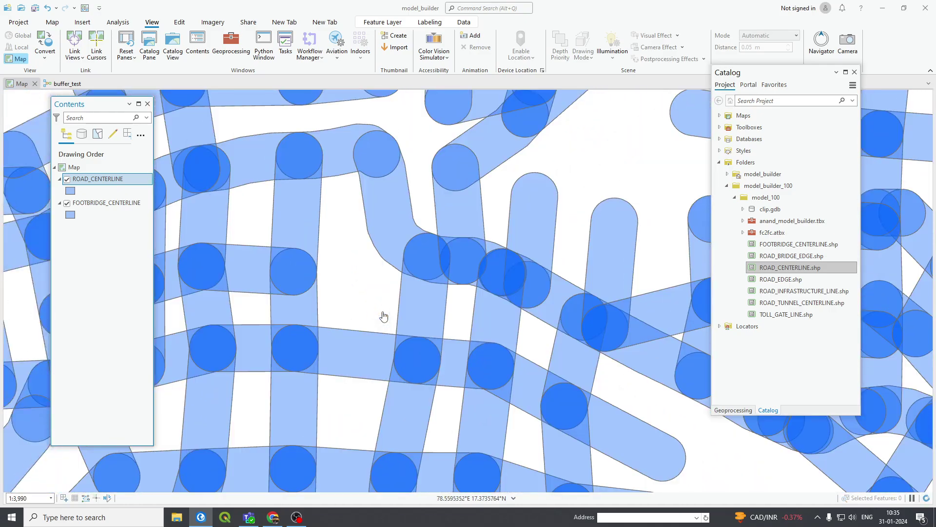
{"action": "scroll", "coordinate": [429, 314], "scroll_direction": "down", "scroll_amount": 3}
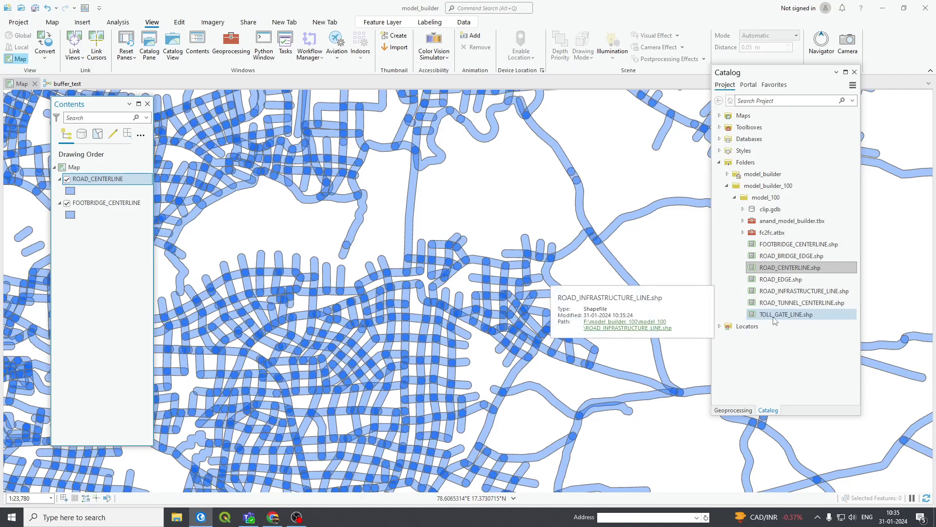
Add the ROAD_EDGE shapefile from the model_100 folder to the map and view its buffers
{"action": "left_click_drag", "start_coordinate": [778, 280], "coordinate": [556, 292]}
{"action": "scroll", "coordinate": [495, 288], "scroll_direction": "down", "scroll_amount": 3}
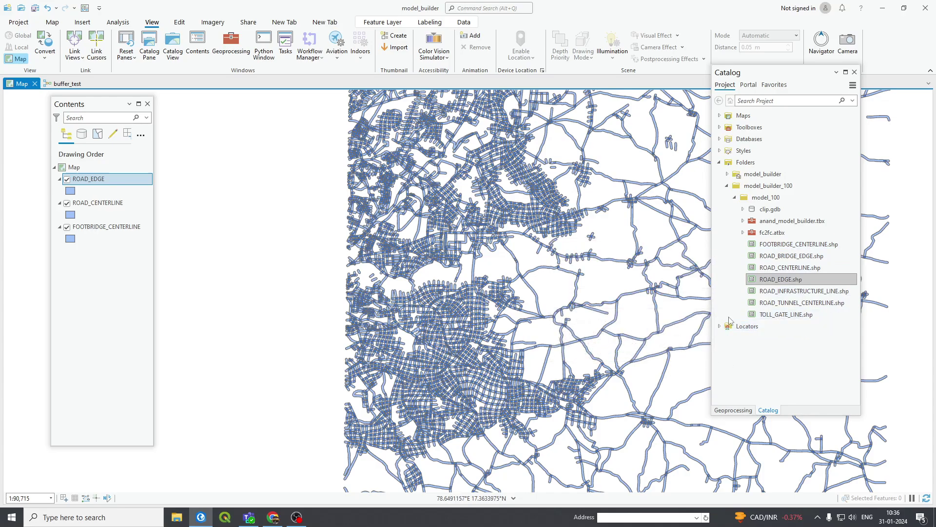
Delete all the output shapefiles, from FOOTBRIDGE_CENTERLINE through TOLL_GATE_LINE, from the model_100 folder
{"action": "left_click", "coordinate": [767, 412]}
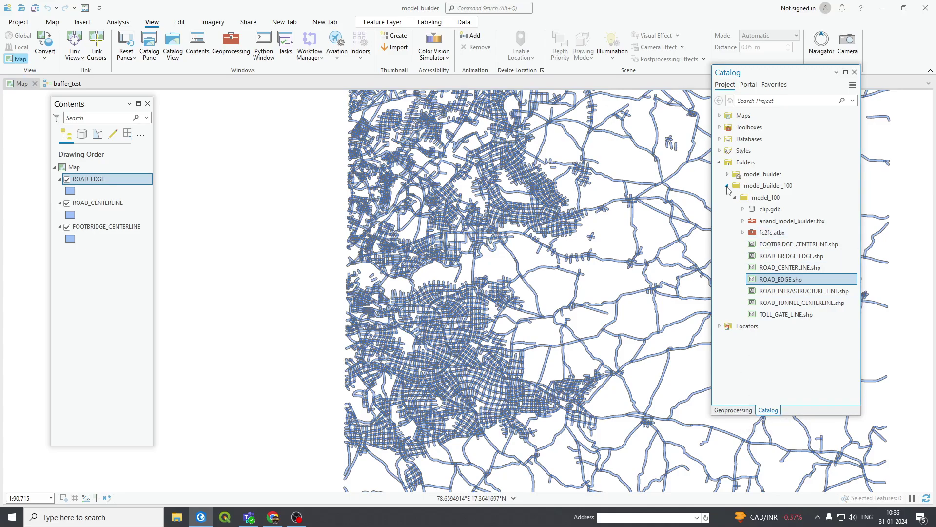
{"action": "left_click", "coordinate": [727, 186]}
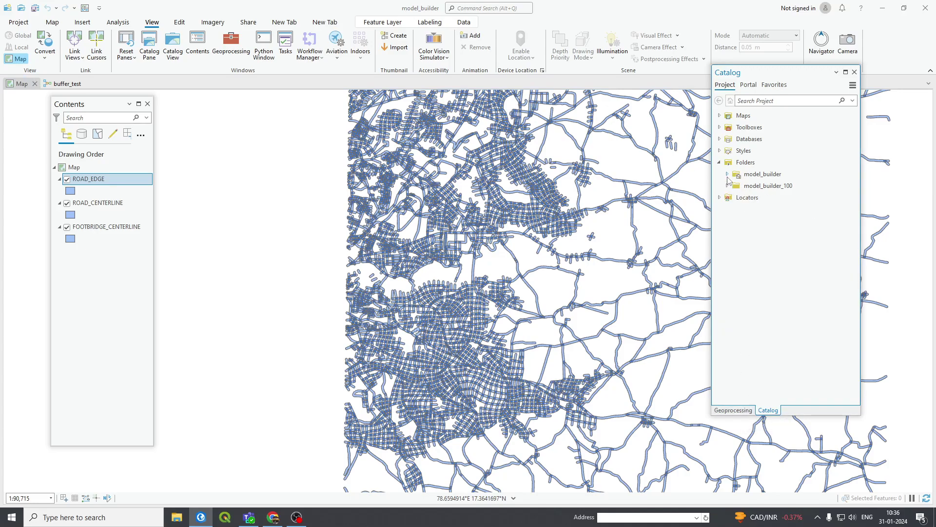
{"action": "left_click", "coordinate": [727, 187]}
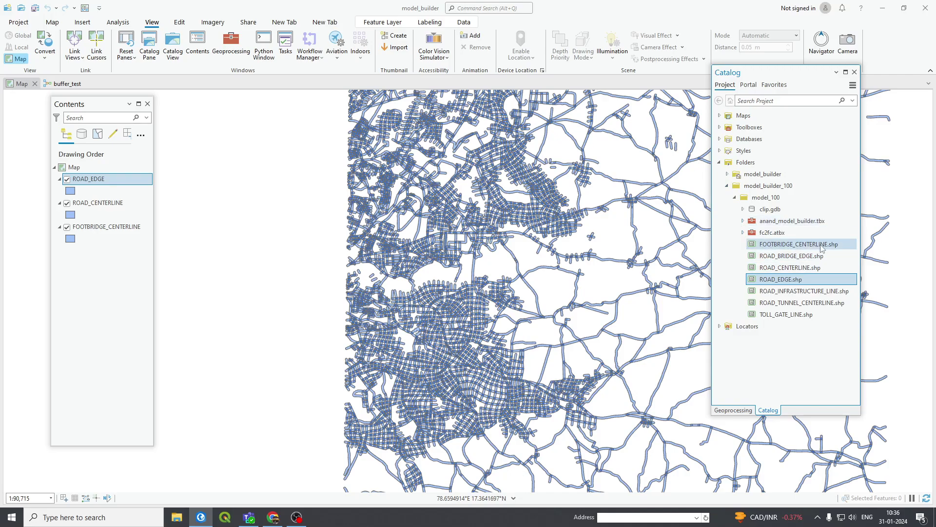
{"action": "left_click", "coordinate": [809, 245]}
{"action": "left_click", "coordinate": [792, 316], "text": "shift"}
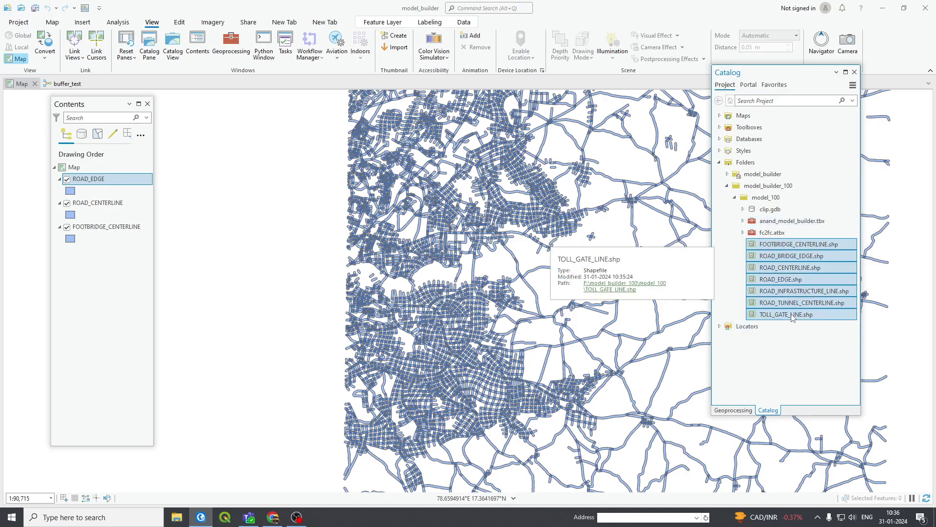
{"action": "right_click", "coordinate": [787, 261]}
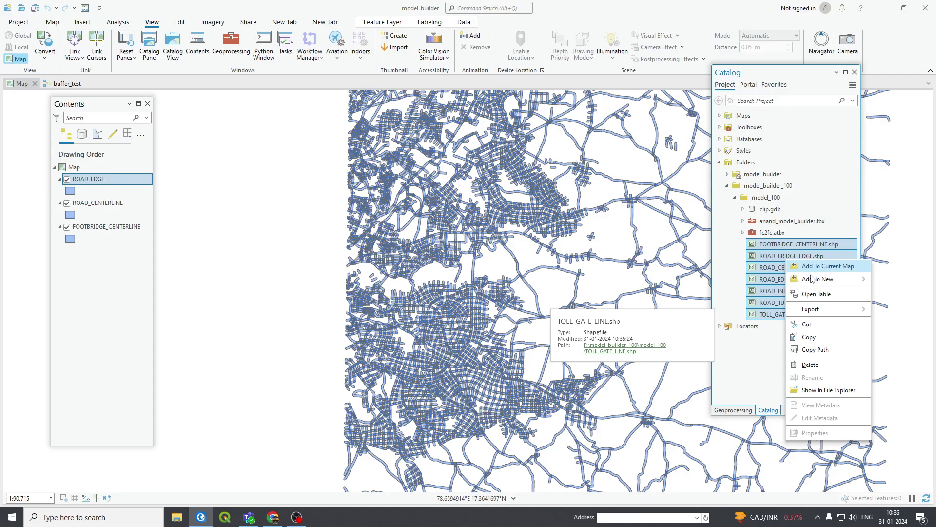
{"action": "left_click", "coordinate": [810, 366]}
{"action": "left_click", "coordinate": [807, 267]}
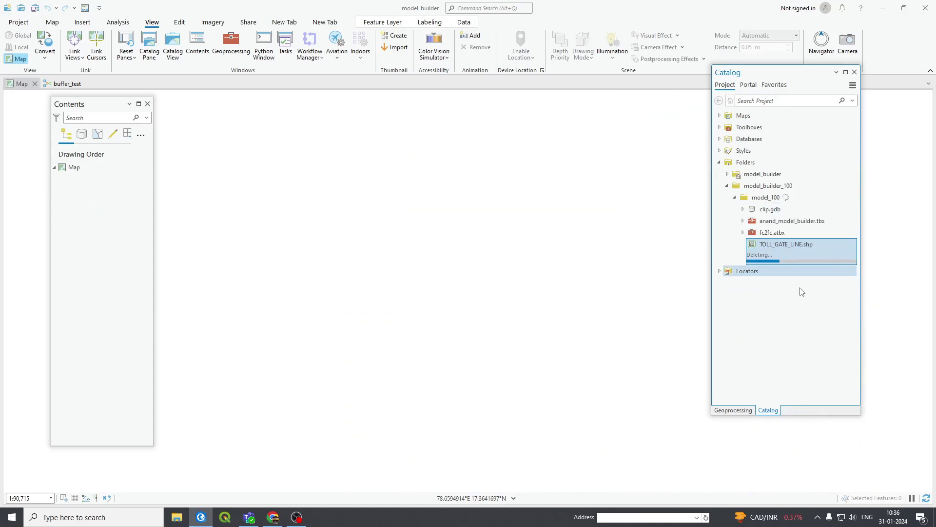
Open the buffer_test model for editing from the .tbx toolbox in the model_100 folder
{"action": "left_click", "coordinate": [742, 221]}
{"action": "left_click", "coordinate": [775, 279]}
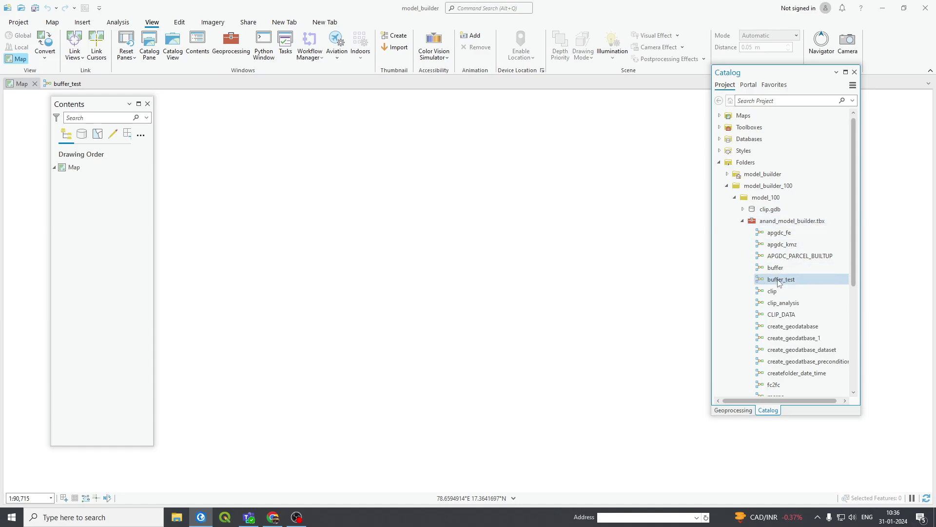
{"action": "right_click", "coordinate": [763, 275]}
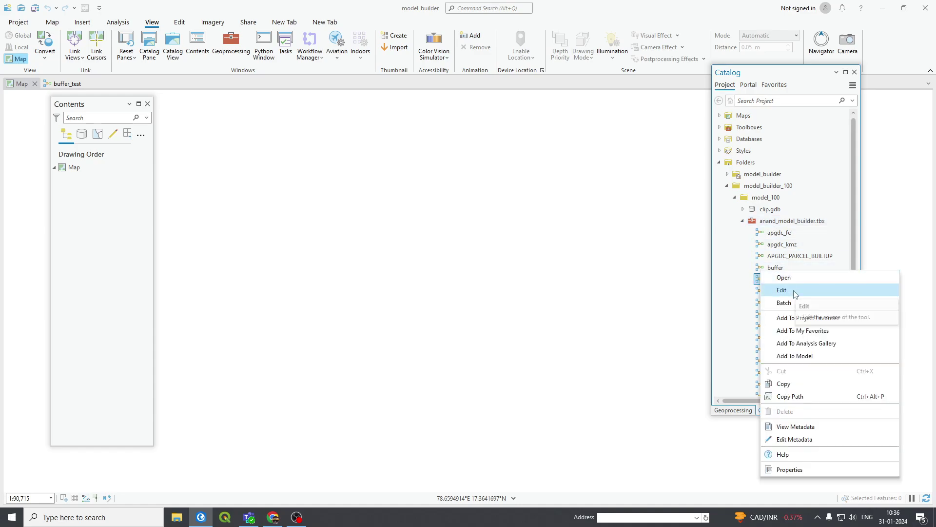
{"action": "left_click", "coordinate": [793, 294]}
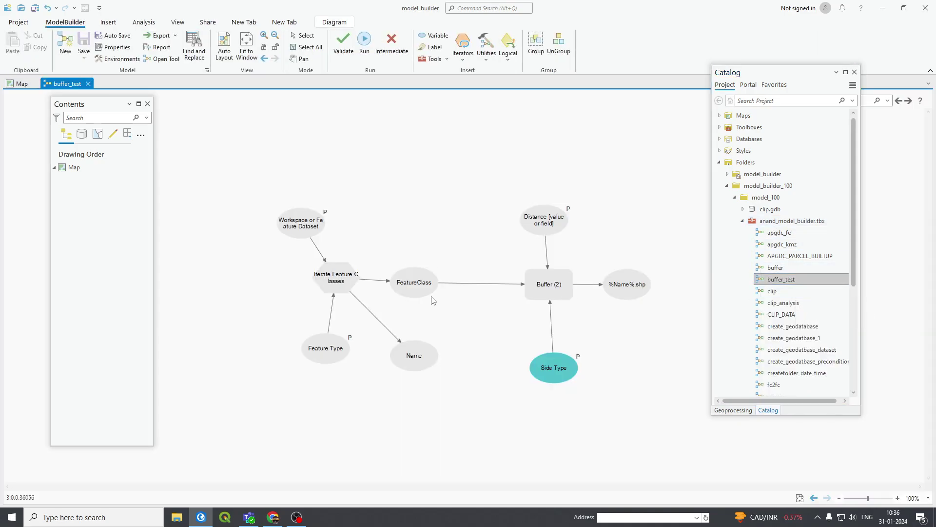
Rename the Workspace or Feature Dataset variable to Input Feature Dataset and save the model
{"action": "right_click", "coordinate": [295, 229]}
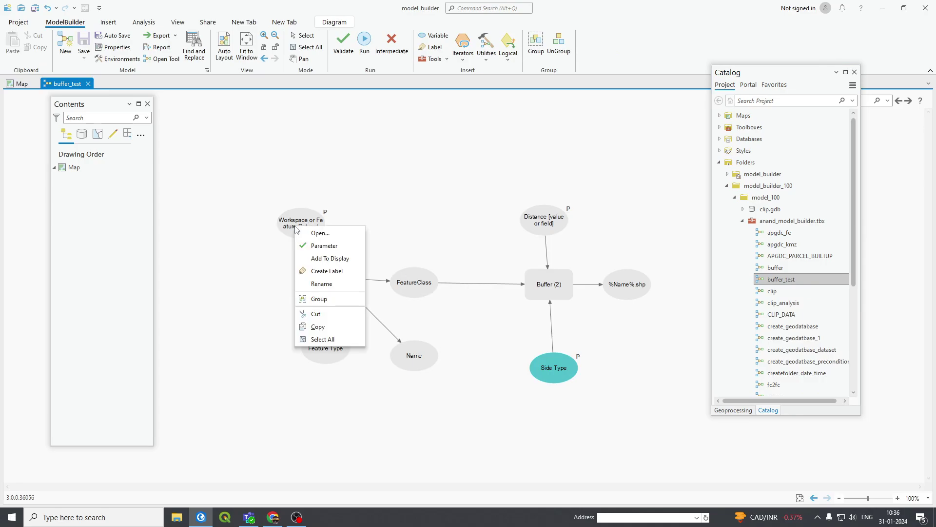
{"action": "left_click", "coordinate": [319, 283]}
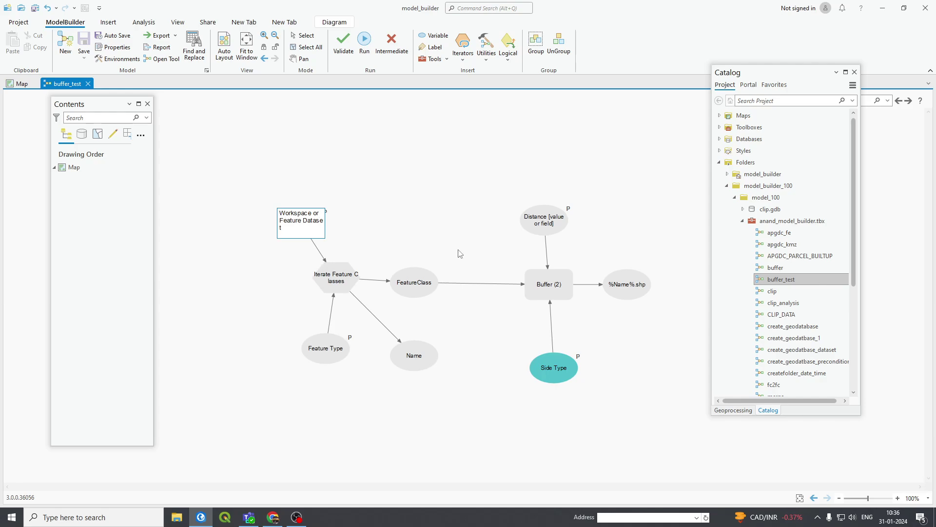
{"action": "key", "text": "Delete"}
{"action": "key", "text": "Delete"}
{"action": "key", "text": "Delete"}
{"action": "key", "text": "Delete"}
{"action": "key", "text": "Delete"}
{"action": "key", "text": "Delete"}
{"action": "key", "text": "Delete"}
{"action": "key", "text": "Delete"}
{"action": "key", "text": "Delete"}
{"action": "key", "text": "Delete"}
{"action": "key", "text": "Delete"}
{"action": "key", "text": "Delete"}
{"action": "key", "text": "Delete"}
{"action": "key", "text": "Delete"}
{"action": "key", "text": "Delete"}
{"action": "key", "text": "Delete"}
{"action": "key", "text": "Delete"}
{"action": "key", "text": "Delete"}
{"action": "key", "text": "Delete"}
{"action": "left_click", "coordinate": [443, 230]}
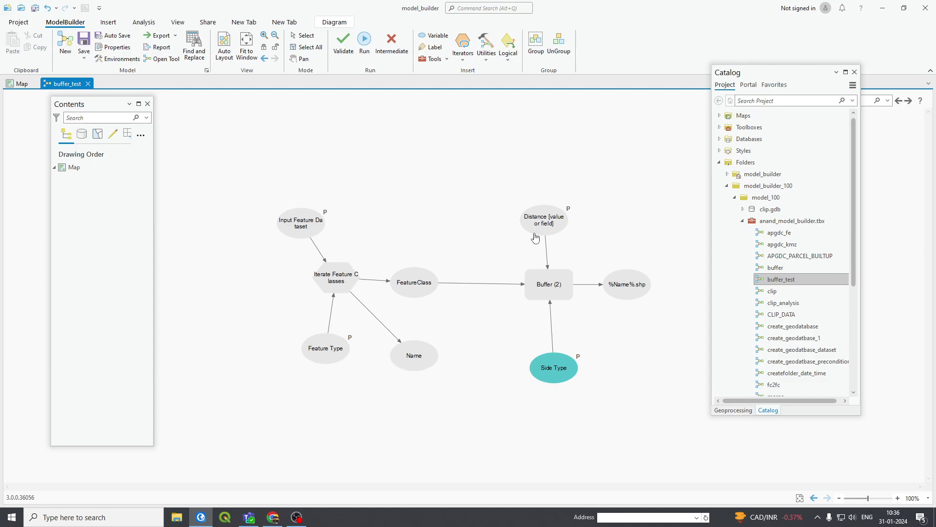
{"action": "left_click", "coordinate": [84, 42]}
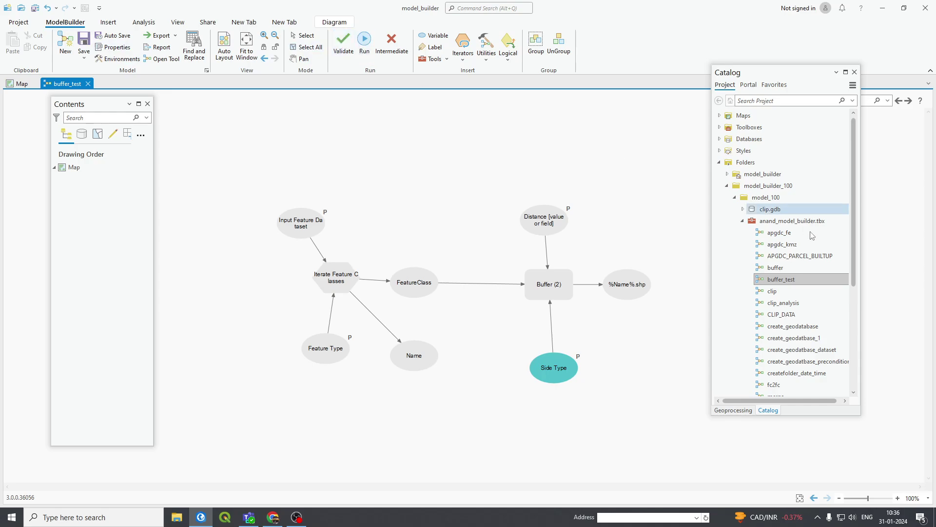
Reopen buffer_test as a geoprocessing tool to check the label of its dataset parameter
{"action": "right_click", "coordinate": [776, 280]}
{"action": "left_click", "coordinate": [813, 271]}
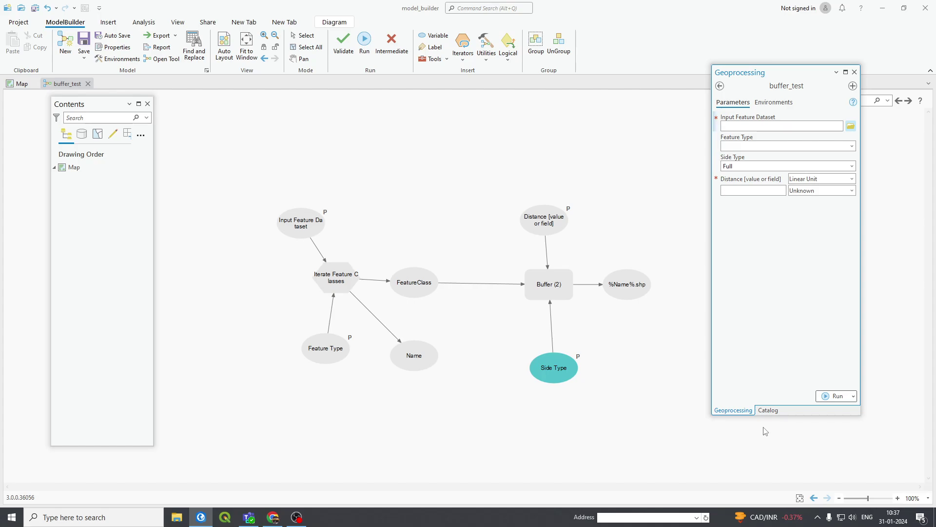
Look through the models stored in the .tbx toolbox and review the buffer_test diagram
{"action": "left_click", "coordinate": [769, 412]}
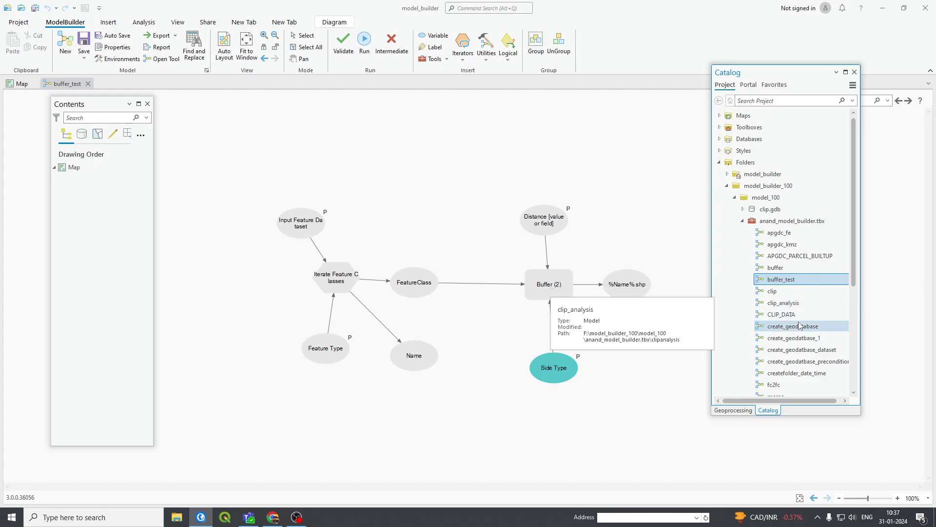
{"action": "scroll", "coordinate": [803, 332], "scroll_direction": "down", "scroll_amount": 1}
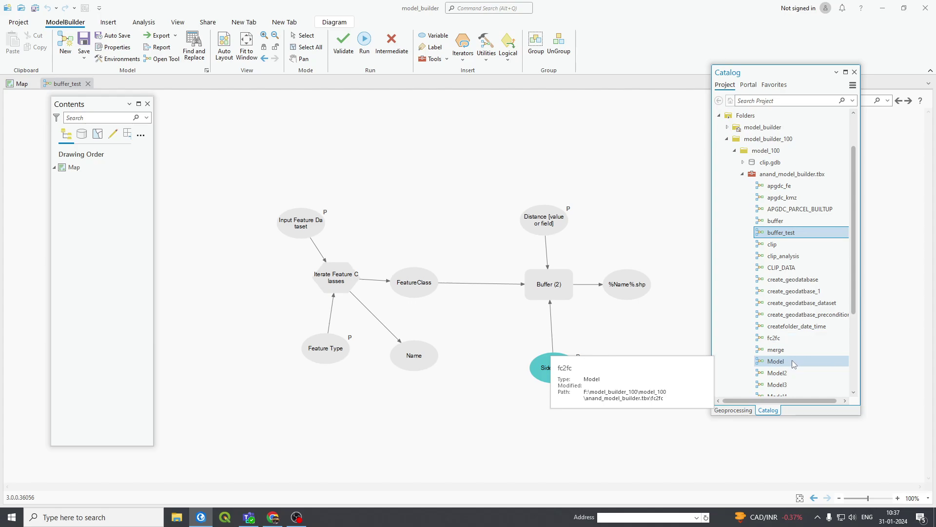
{"action": "scroll", "coordinate": [797, 361], "scroll_direction": "down", "scroll_amount": 5}
{"action": "scroll", "coordinate": [802, 355], "scroll_direction": "down", "scroll_amount": 1}
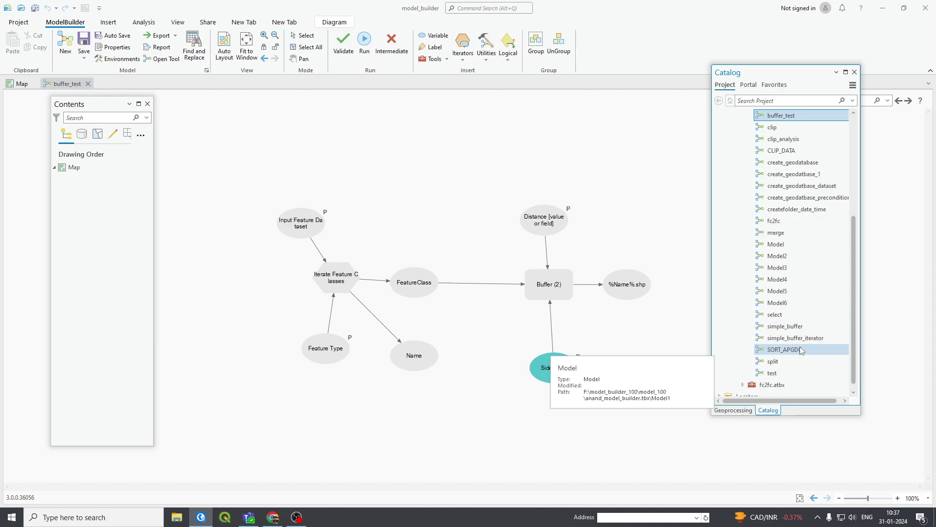
{"action": "scroll", "coordinate": [803, 314], "scroll_direction": "up", "scroll_amount": 2}
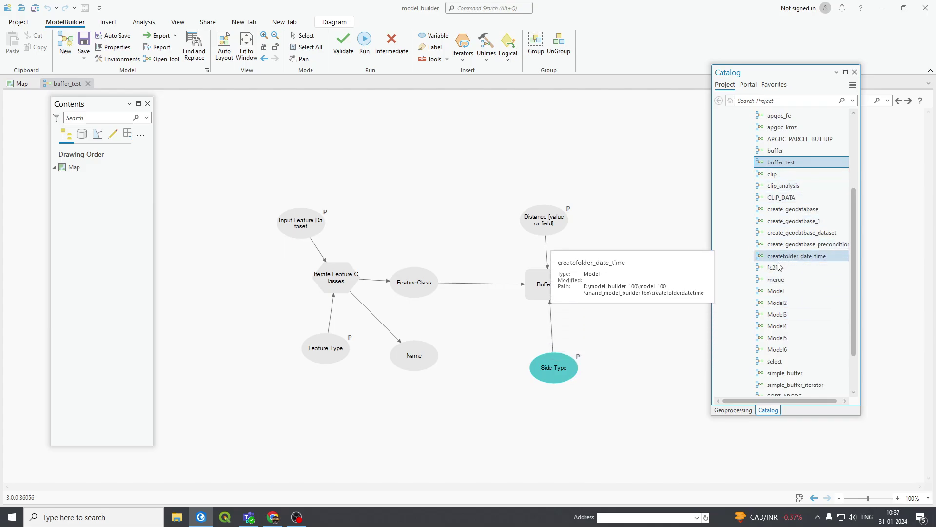
{"action": "scroll", "coordinate": [781, 185], "scroll_direction": "up", "scroll_amount": 3}
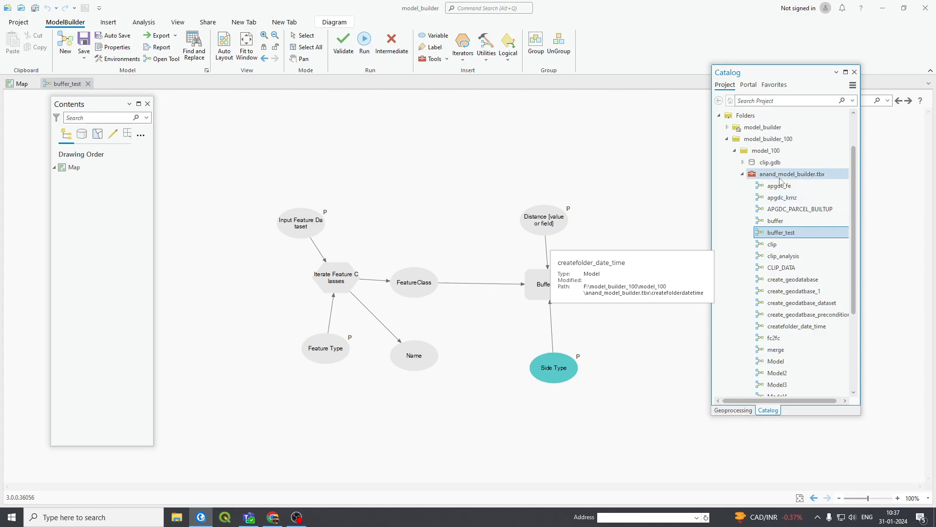
{"action": "scroll", "coordinate": [671, 330], "scroll_direction": "up", "scroll_amount": 2}
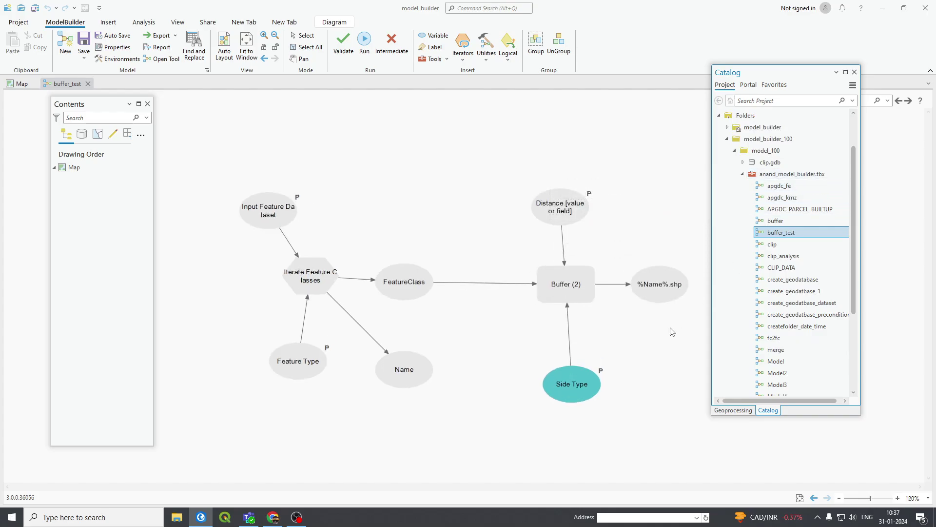
{"action": "scroll", "coordinate": [672, 331], "scroll_direction": "down", "scroll_amount": 2}
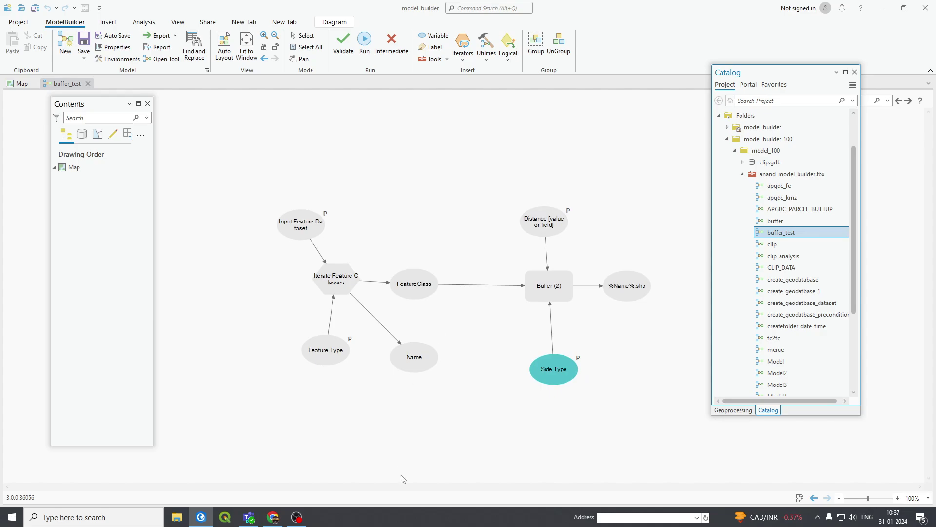
{"action": "left_click", "coordinate": [297, 516]}
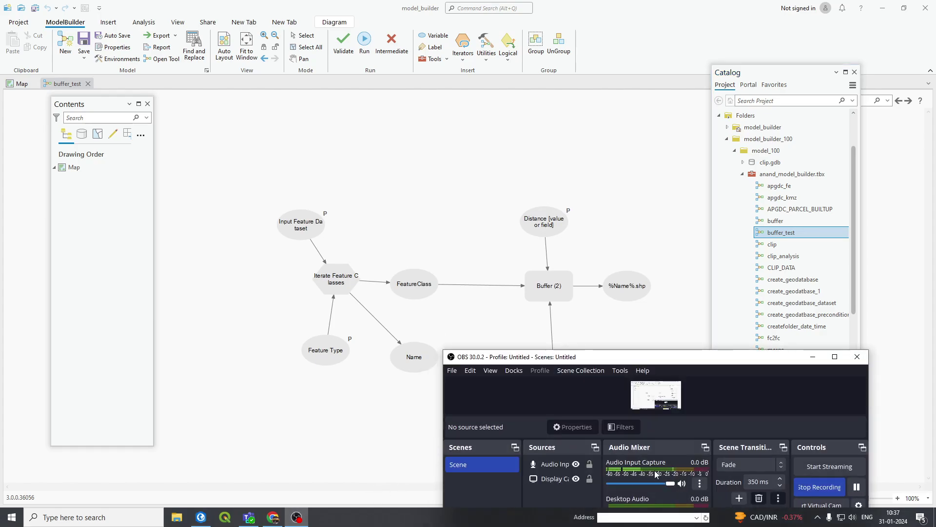